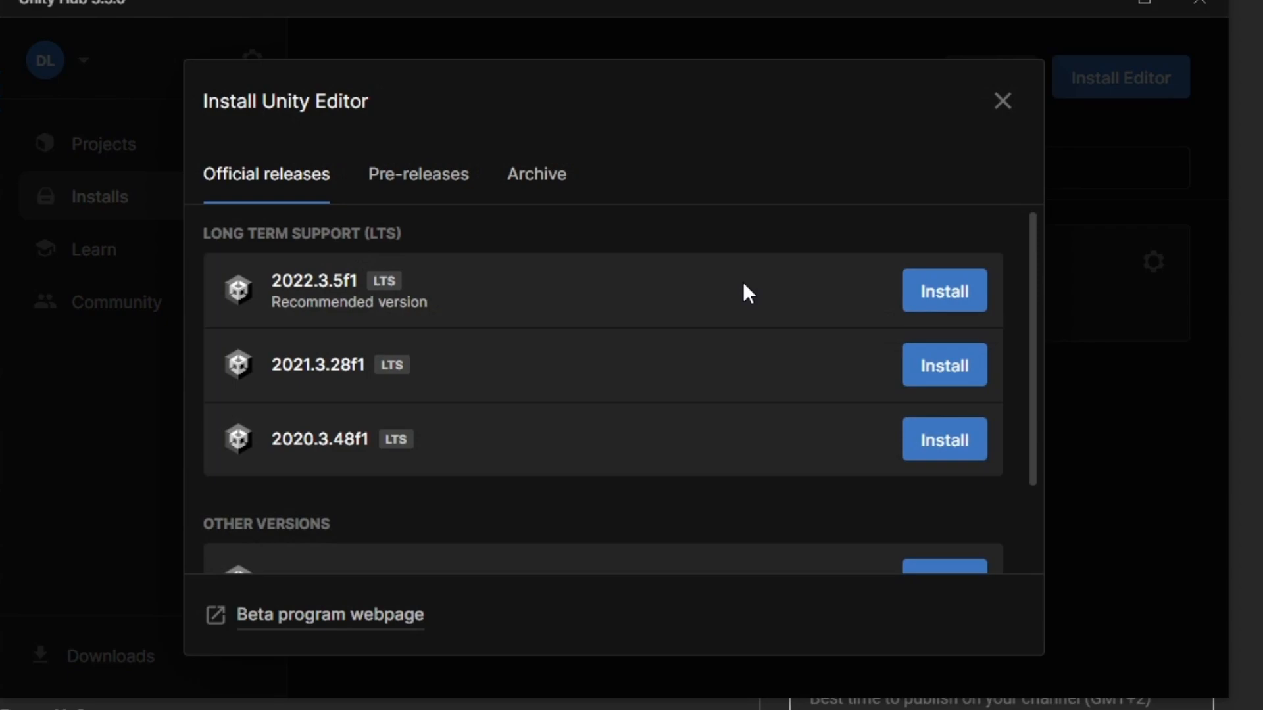
Reopen the editor installation list and choose the recommended LTS release 2022.3.5f1 to install.
click(665, 35)
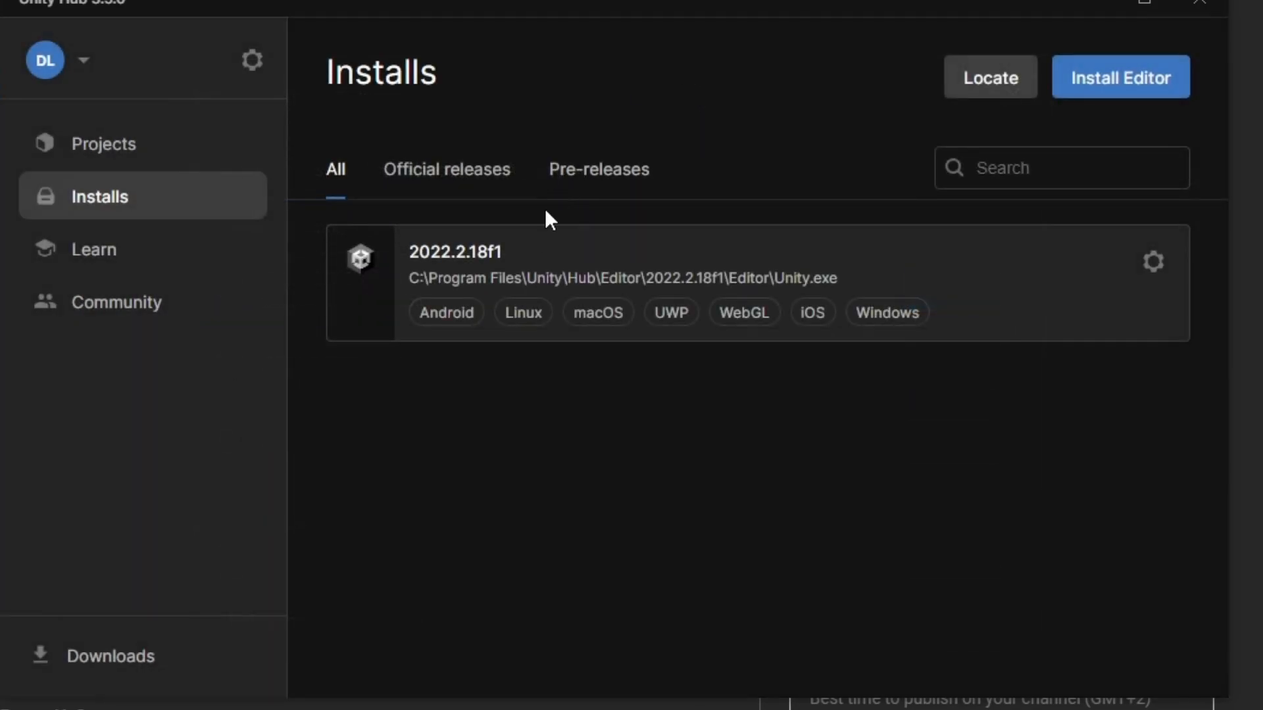
click(1135, 92)
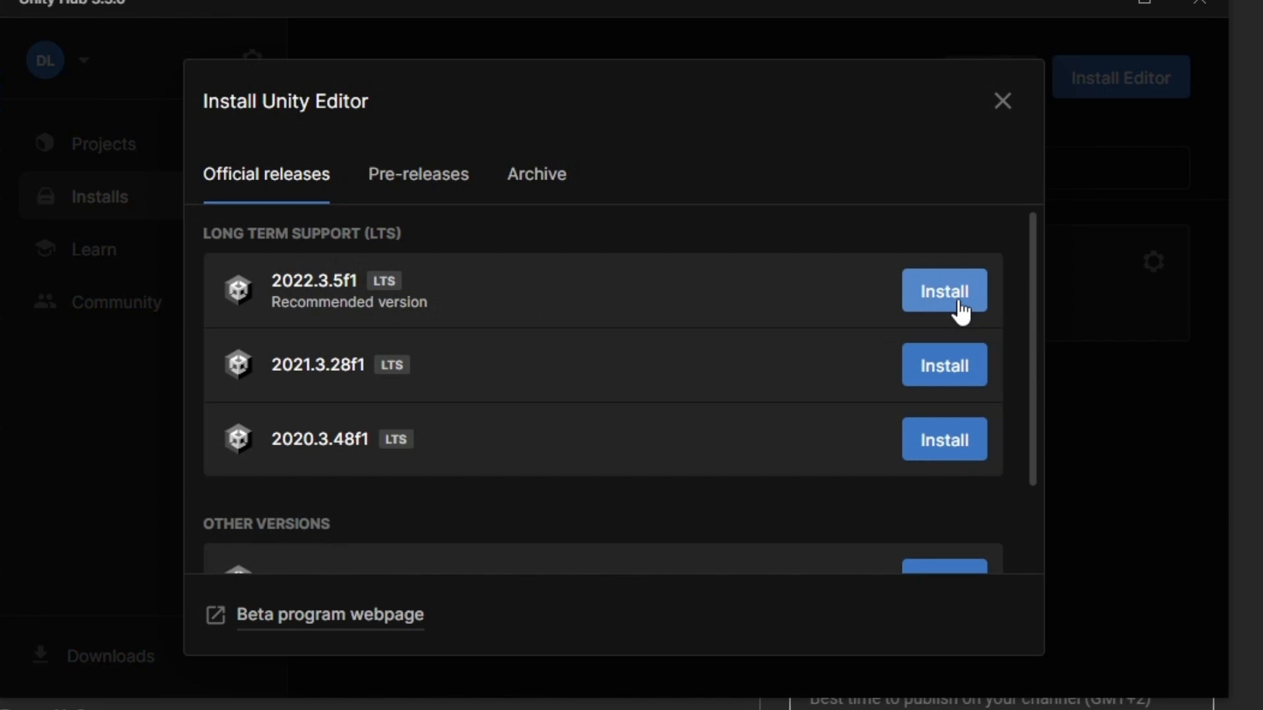
scroll(865, 344, down, 2)
scroll(865, 344, up, 2)
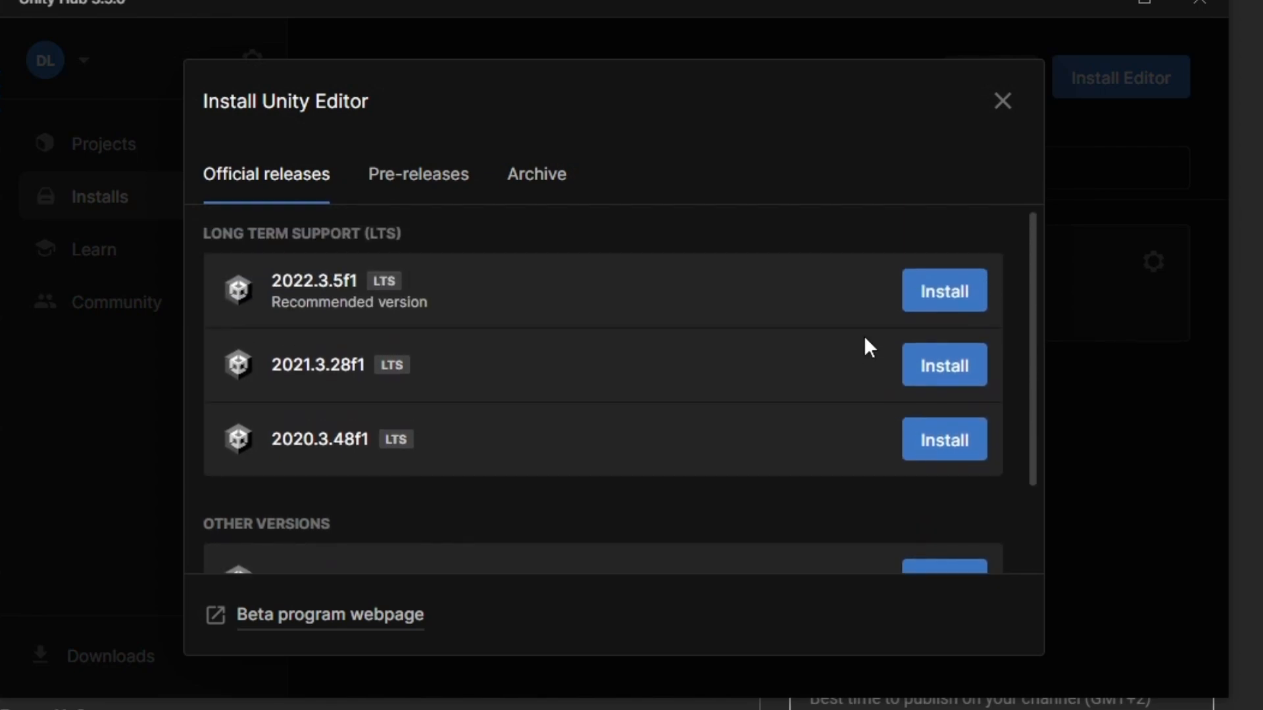
click(937, 304)
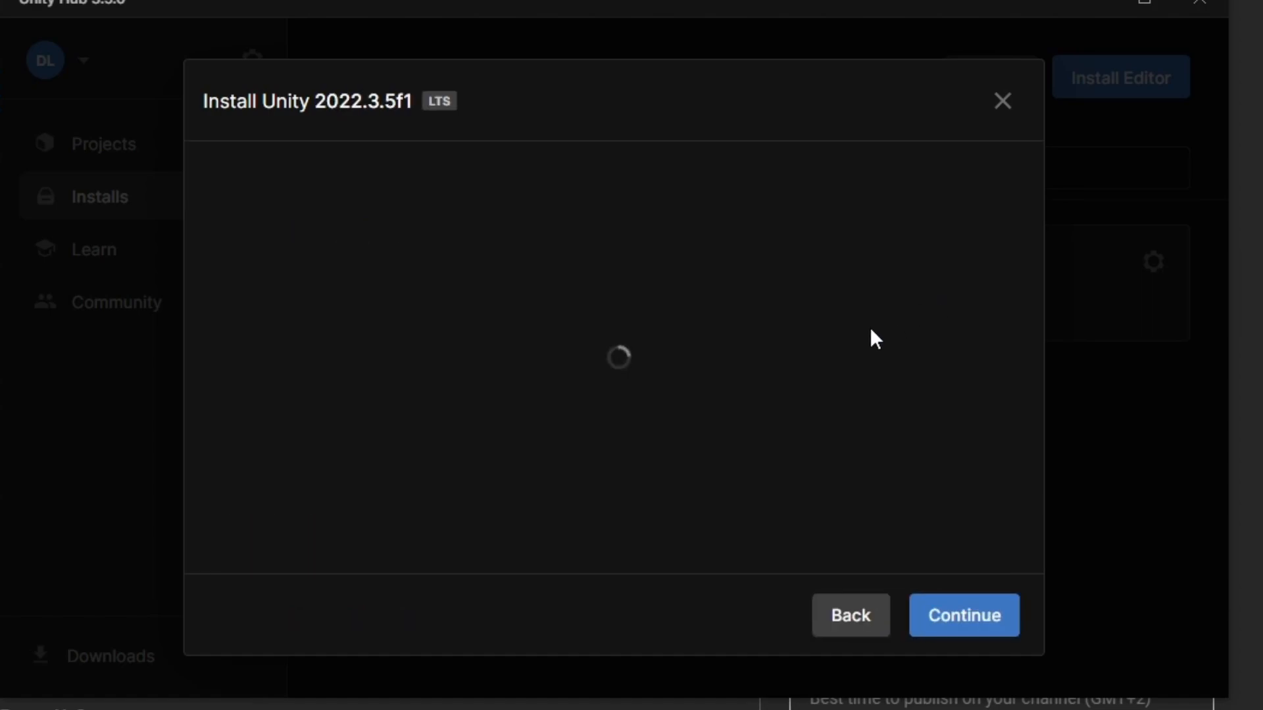
Review the preselected platform modules for Unity 2022.3.5f1 and continue with the installation.
scroll(566, 426, down, 4)
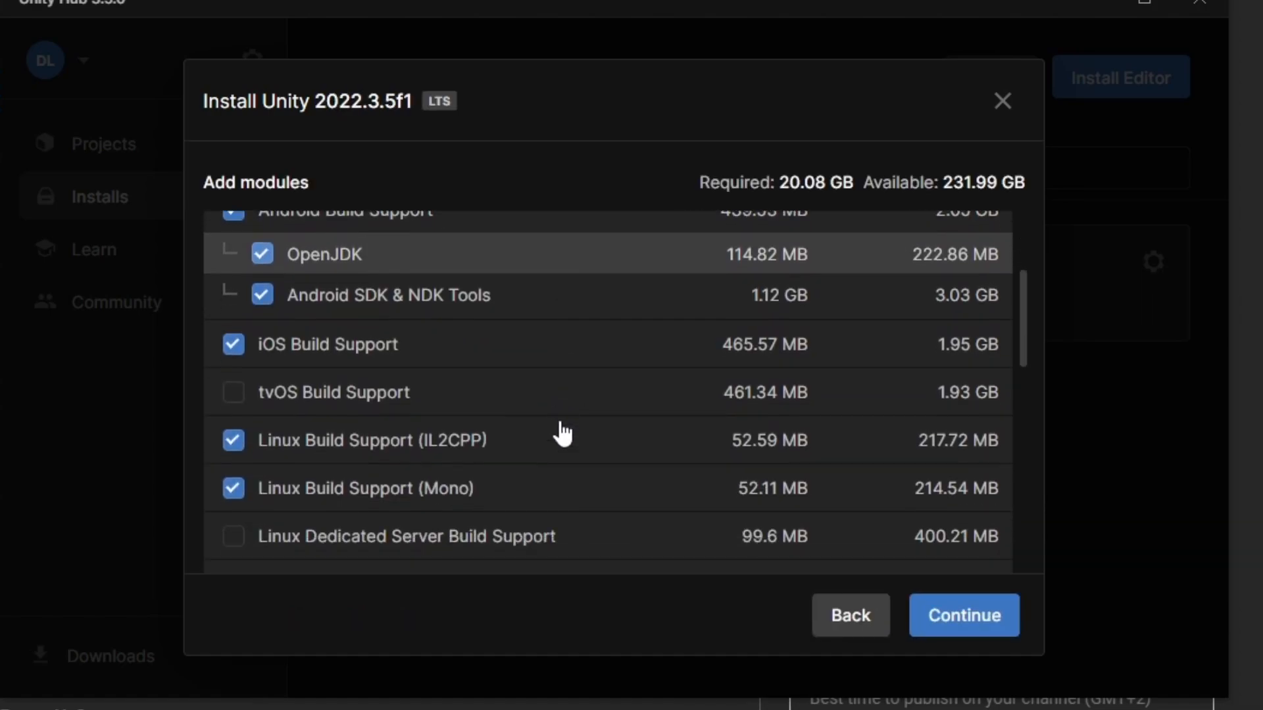
scroll(562, 433, down, 7)
scroll(562, 433, up, 4)
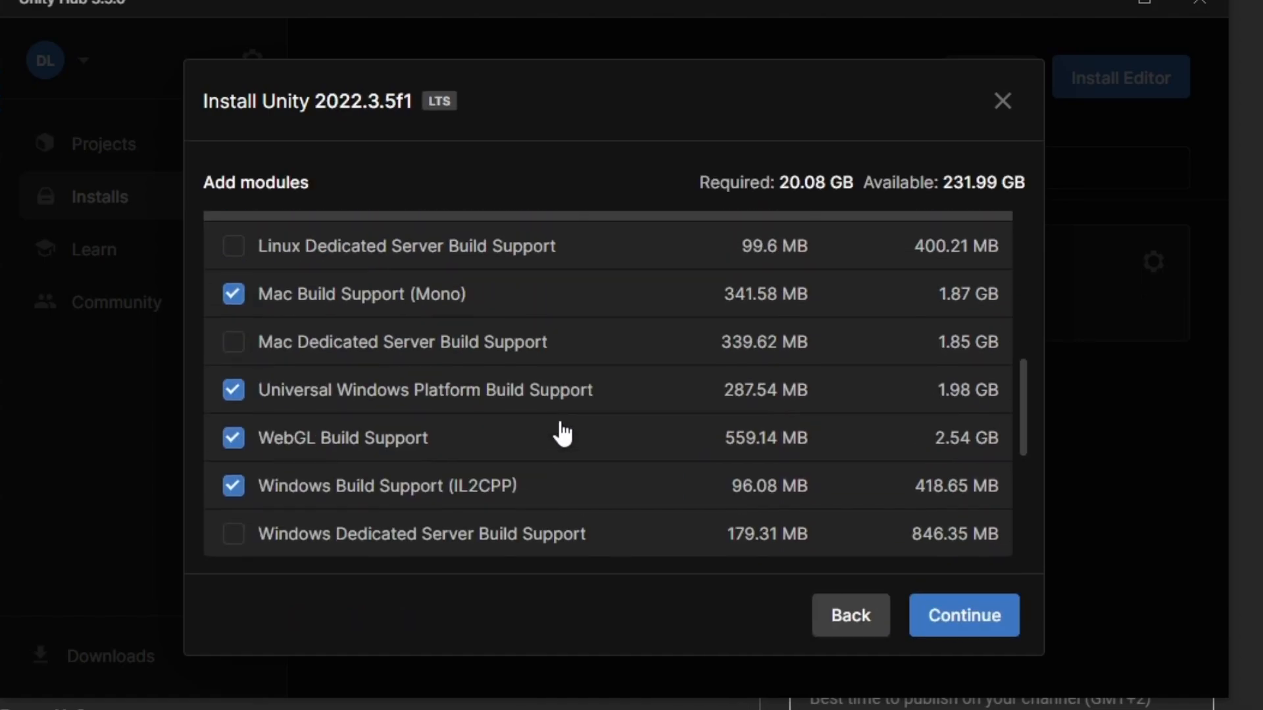
scroll(562, 433, down, 5)
scroll(562, 433, up, 9)
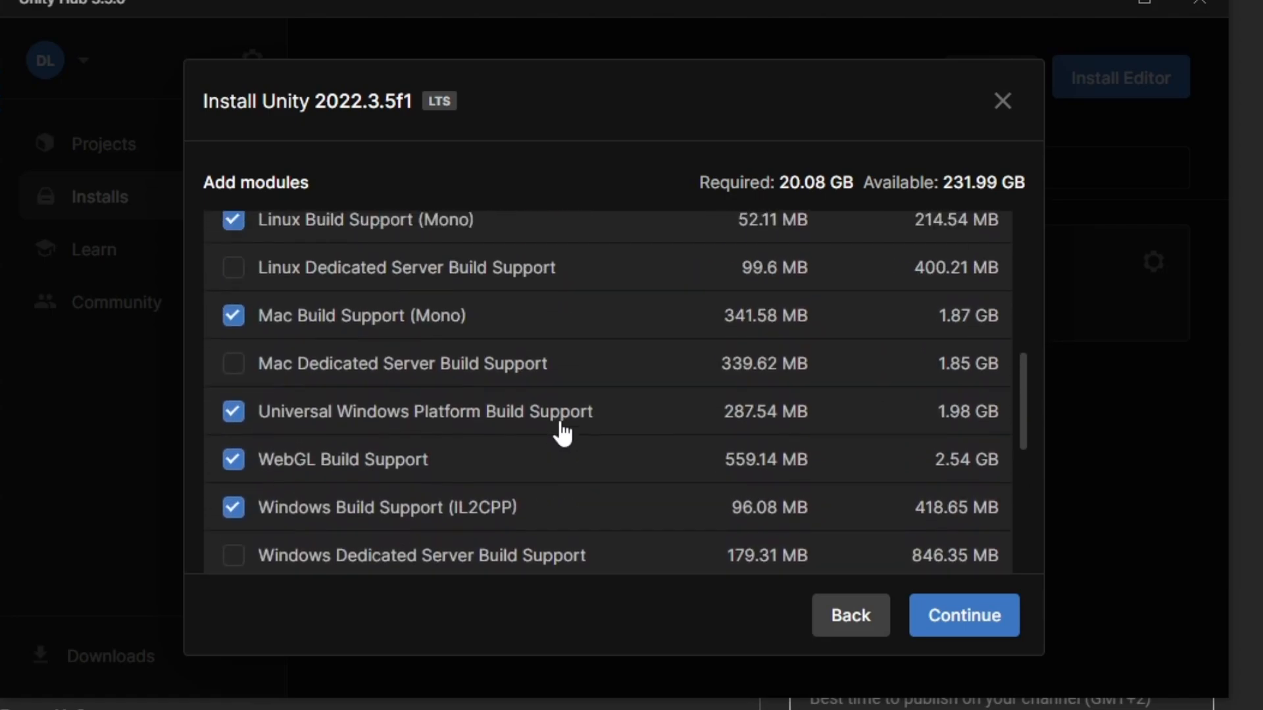
scroll(560, 431, up, 4)
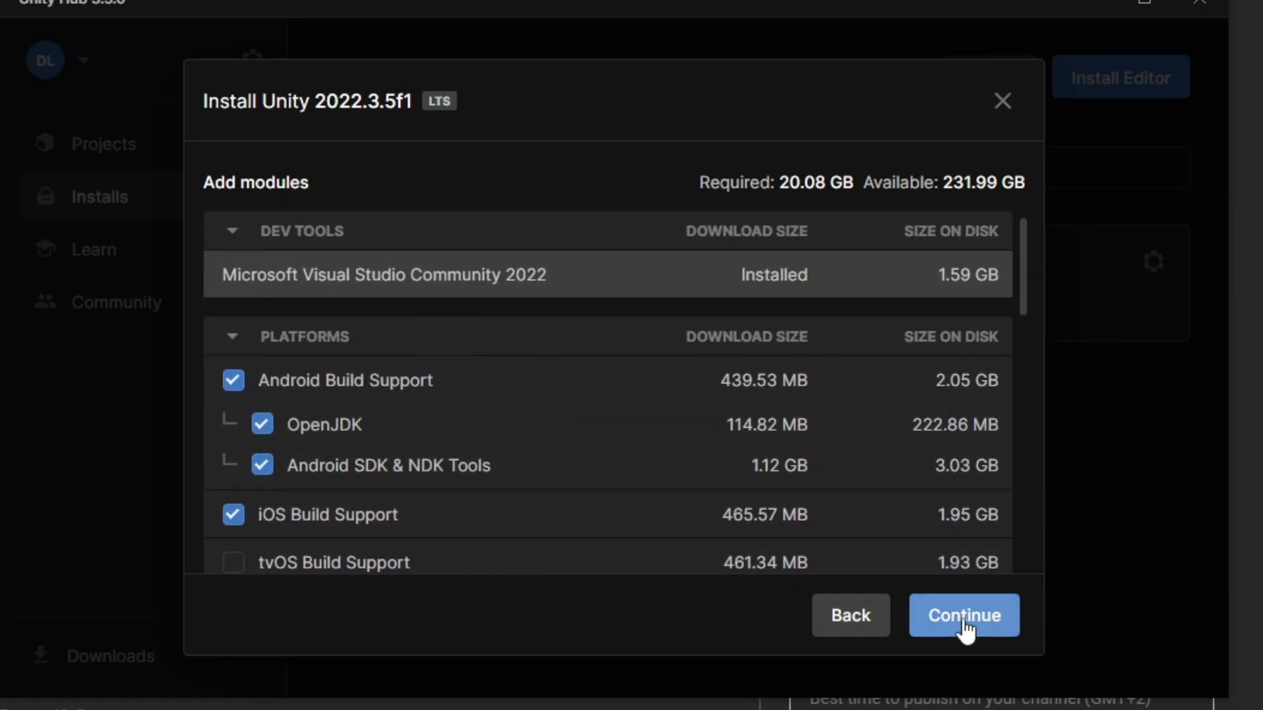
click(958, 614)
click(437, 562)
click(976, 641)
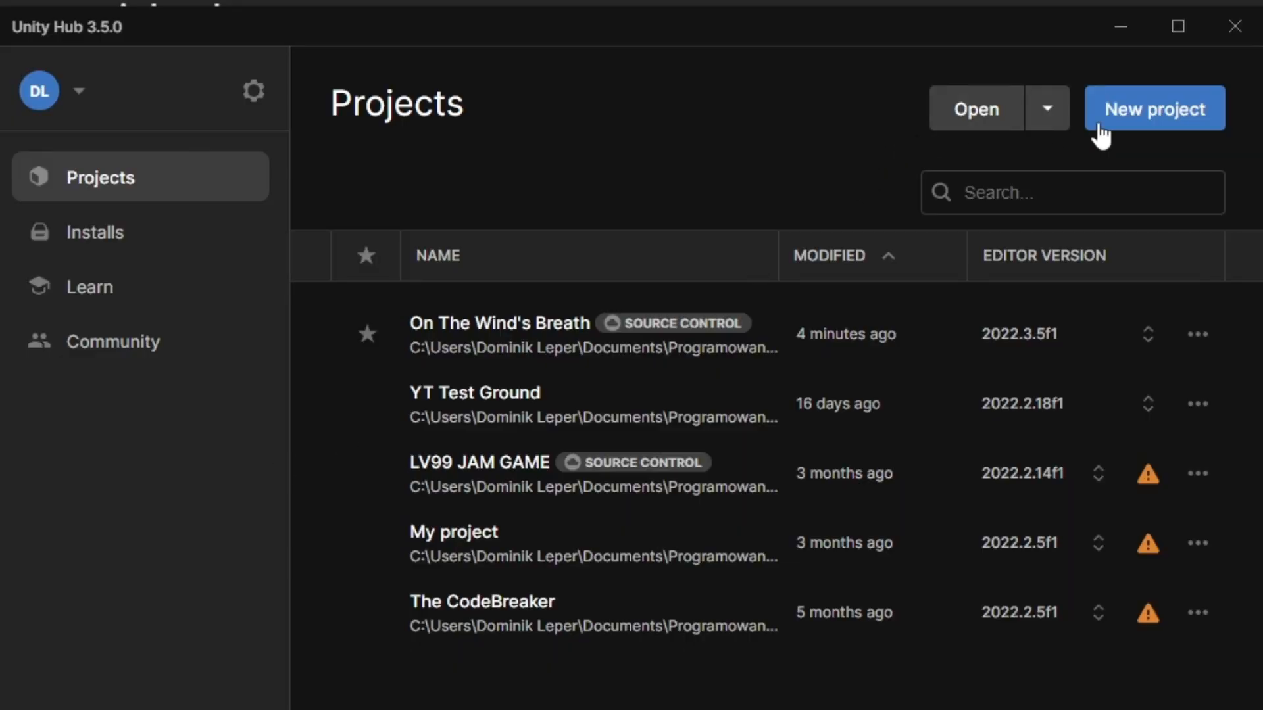
Start a new project with editor version 2022.3.5f1 and select the 2D Core template.
click(1051, 125)
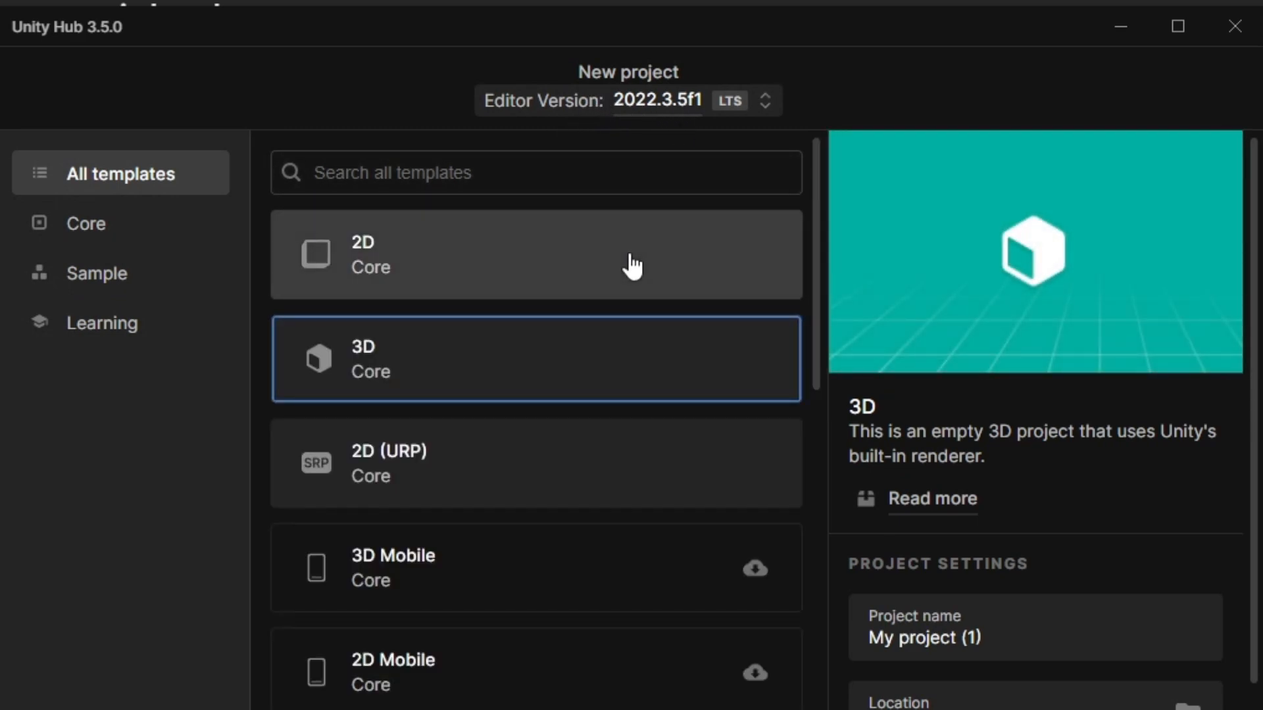
click(402, 276)
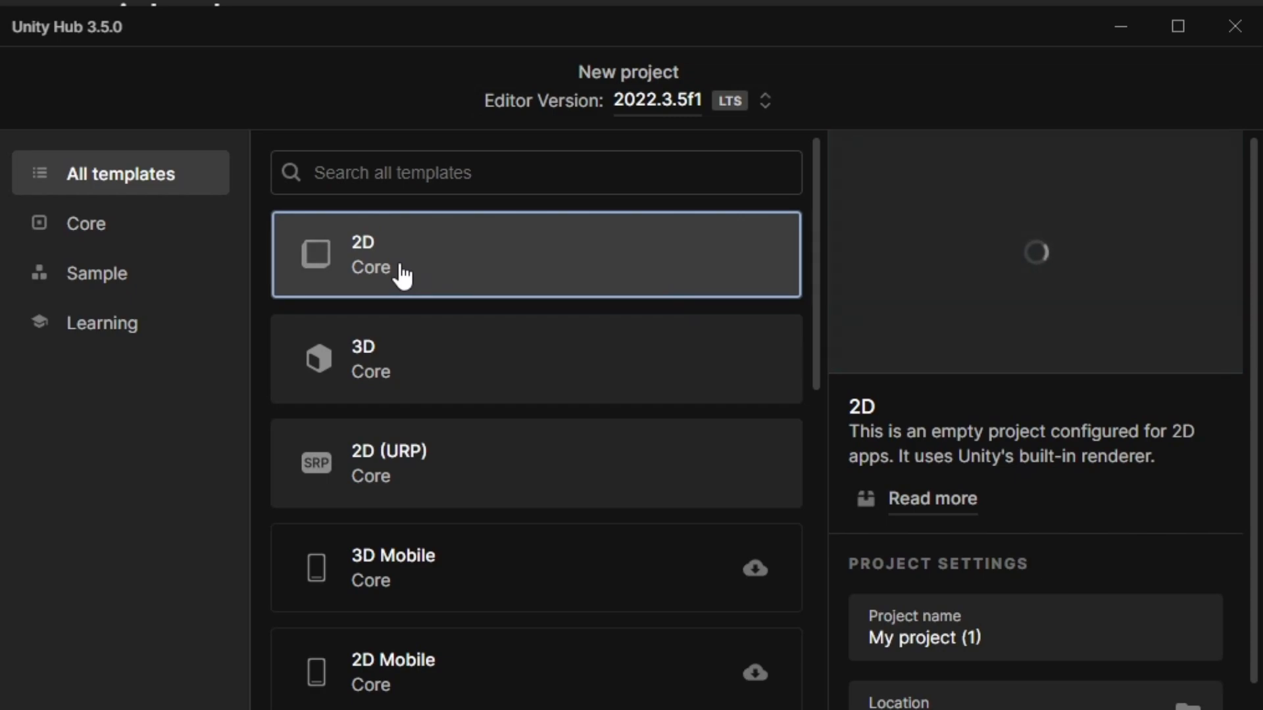
scroll(428, 284, down, 10)
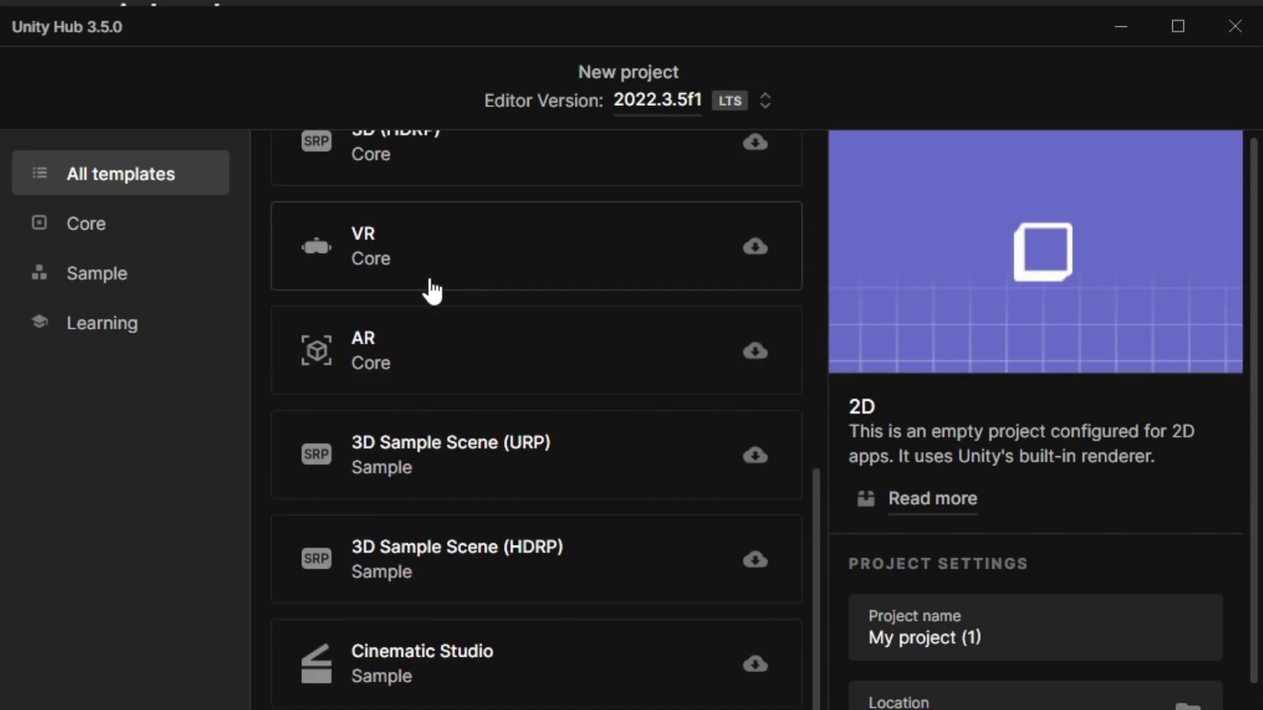
scroll(430, 290, up, 10)
Name the project "Demonstration Project" and create it.
drag(984, 628, 532, 642)
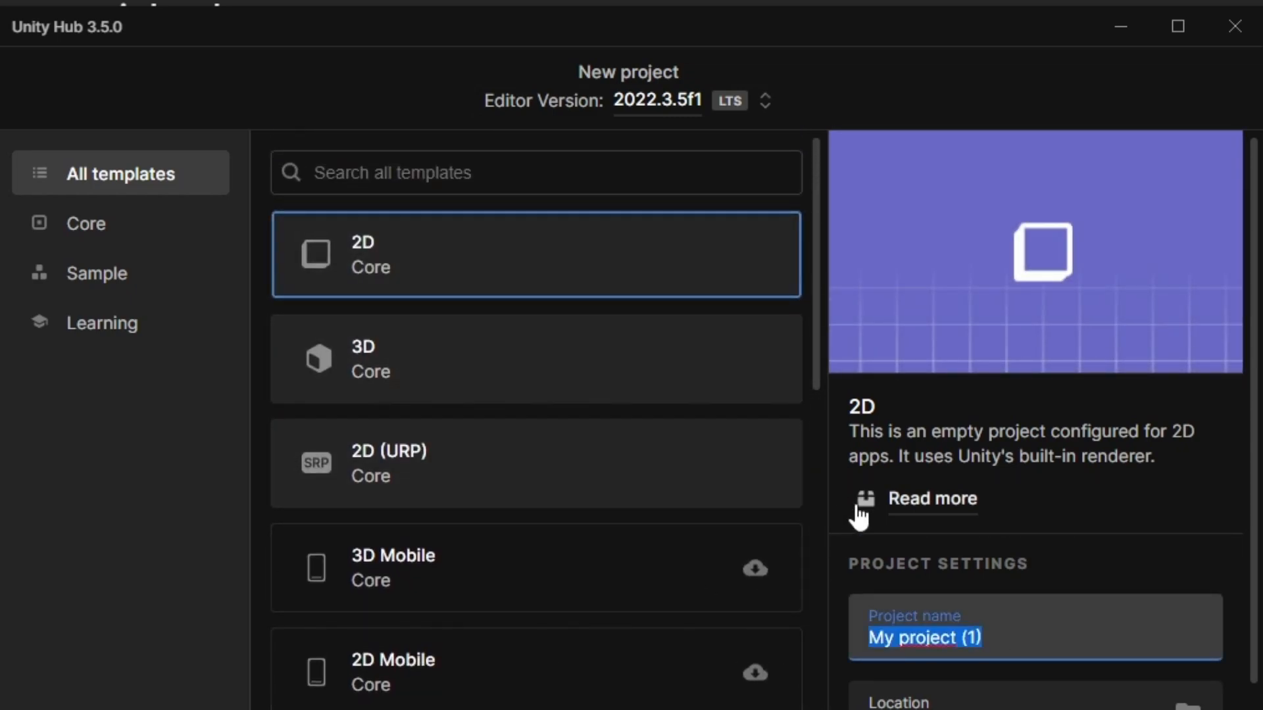
text(Demonstration Project)
scroll(996, 480, down, 1)
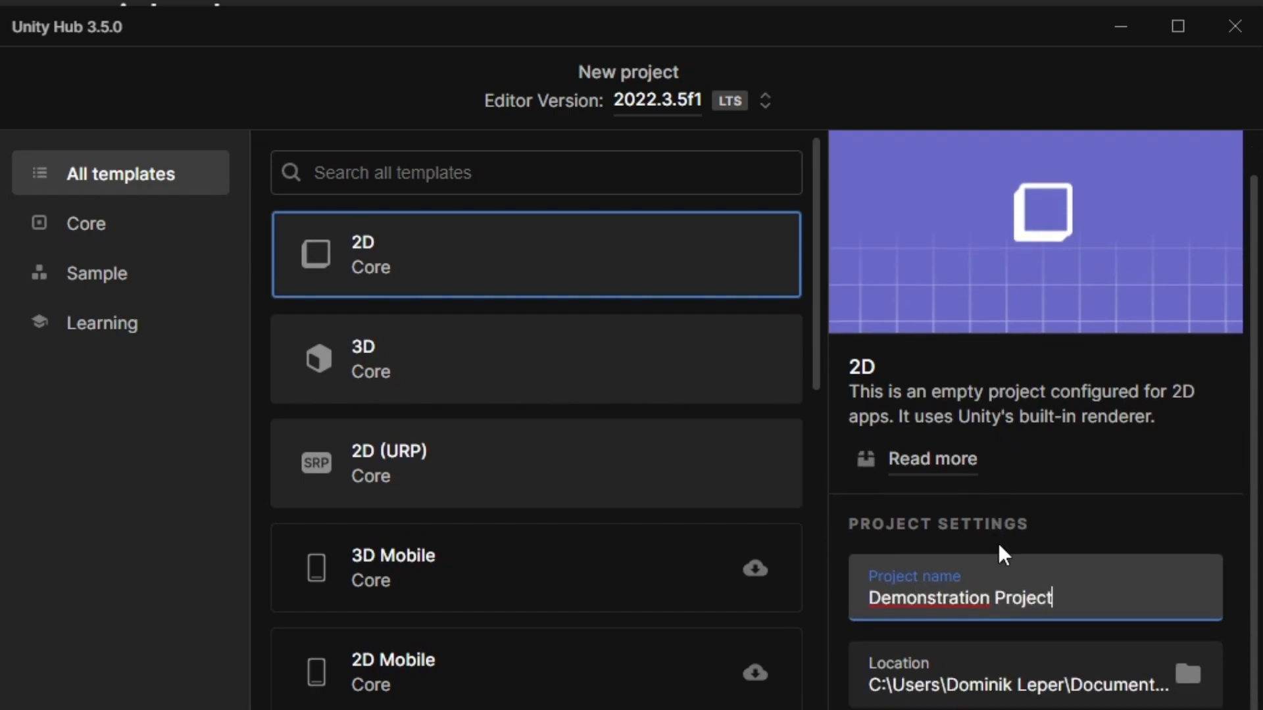
key(Return)
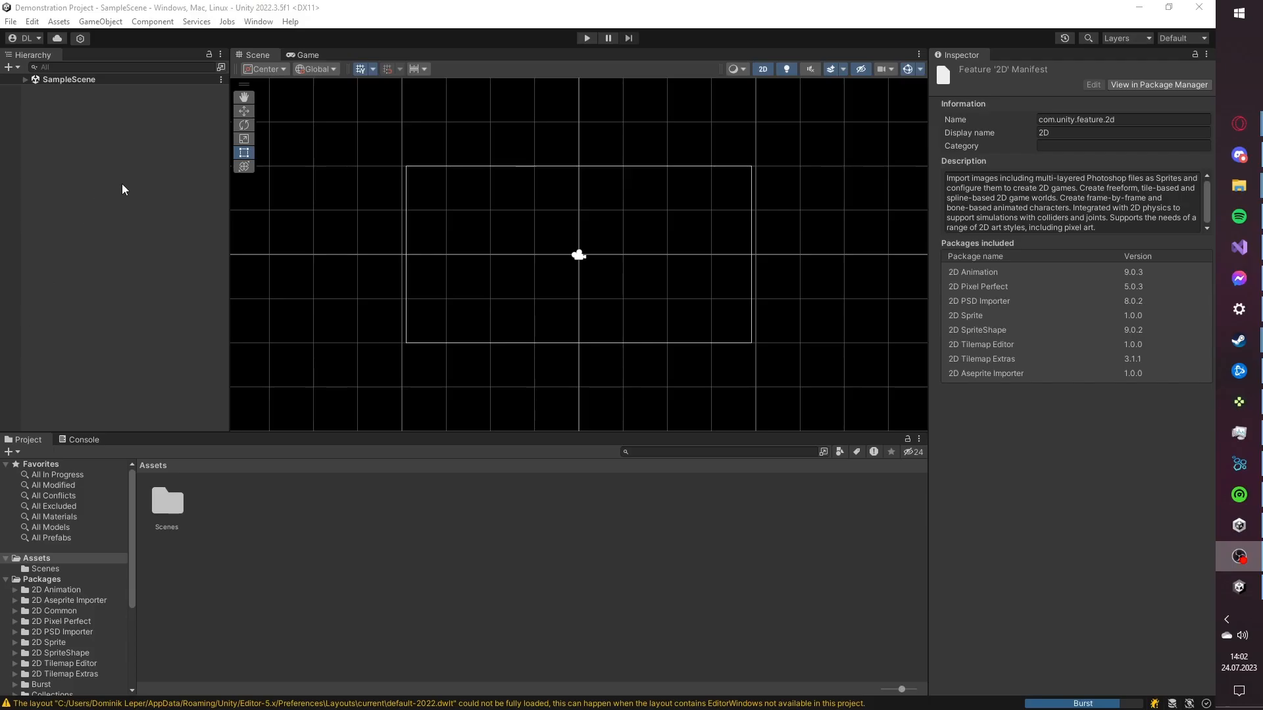
click(123, 185)
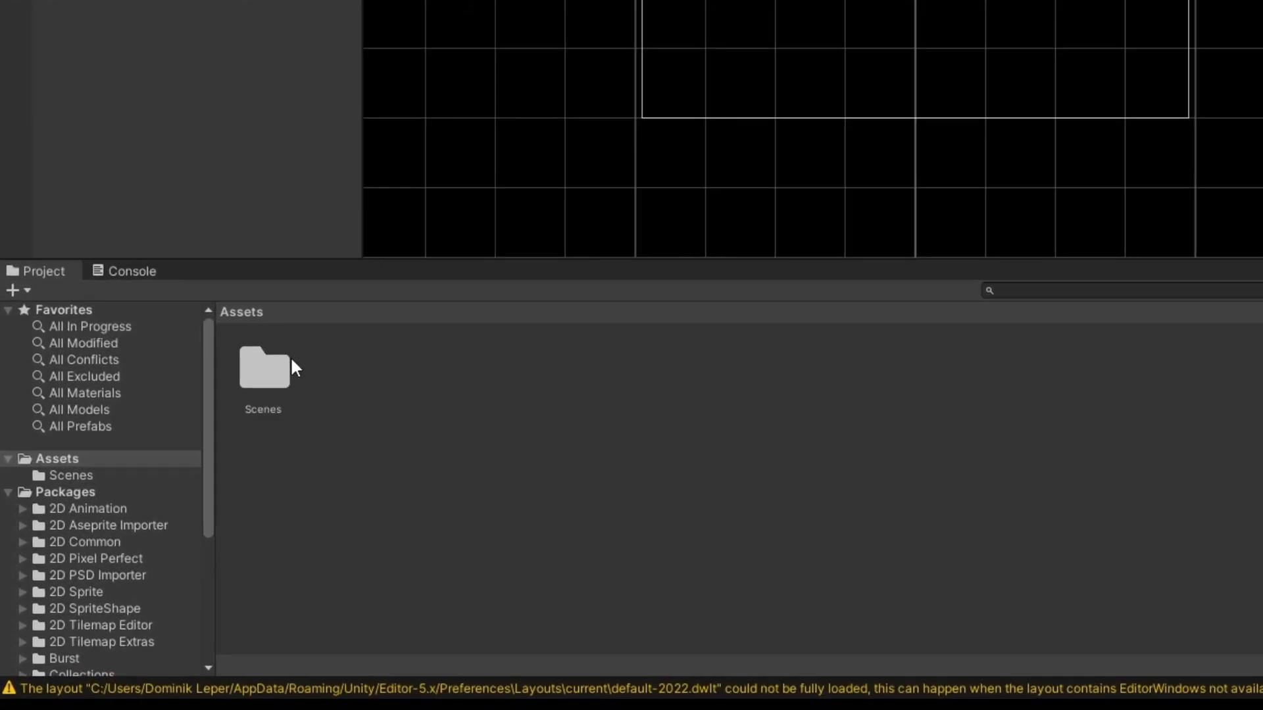
click(182, 495)
click(801, 250)
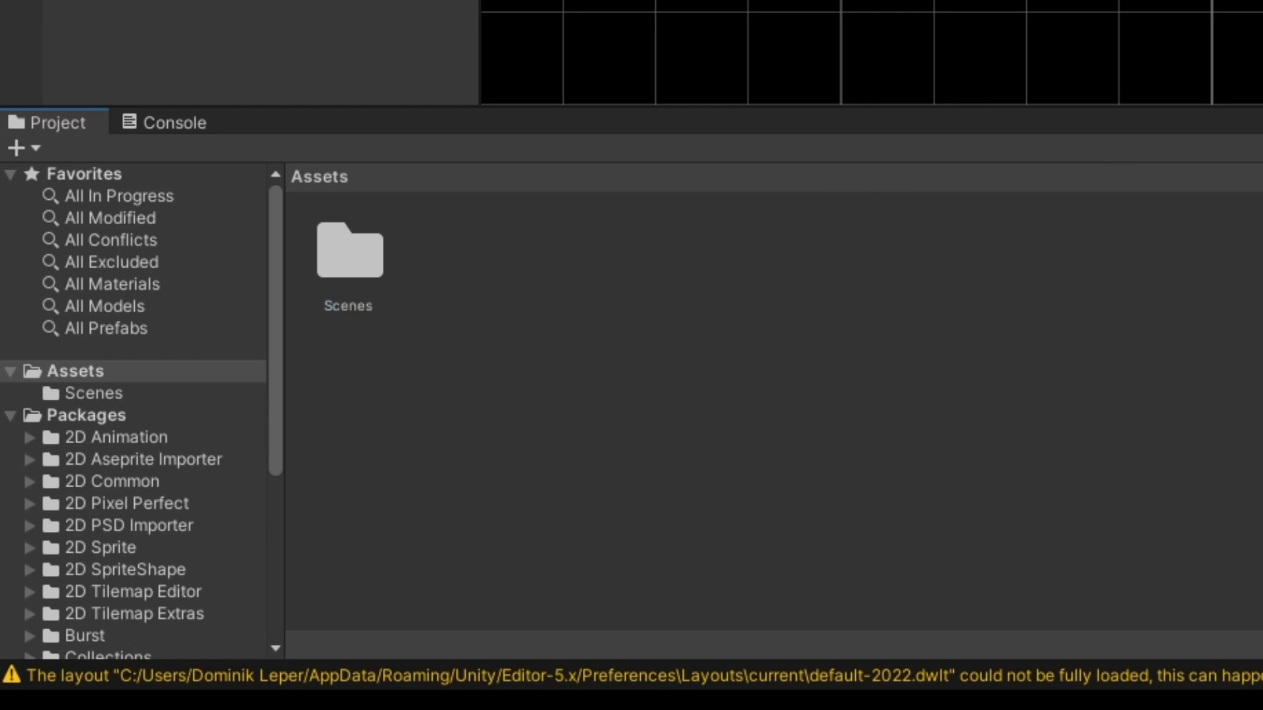
Import Seeding Melancholy.mp3 from File Explorer into the project's Assets folder and select the clip to show its import settings.
key(alt+Tab)
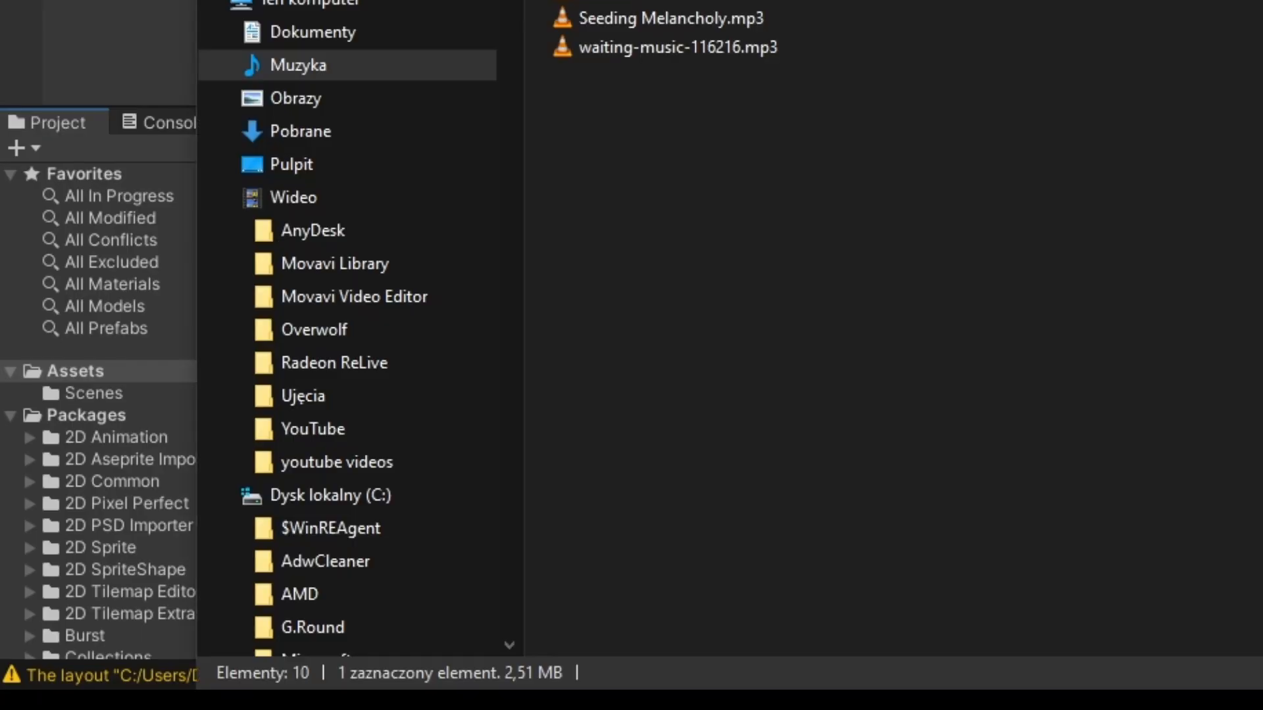
drag(342, 1, 1238, 1)
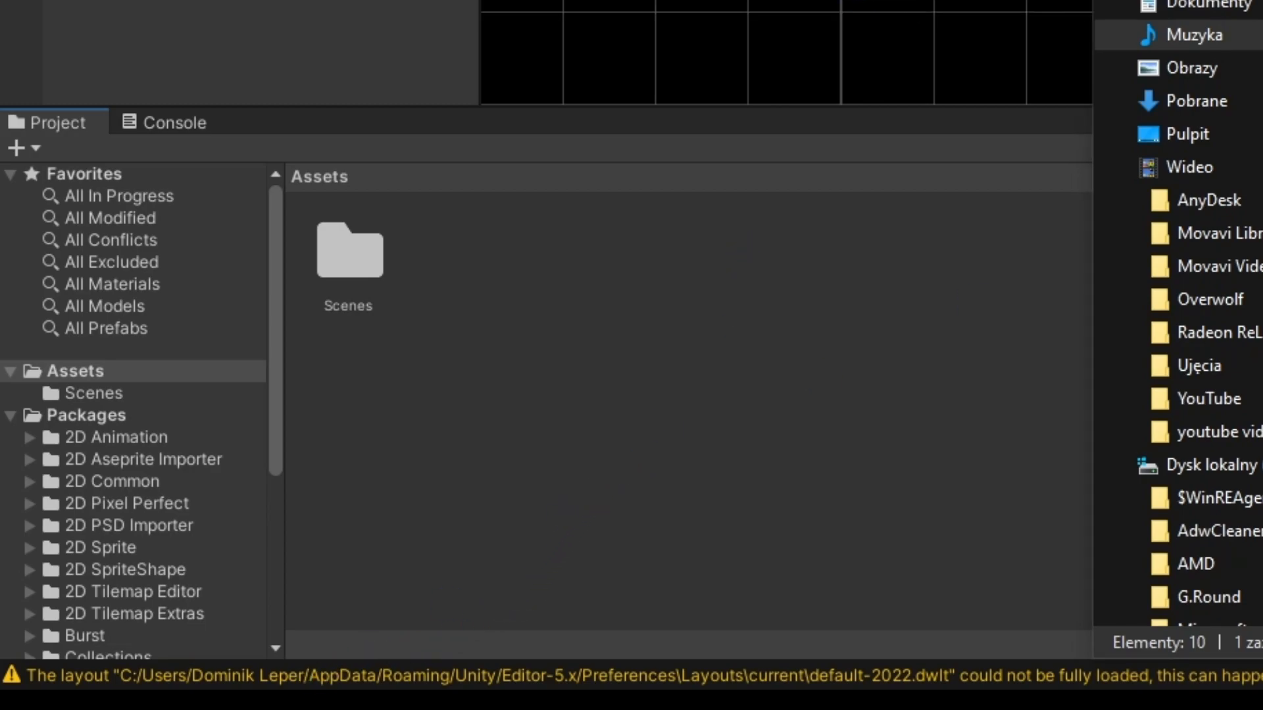
drag(1250, 1, 701, 15)
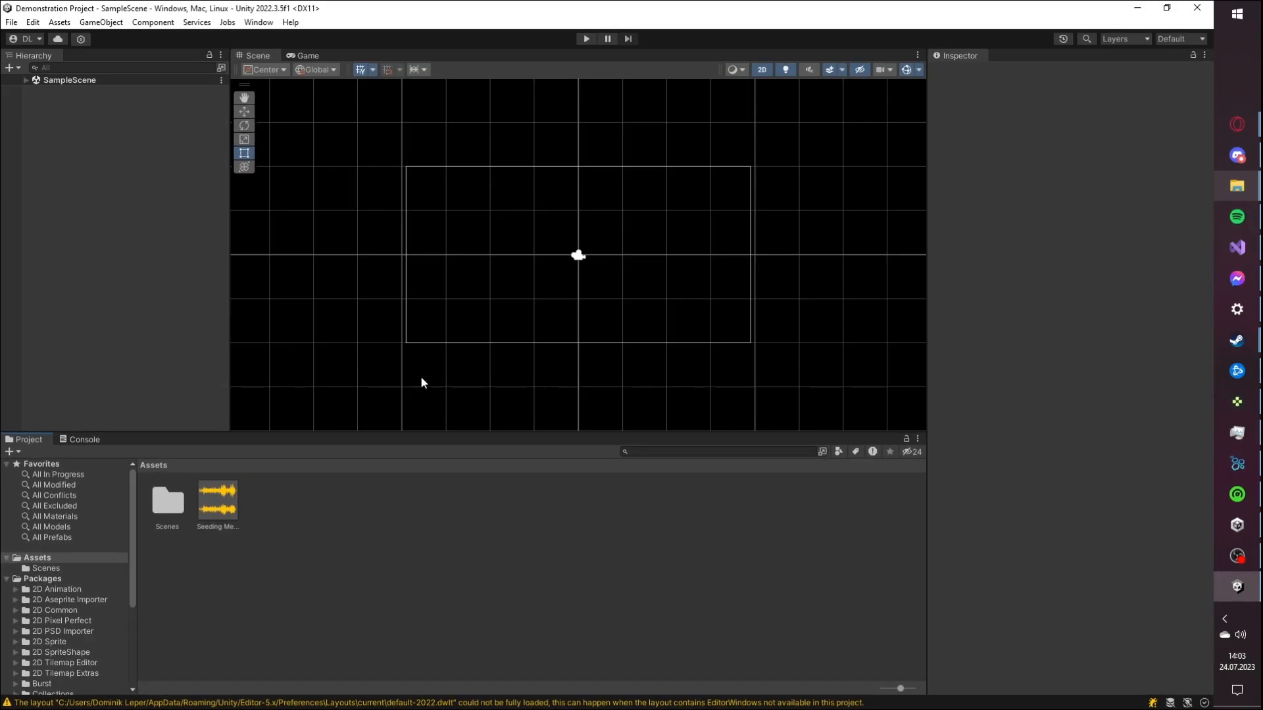
click(234, 500)
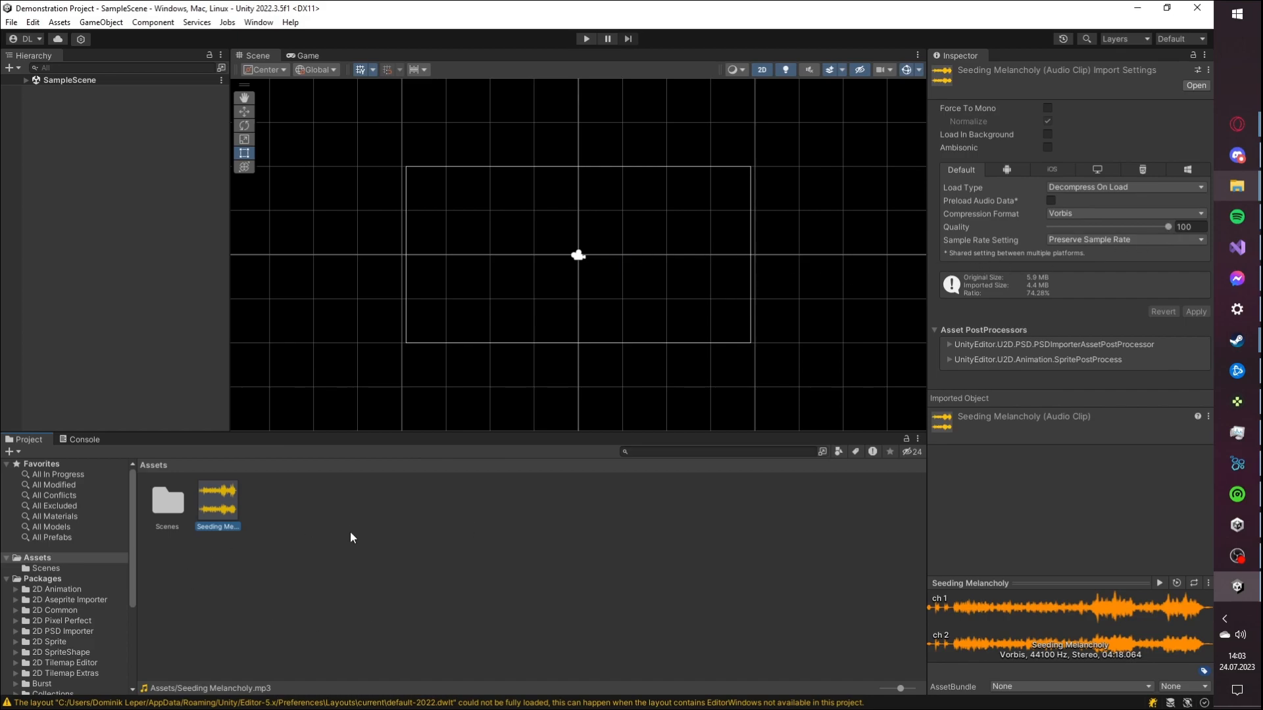
Collapse the Packages folder in the project tree and view the contents of the Scenes and Assets folders.
scroll(84, 589, down, 4)
scroll(85, 589, up, 3)
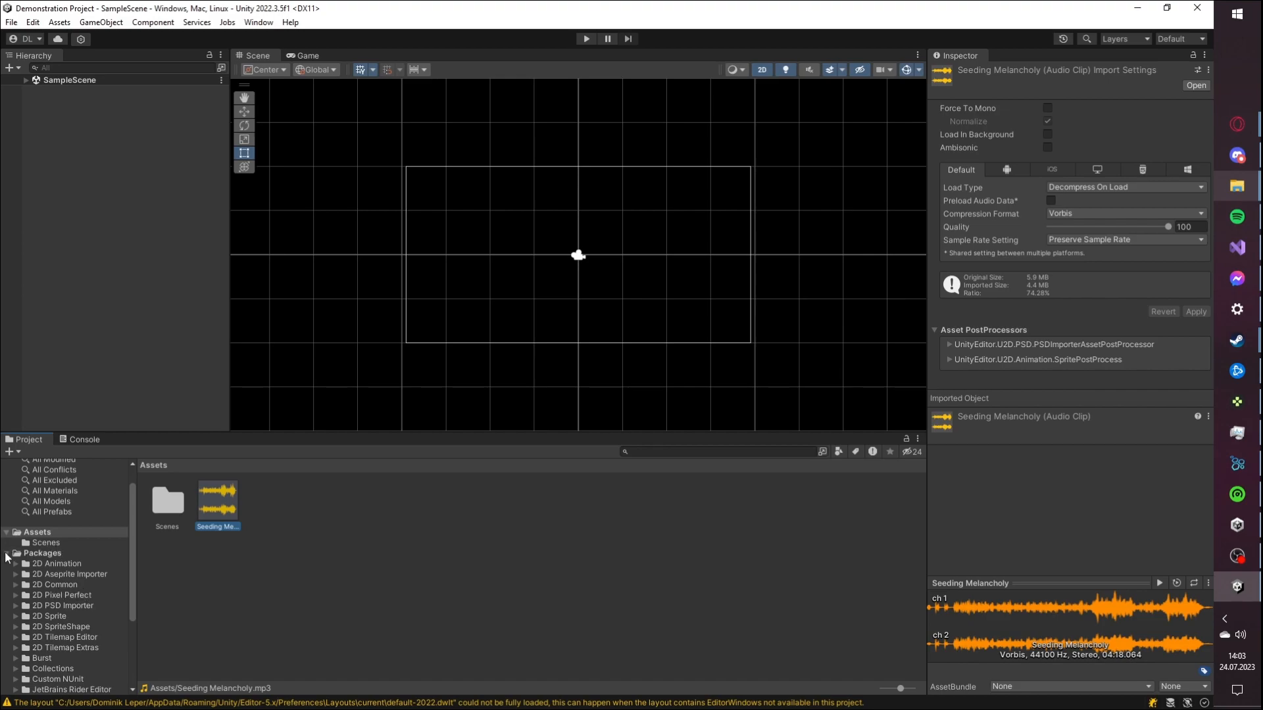
click(6, 554)
click(46, 570)
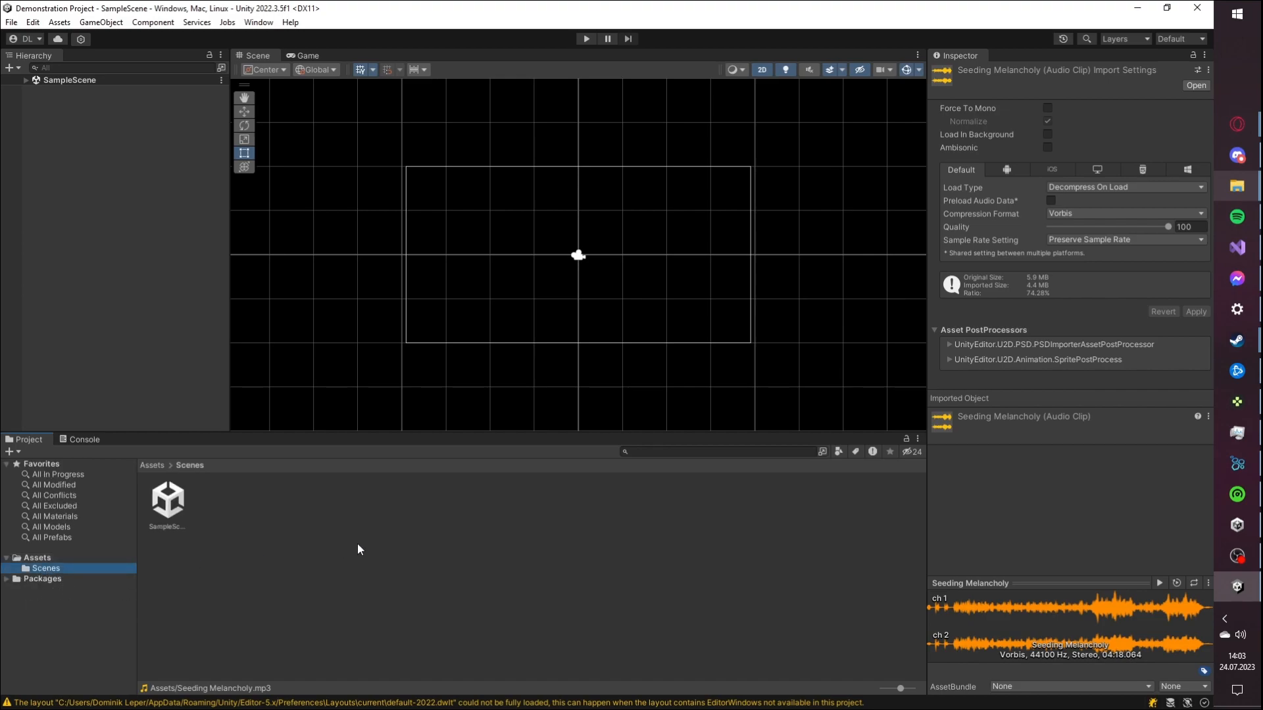
click(84, 556)
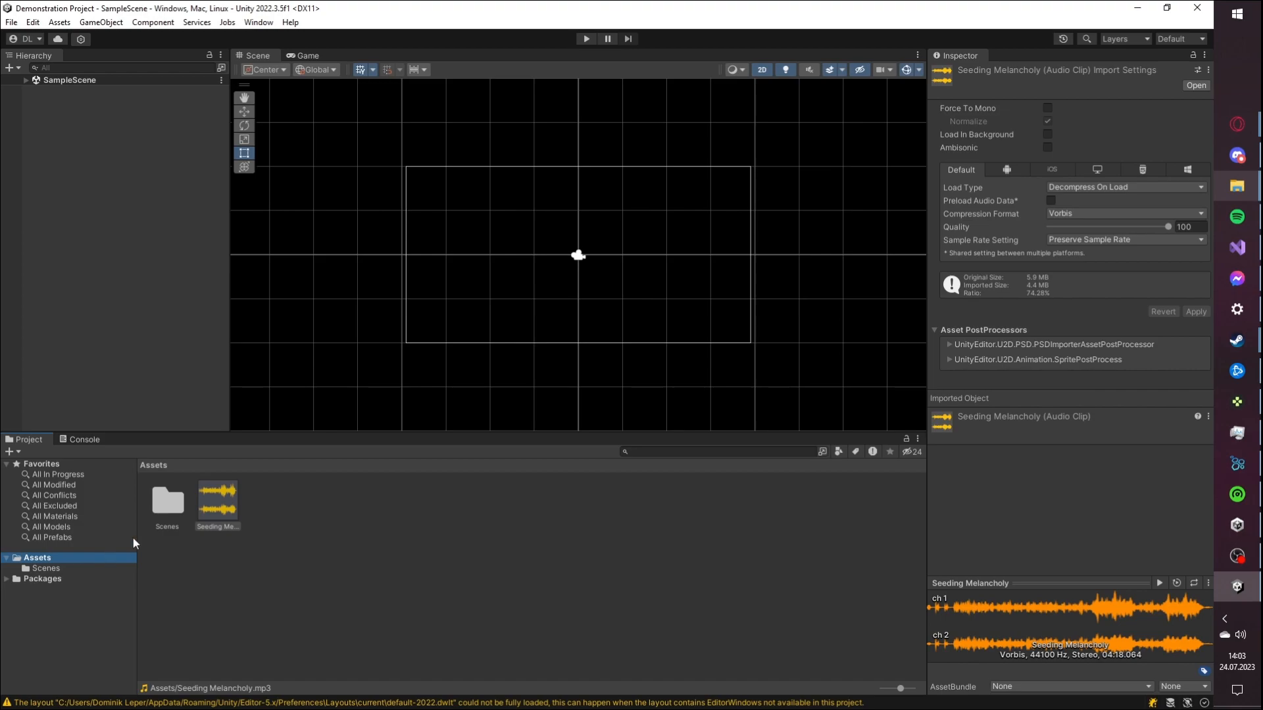
Create a new scene named "test" inside the Scenes folder.
click(168, 510)
double_click(167, 510)
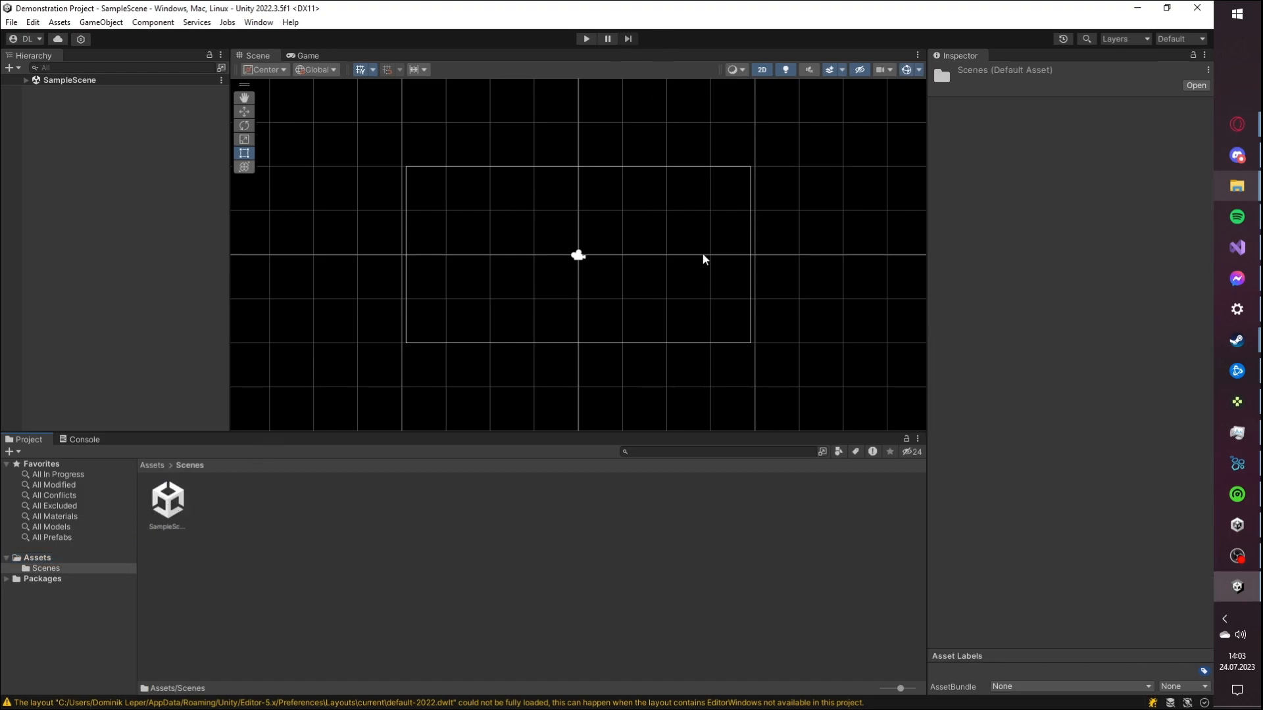
right_click(219, 503)
mouse_move(341, 143)
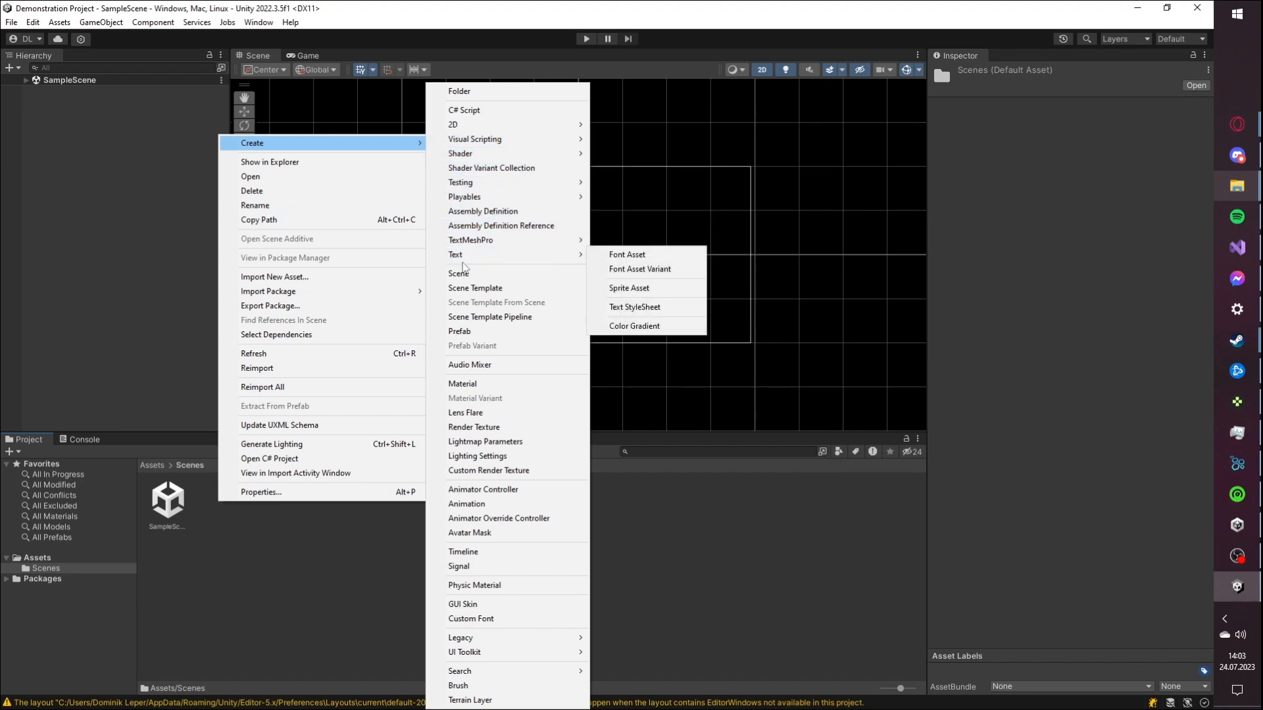
click(460, 273)
key(Return)
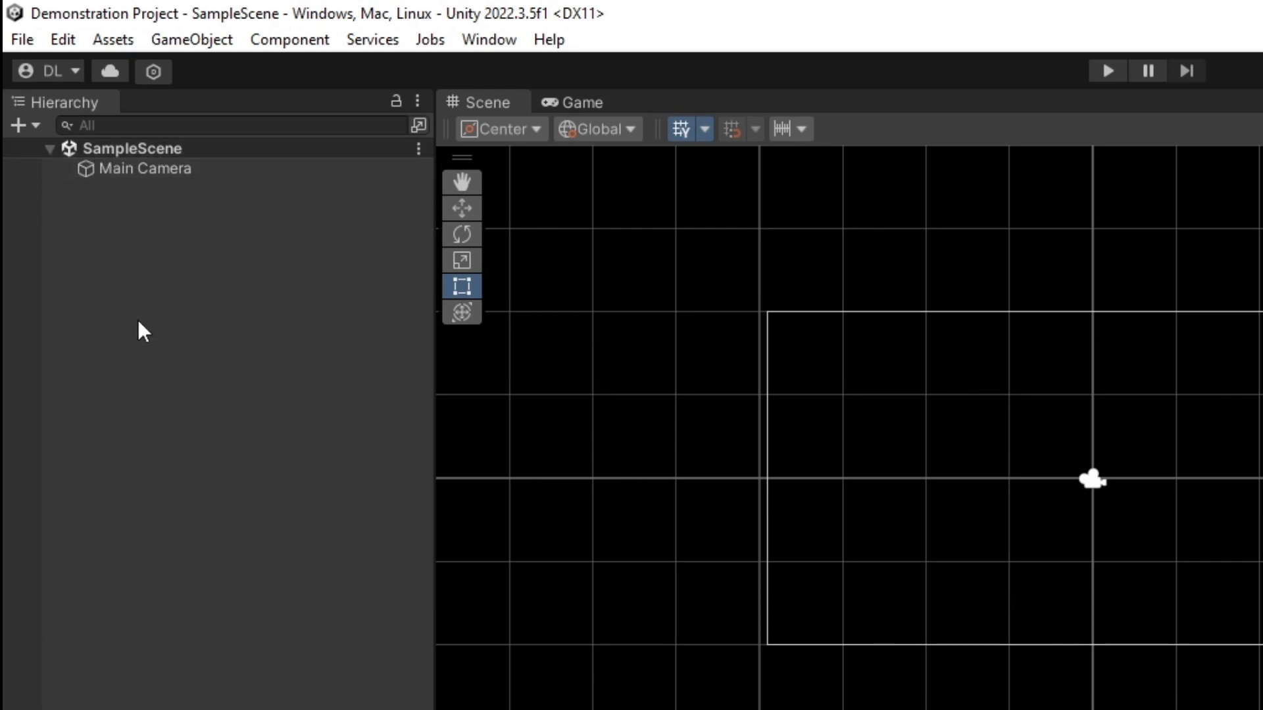
Create an empty game object in SampleScene and inspect it alongside the Main Camera and the two scene assets.
right_click(167, 199)
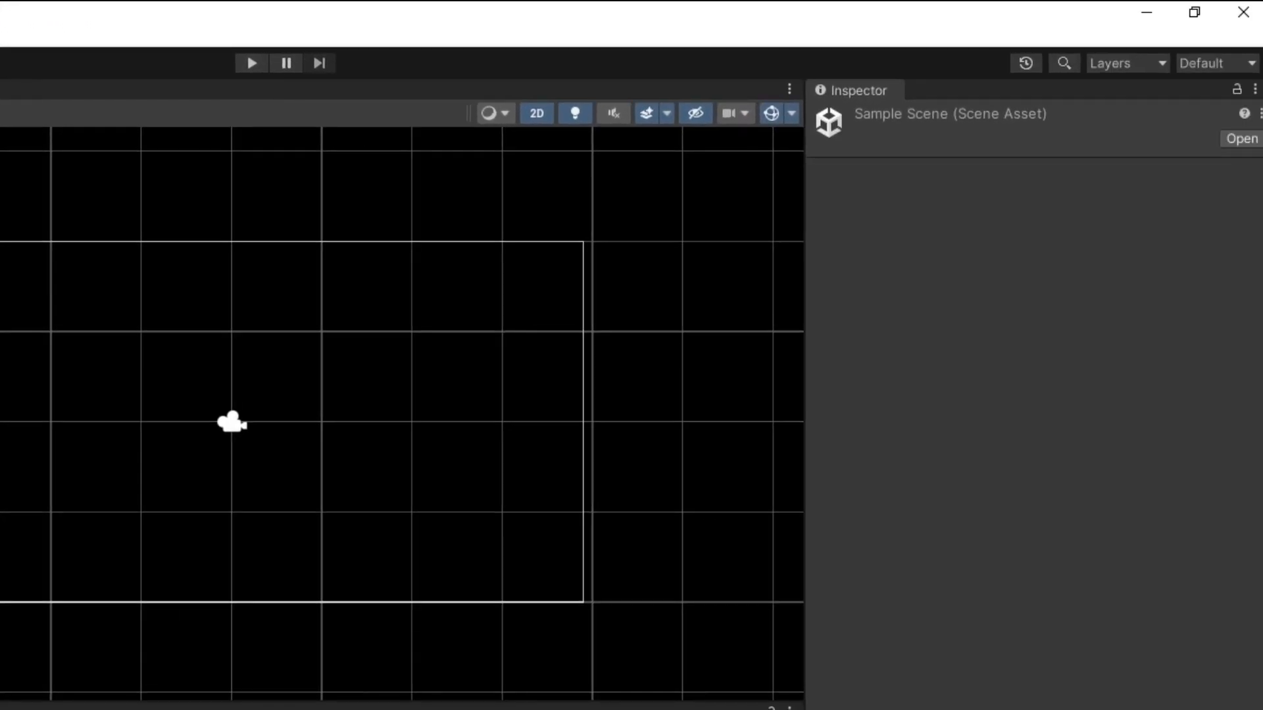
click(242, 528)
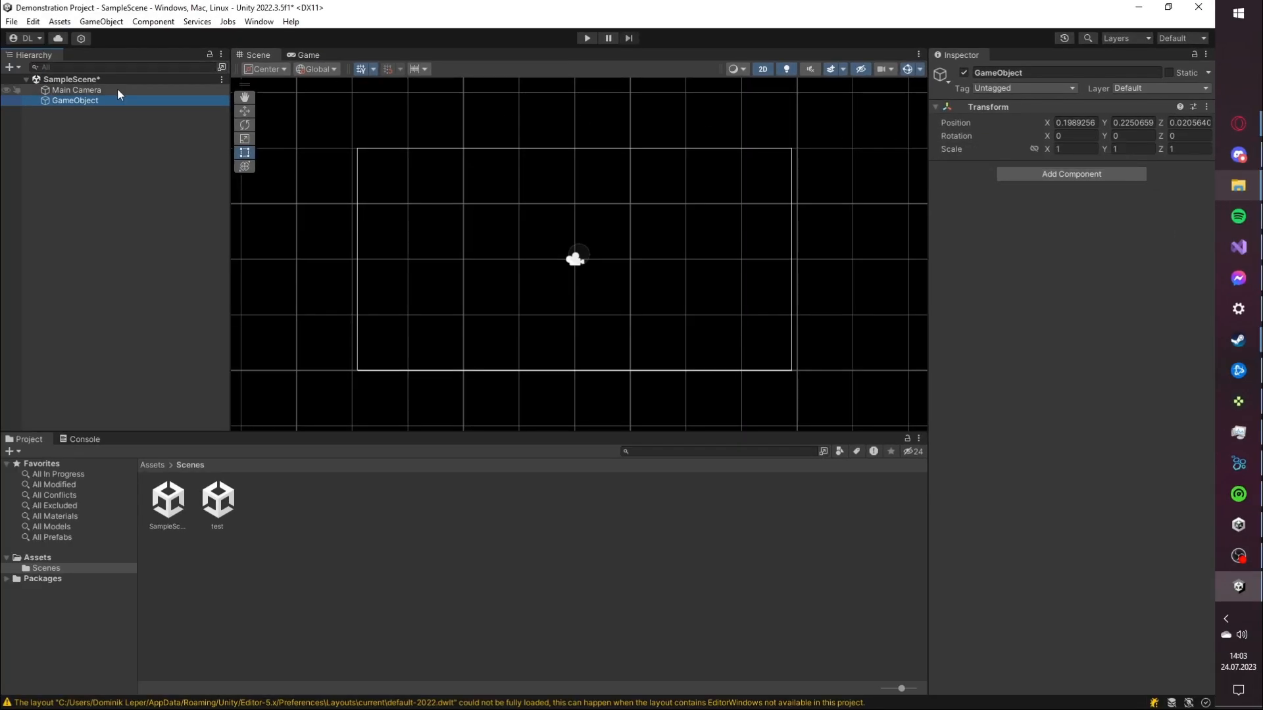
click(115, 91)
click(113, 101)
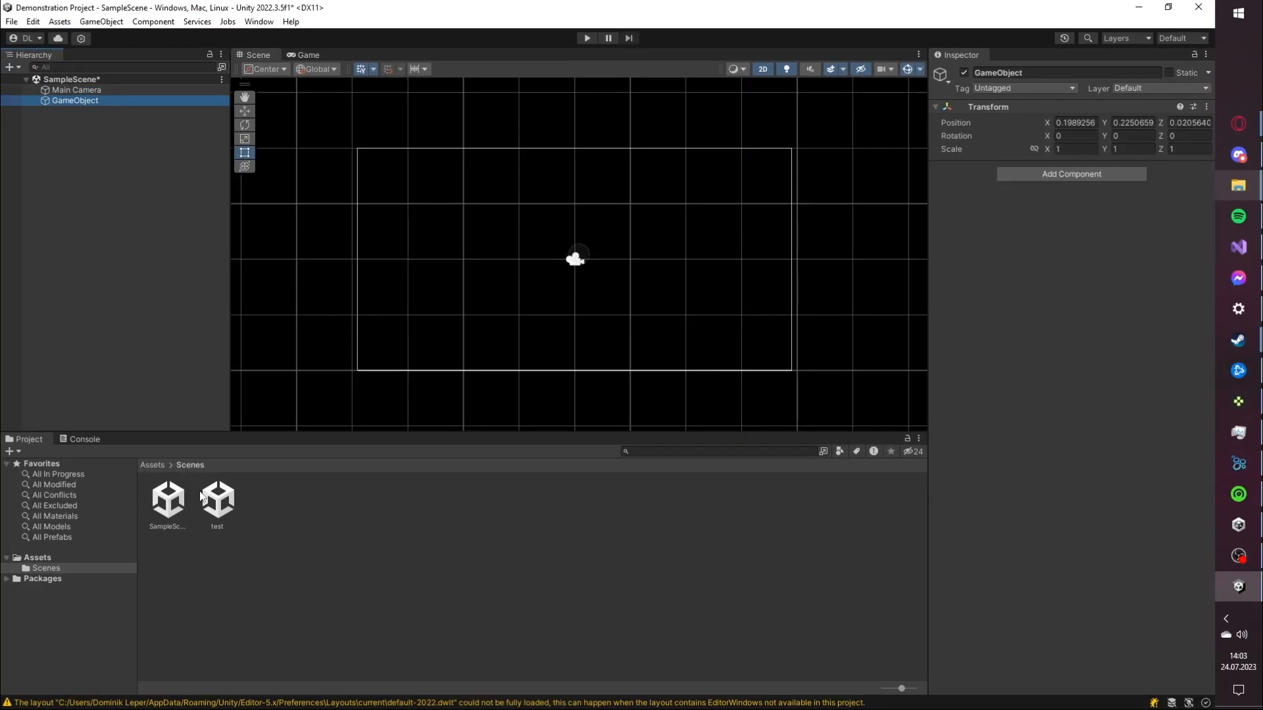
click(218, 503)
click(178, 494)
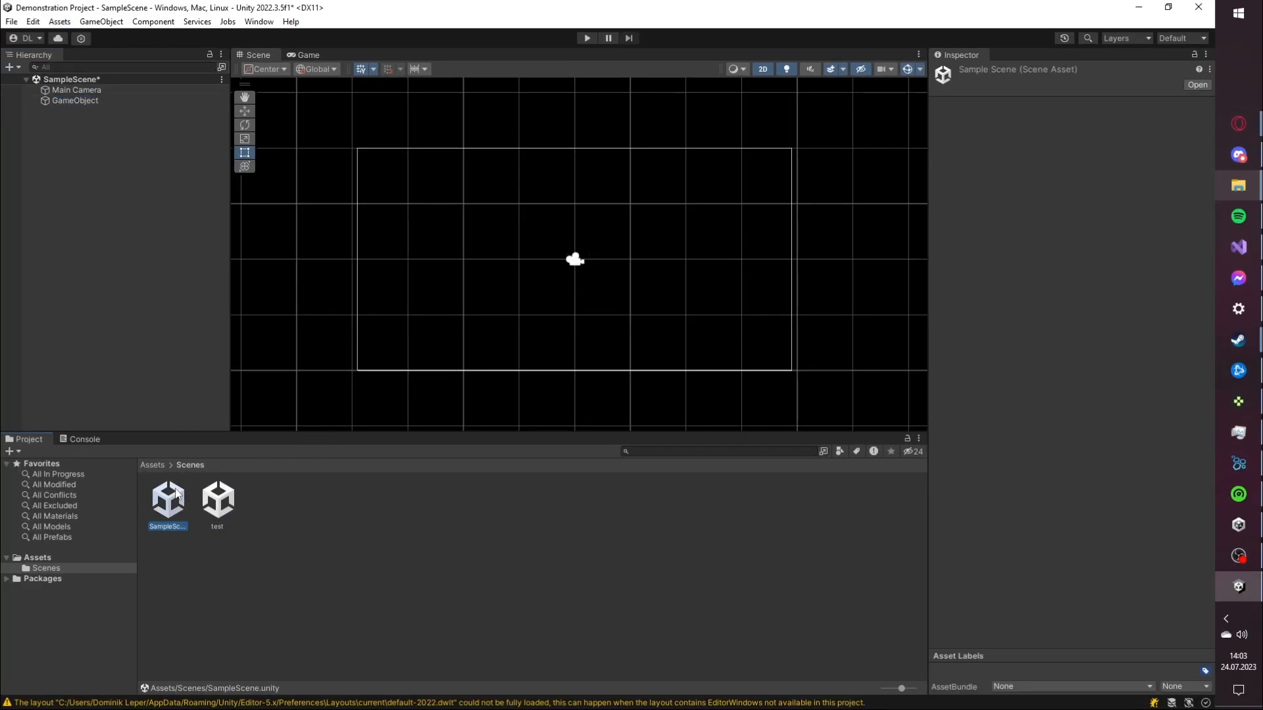
Add a 2D Circle sprite to SampleScene.
right_click(65, 102)
mouse_move(151, 313)
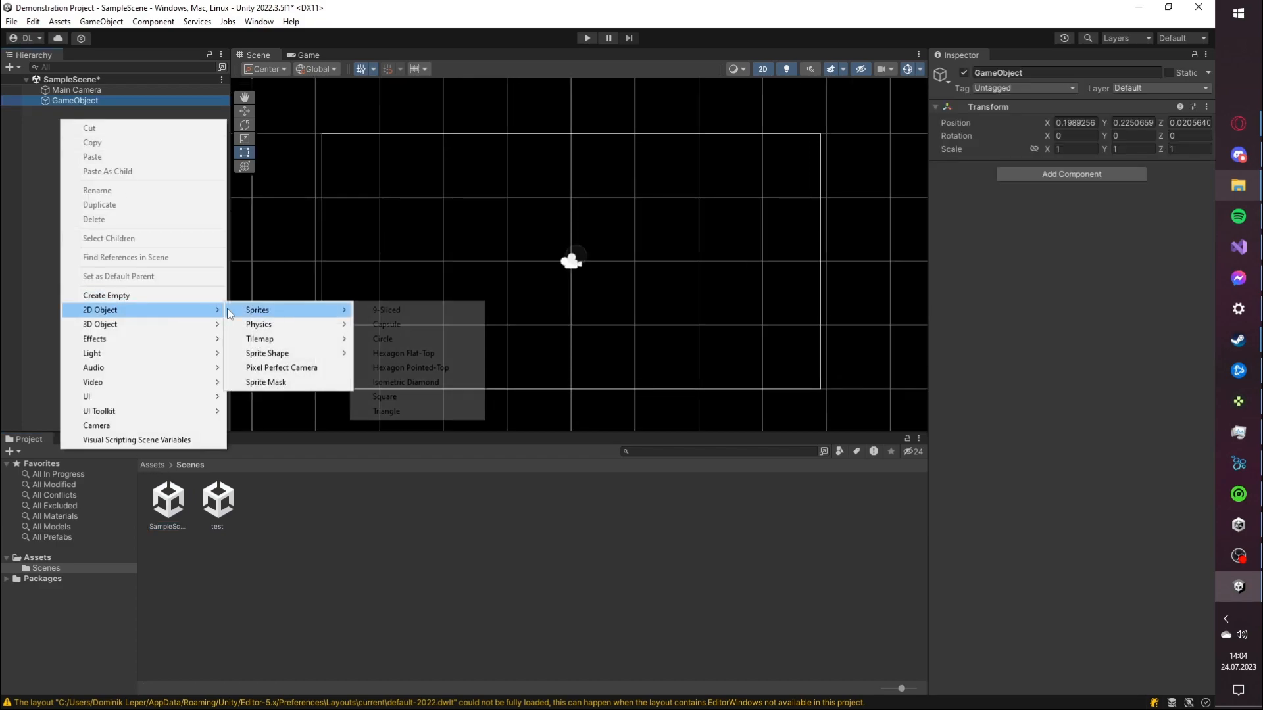
mouse_move(291, 306)
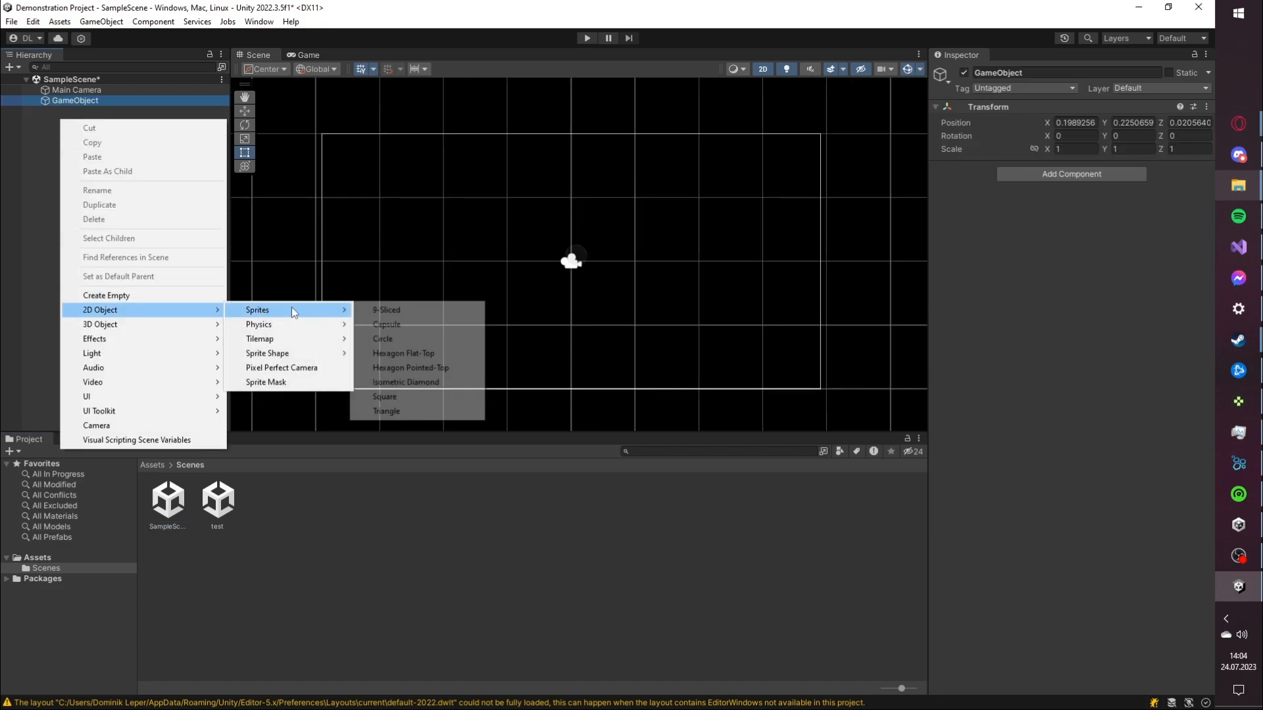
click(385, 339)
scroll(591, 254, up, 5)
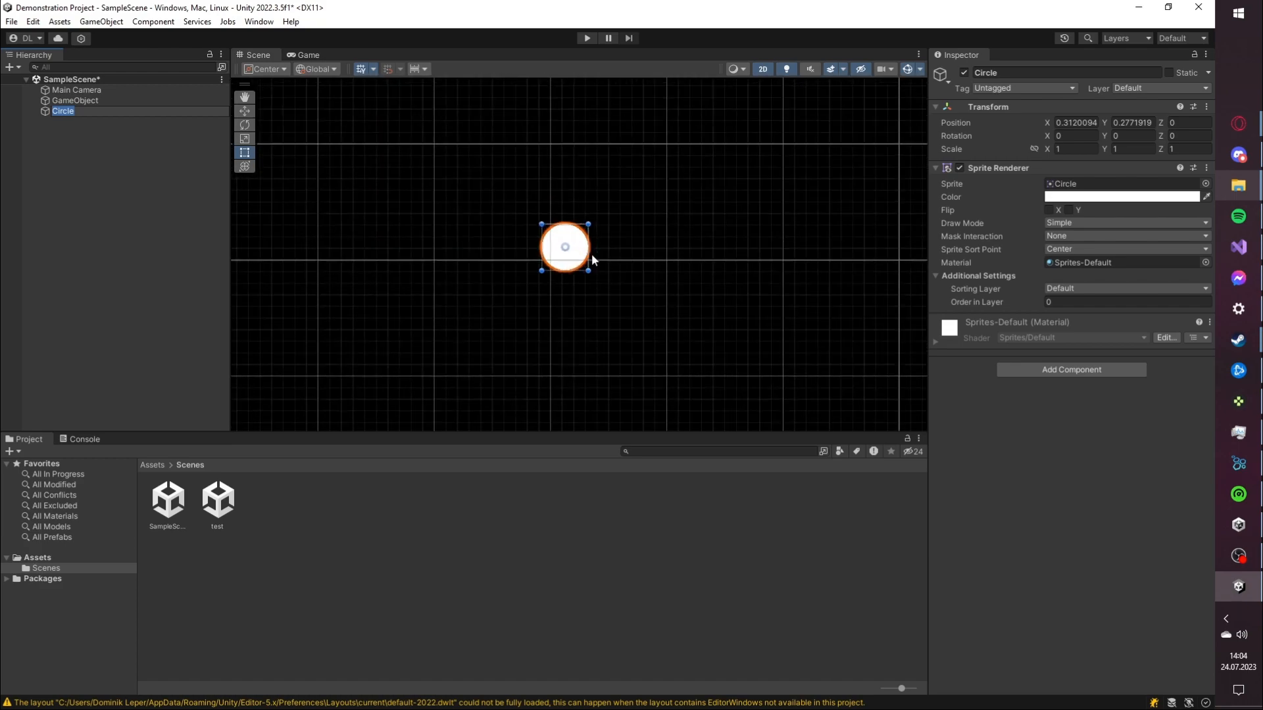
Set the Circle's X and Y position to 0.
click(74, 112)
click(1072, 123)
text(0)
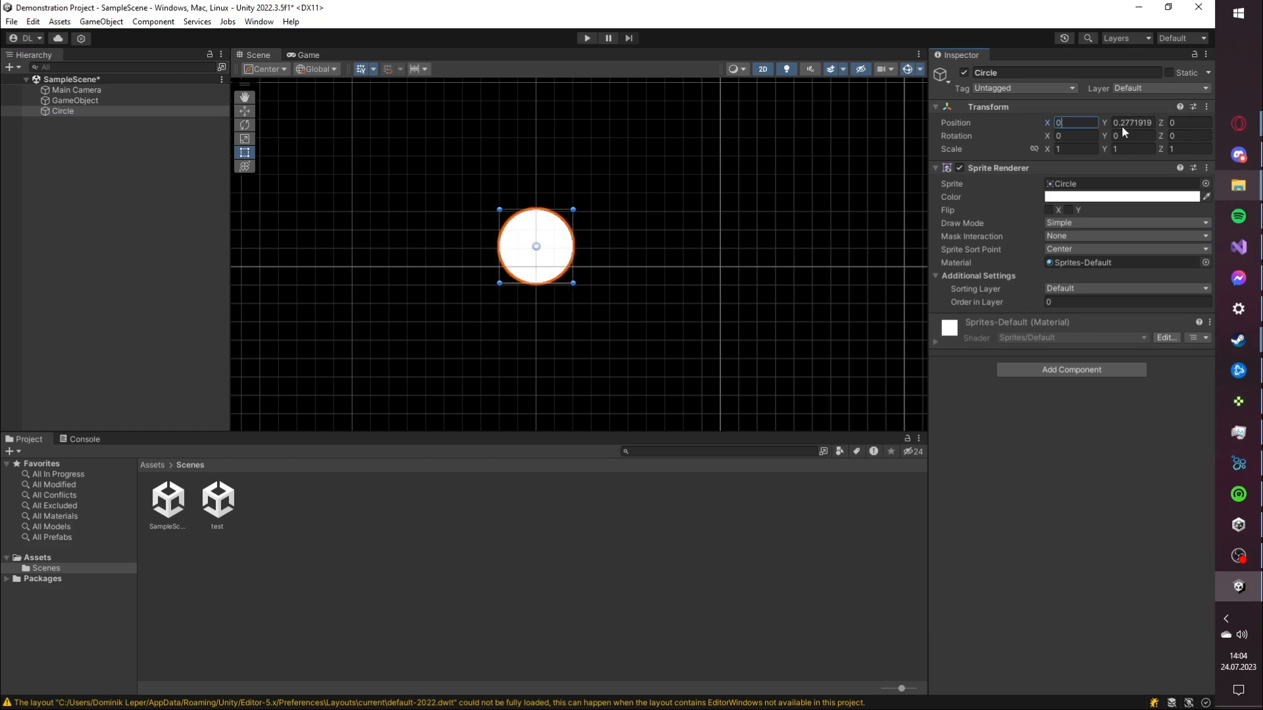
click(1125, 123)
text(0w)
Try moving the circle along its axes with the Move tool and undo the moves.
mouse_move(580, 267)
mouse_down()
mouse_move(606, 270)
mouse_move(478, 279)
mouse_move(576, 269)
mouse_up()
drag(533, 216, 704, 246)
key(ctrl+z)
key(ctrl+z)
key(ctrl+z)
drag(586, 267, 608, 225)
key(ctrl+z)
key(ctrl+z)
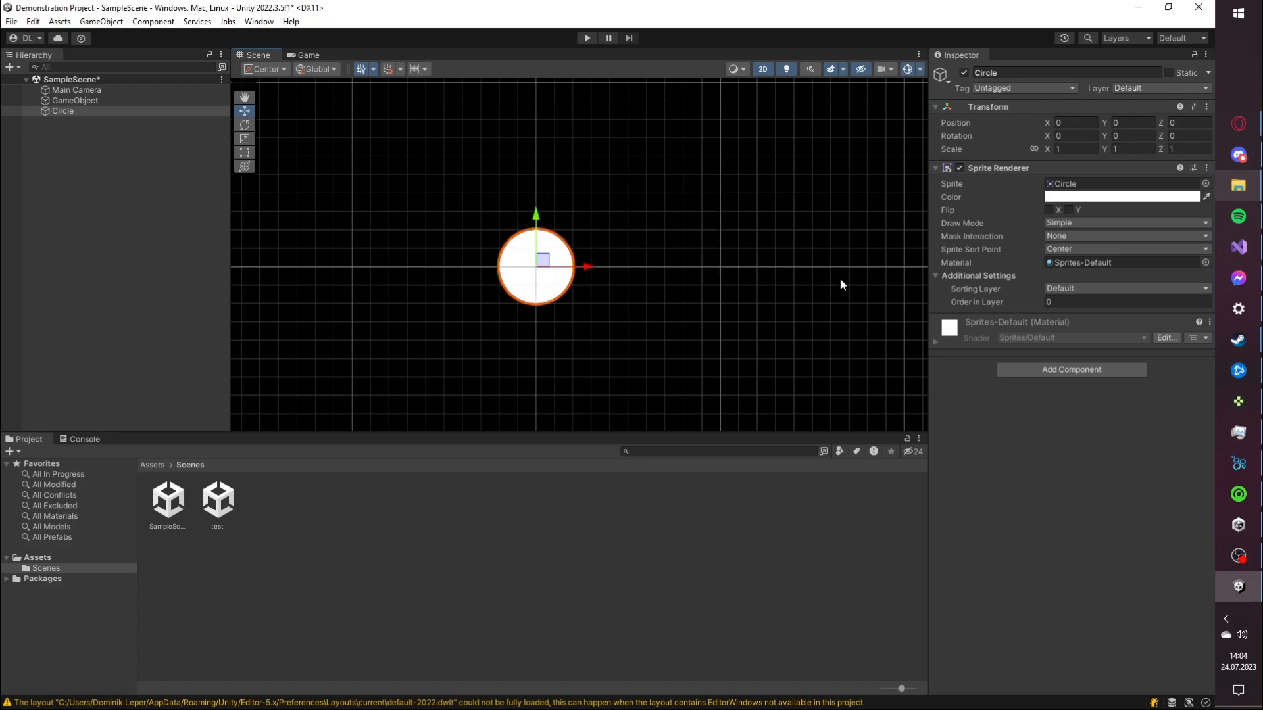
Try an X scale of 0.5 on the Circle and undo it.
click(400, 69)
click(644, 163)
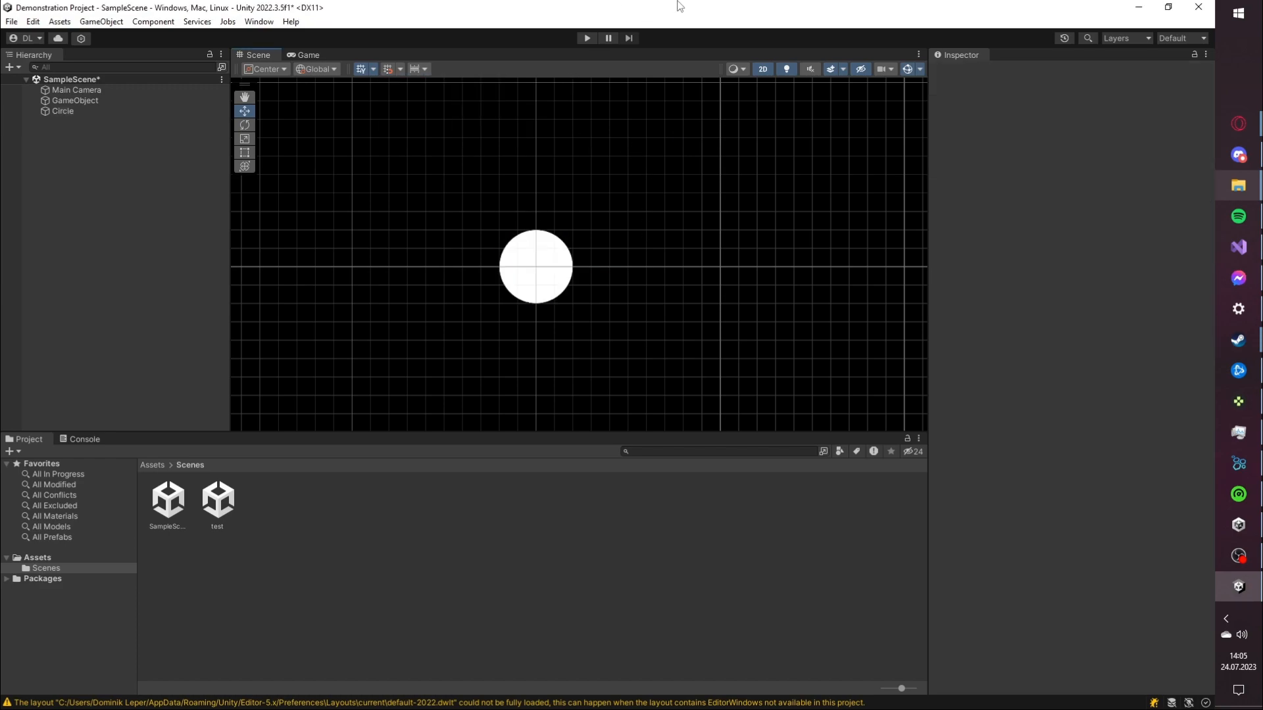
click(66, 111)
click(1063, 149)
text(0.5)
key(ctrl+z)
key(ctrl+z)
Set the Circle's X scale to 2.
click(122, 111)
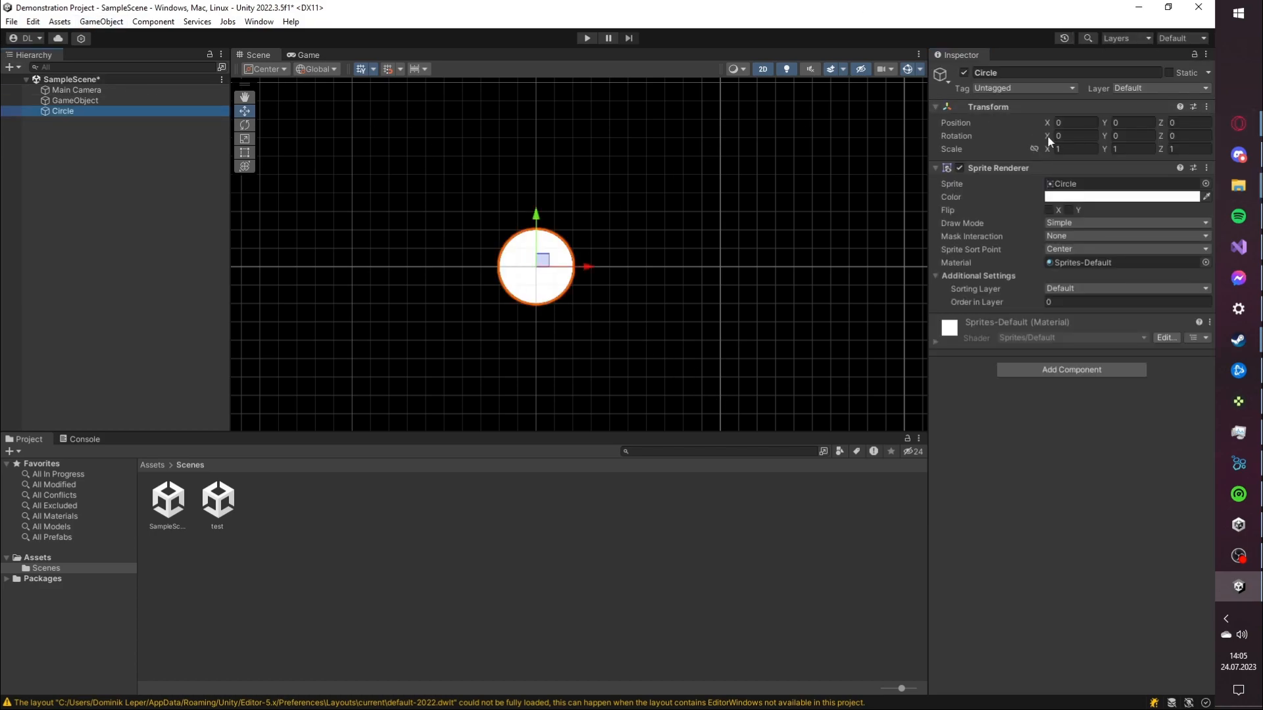
click(1075, 149)
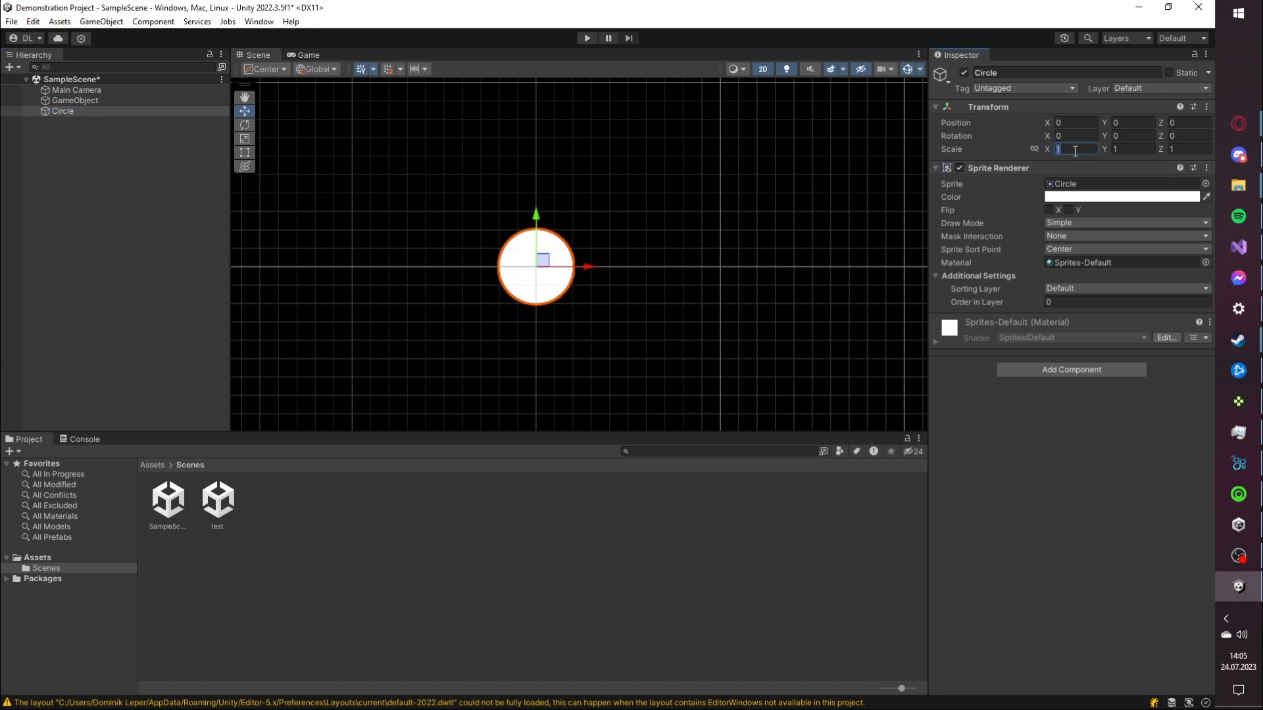
text(2e)
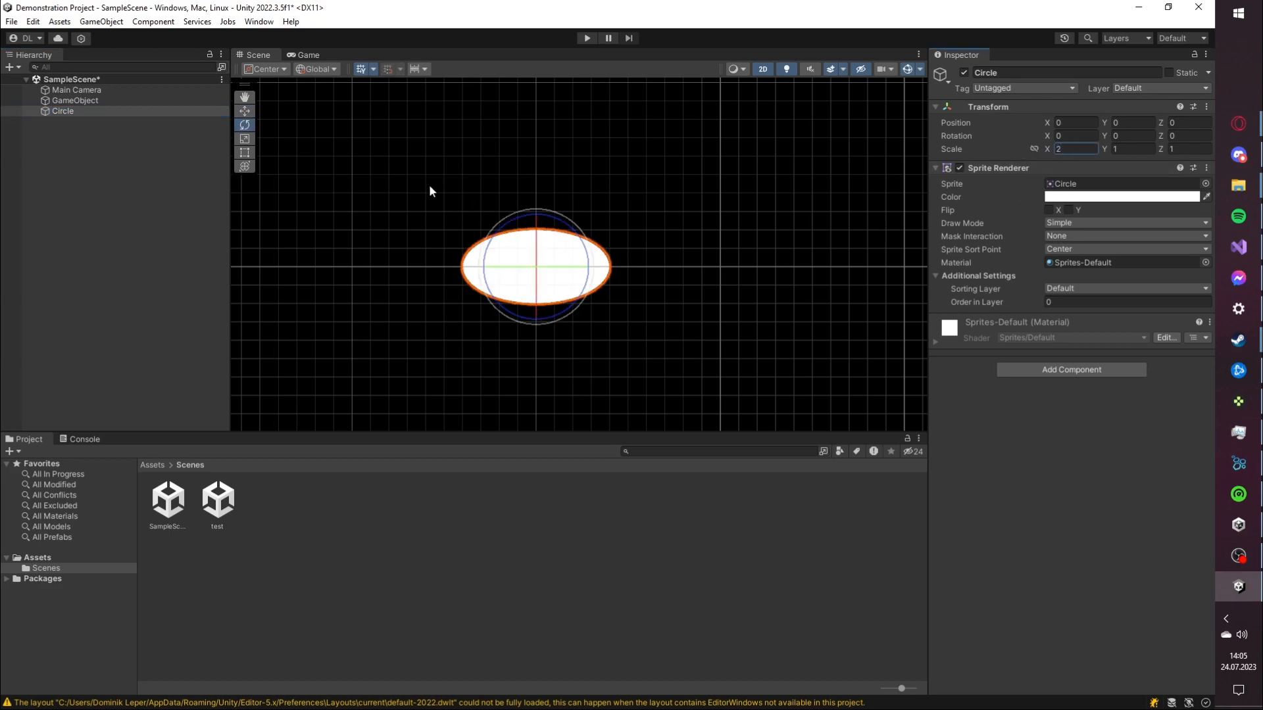
Rotate the stretched circle 90 degrees about Z with the Rotate tool and move it along X to 2.5.
text(we)
drag(566, 229, 461, 284)
drag(540, 286, 751, 260)
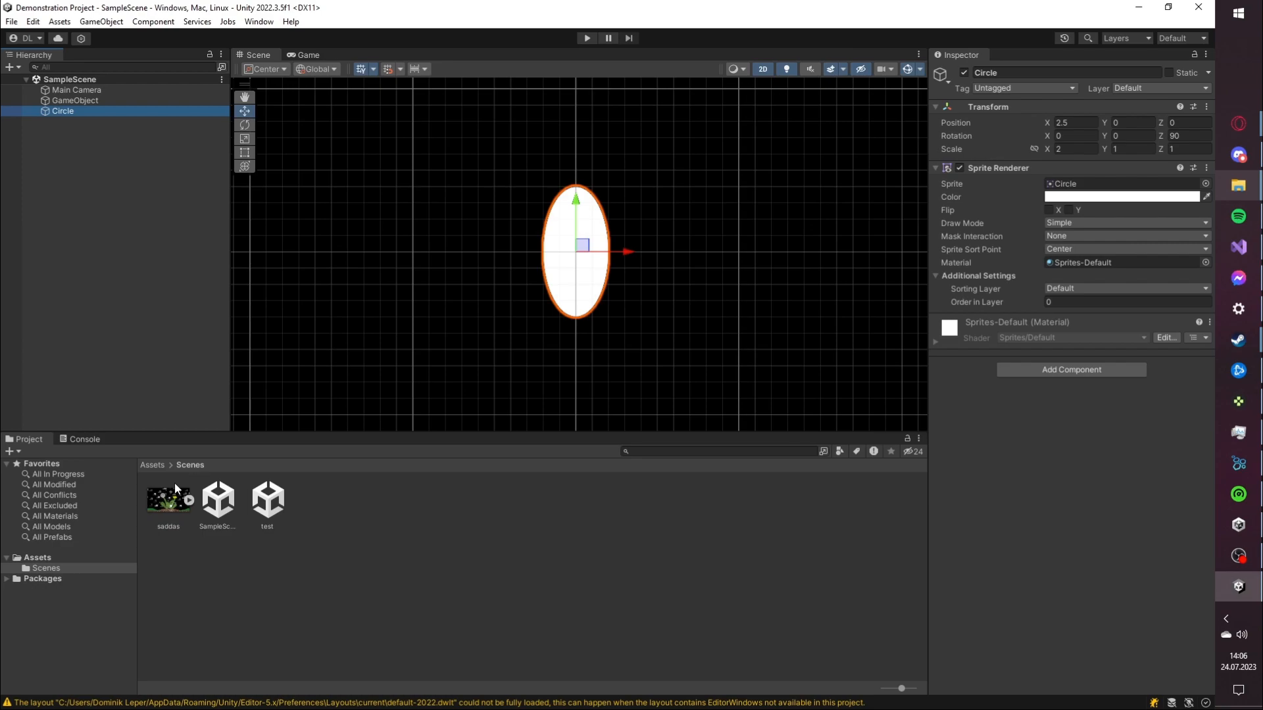
Assign the saddas image from the Scenes folder as the sprite of the Circle's Sprite Renderer.
drag(175, 482, 1062, 189)
scroll(755, 195, down, 8)
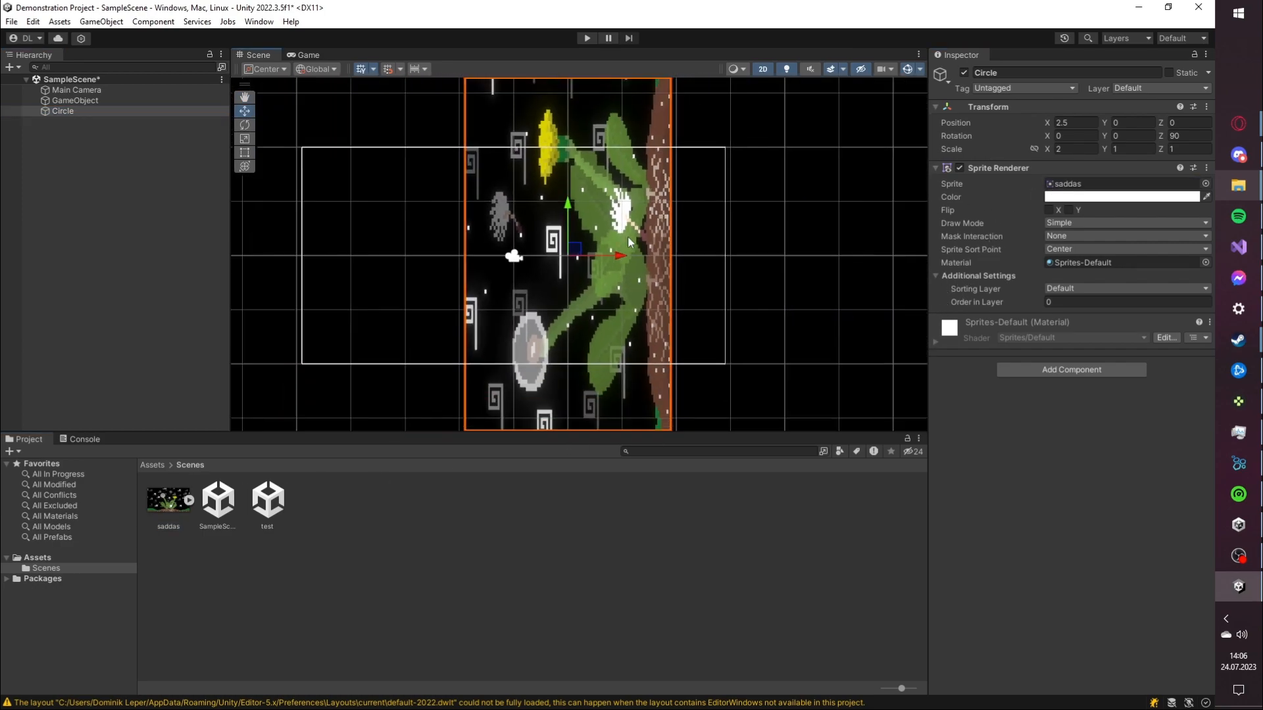
scroll(628, 242, down, 2)
Set the Circle's X scale to 1 and its Z rotation to 0.
click(1075, 149)
text(1)
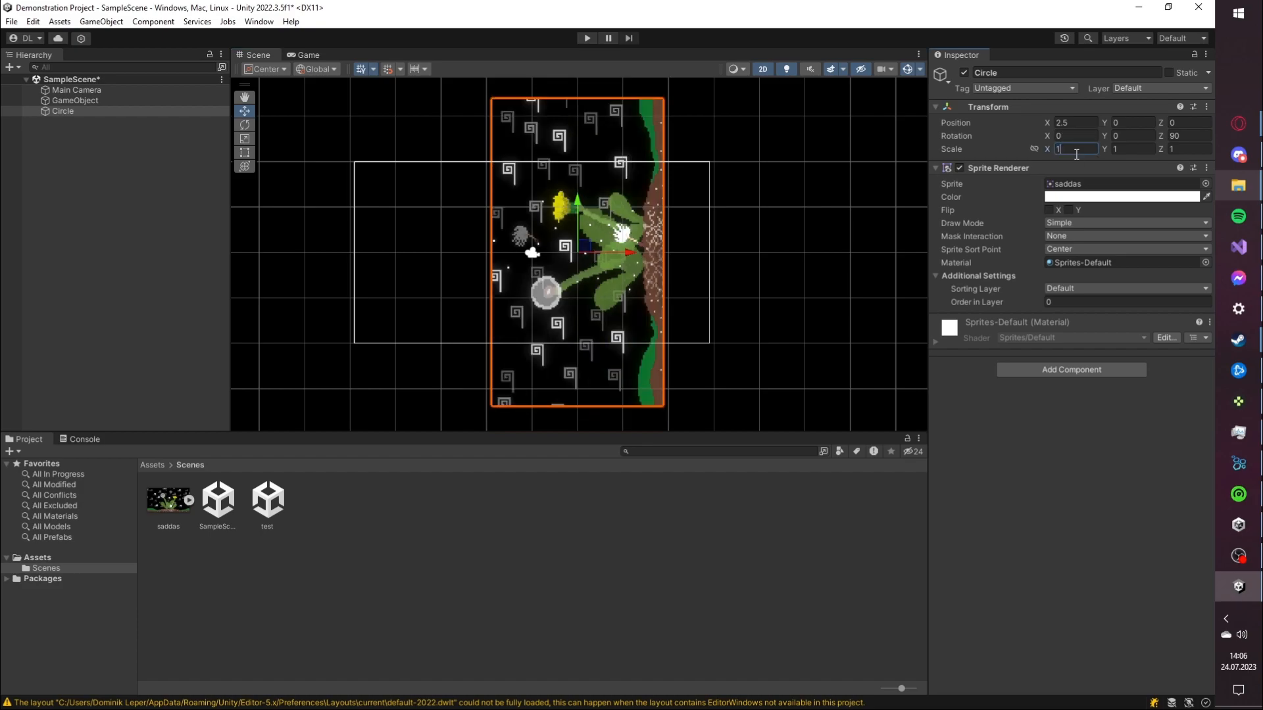
click(1186, 136)
text(0)
Examine the pixel detail of the saddas sprite up close in the Scene view.
scroll(732, 247, up, 2)
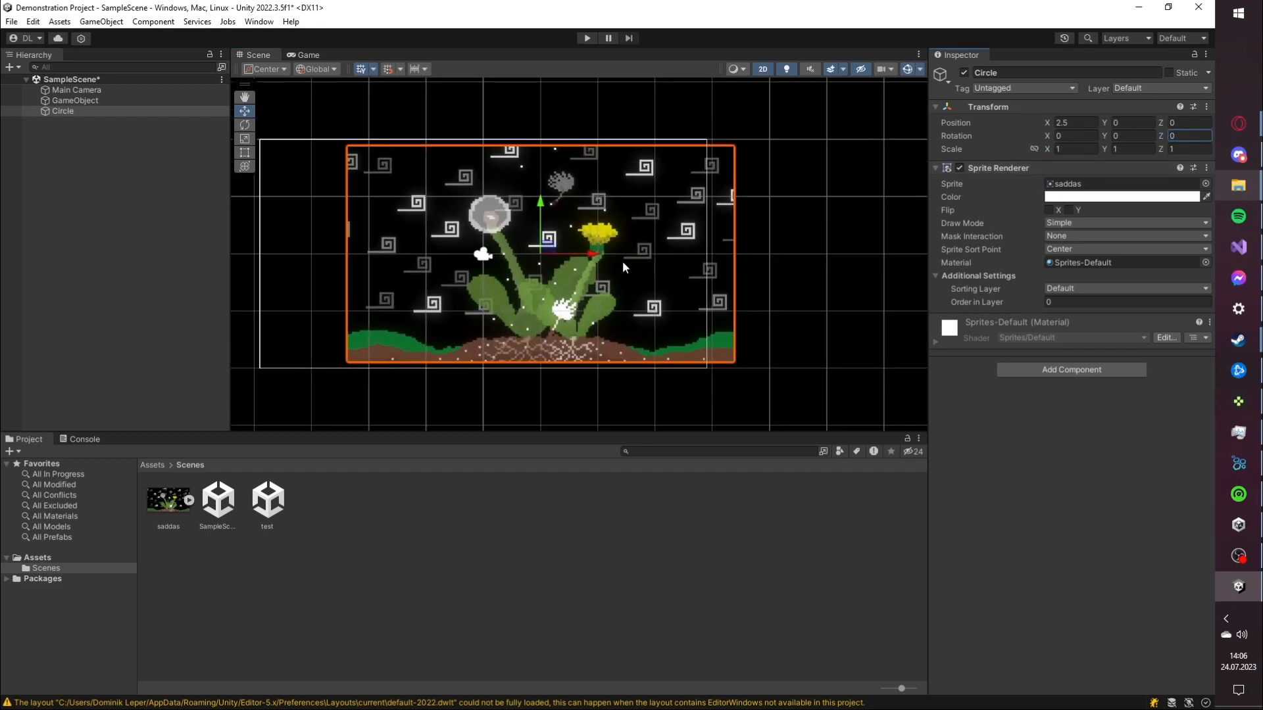
scroll(525, 255, up, 2)
scroll(626, 239, up, 3)
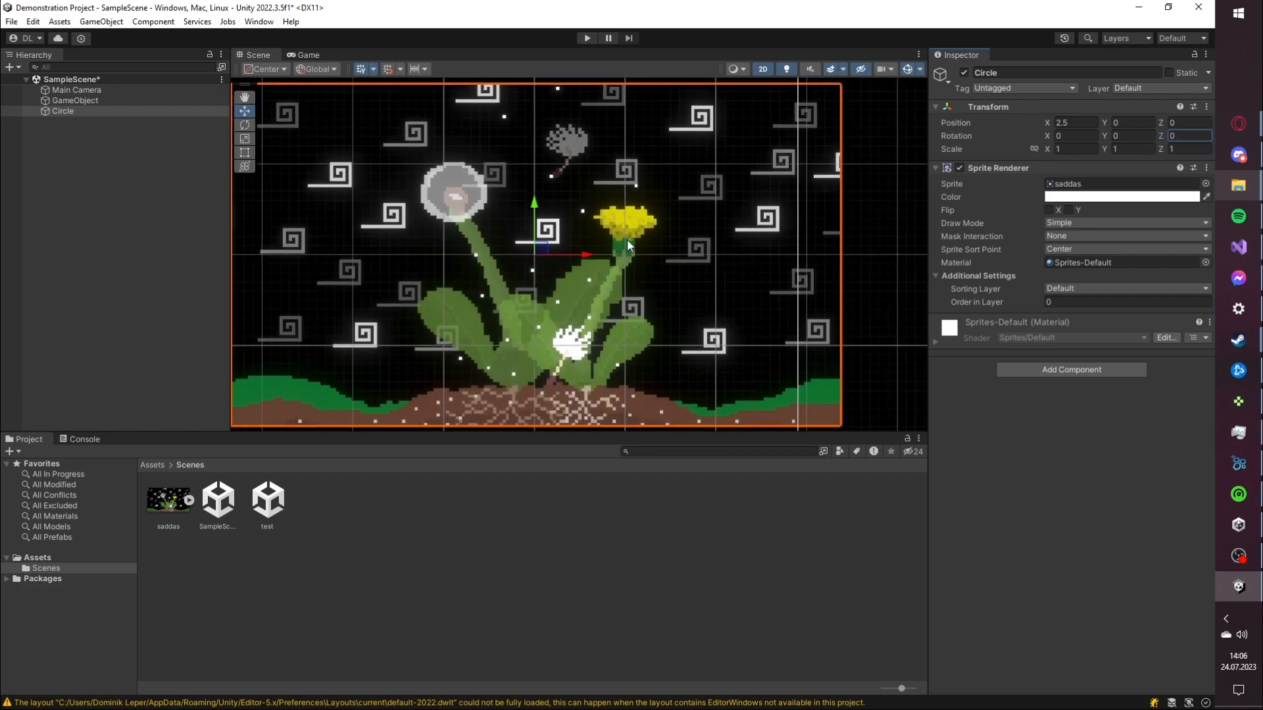
scroll(605, 223, up, 6)
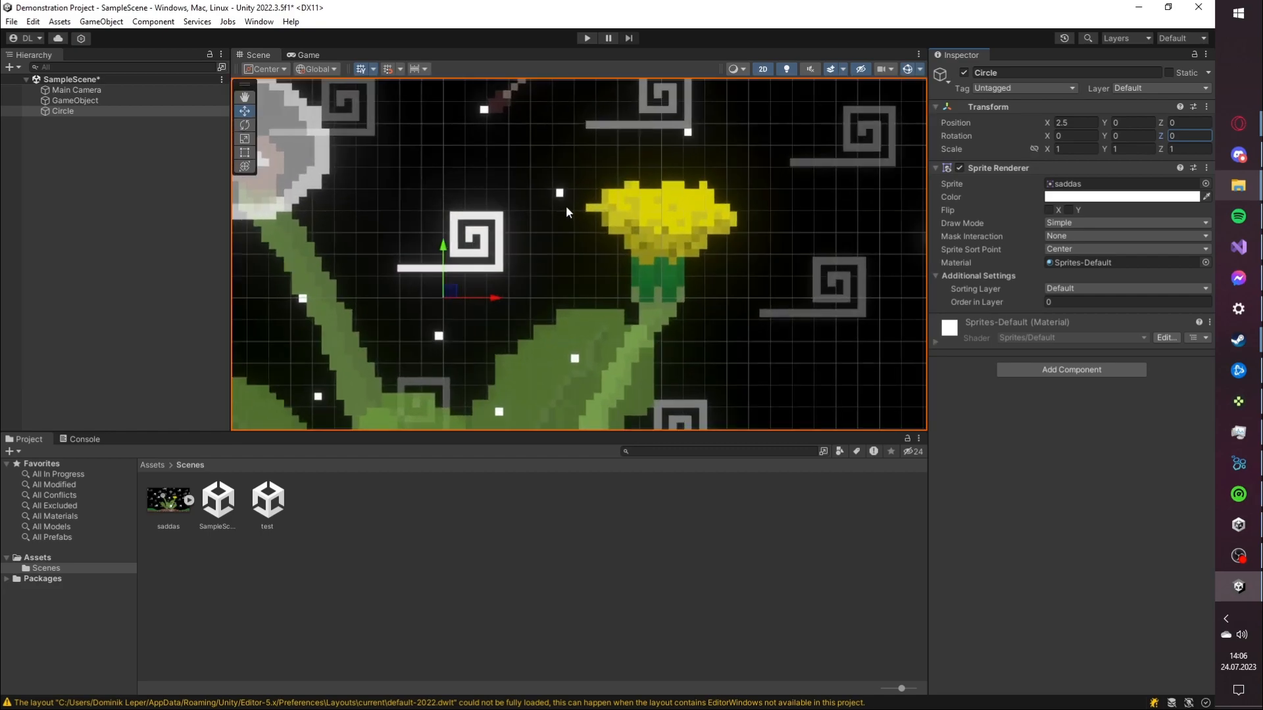
scroll(600, 217, down, 12)
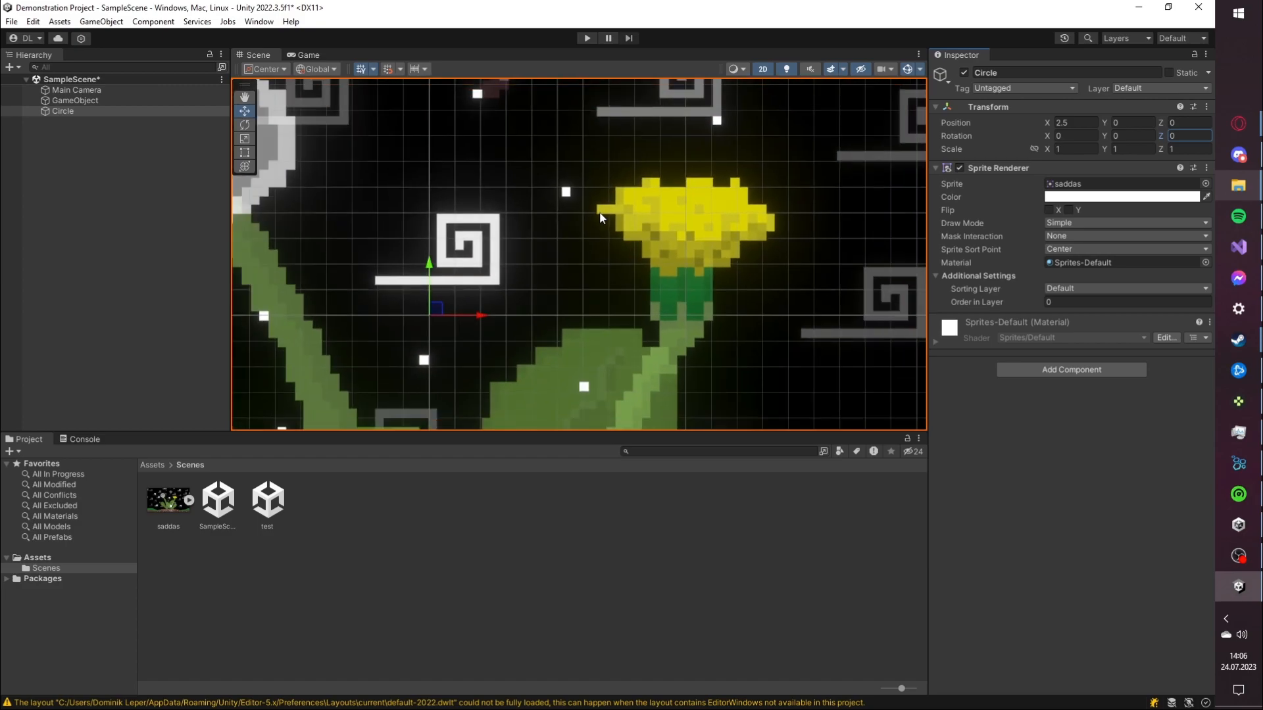
scroll(549, 282, down, 3)
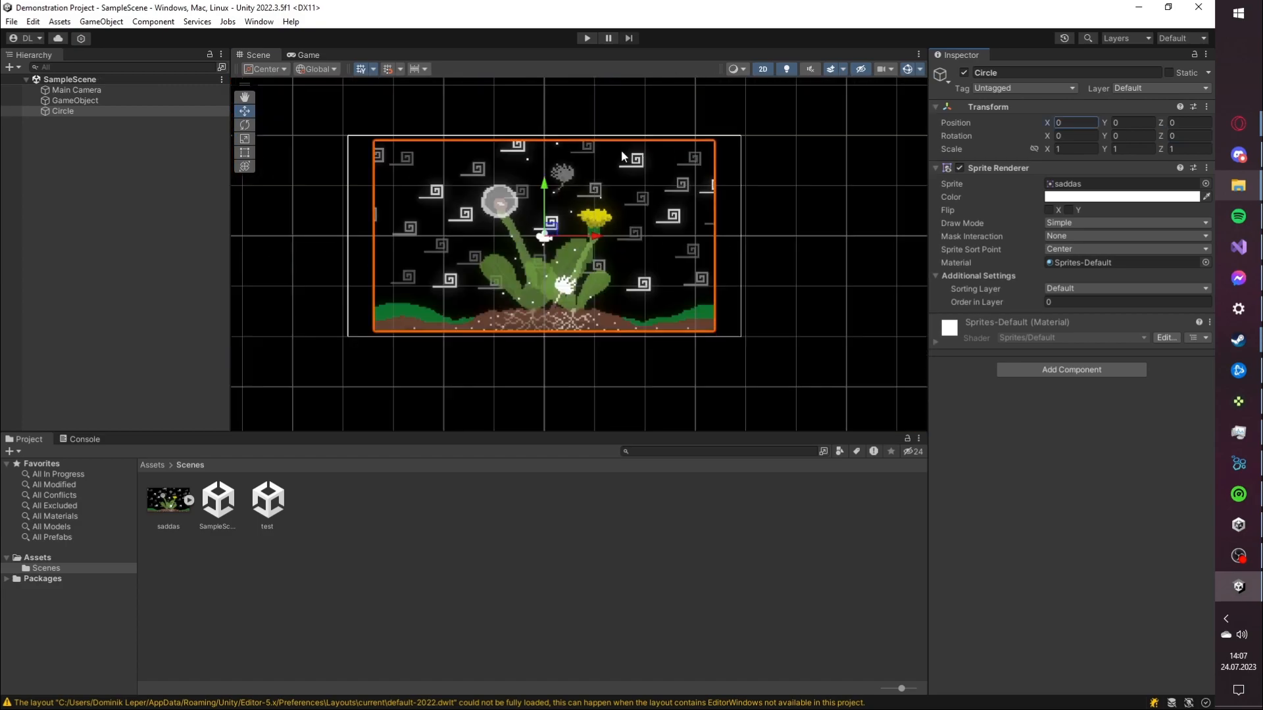
Select the Main Camera and run the scene in Play mode.
click(125, 90)
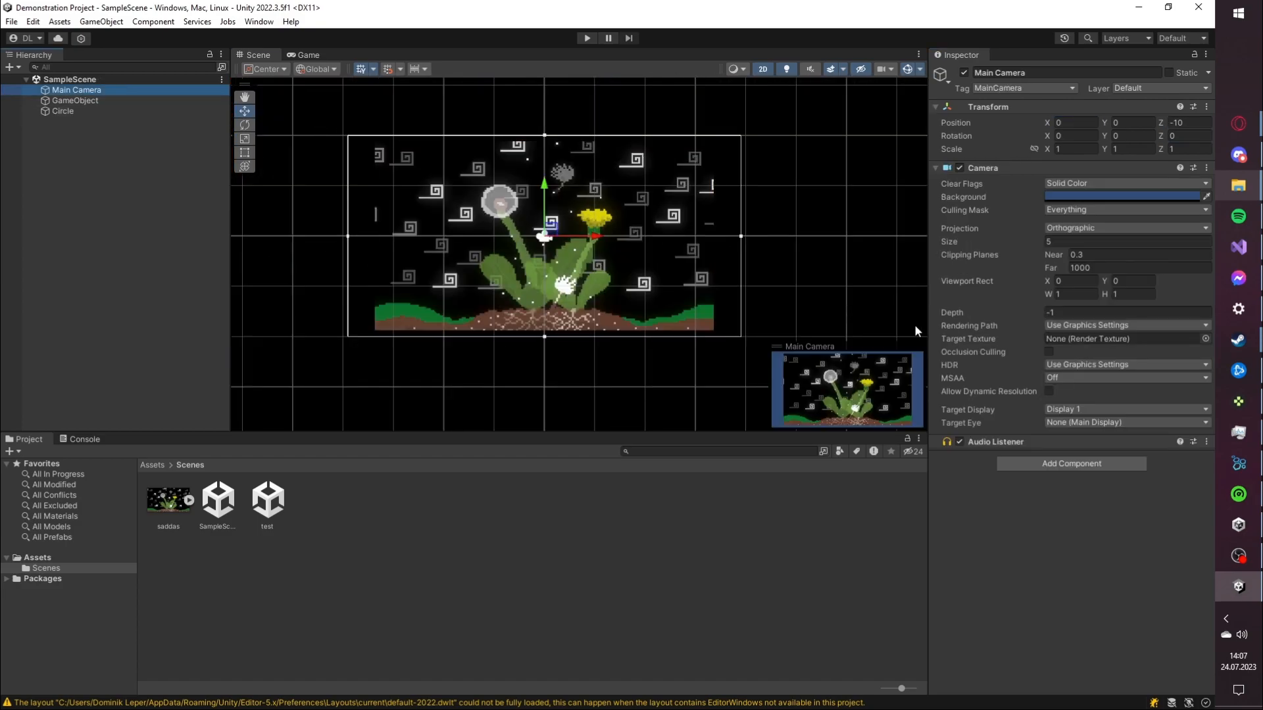
click(587, 38)
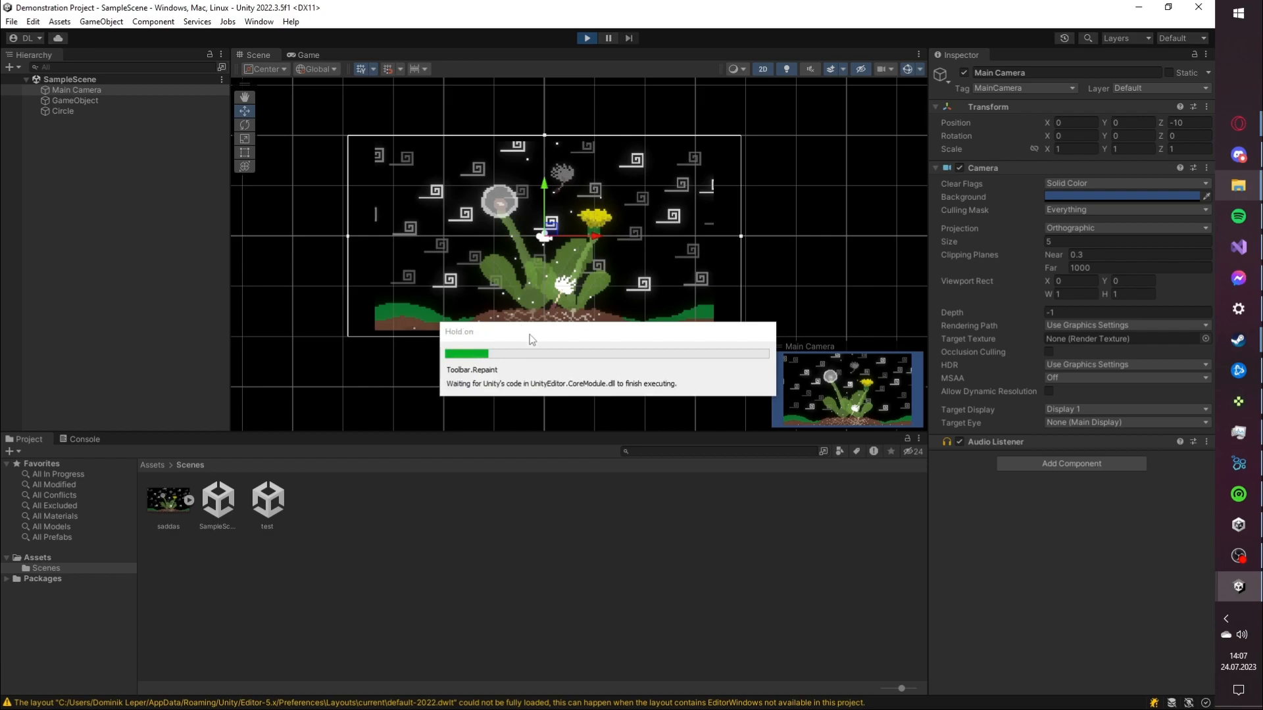
Dock the Game view beside the Inspector and shift the Main Camera in the positive X direction.
click(265, 53)
drag(296, 56, 1013, 54)
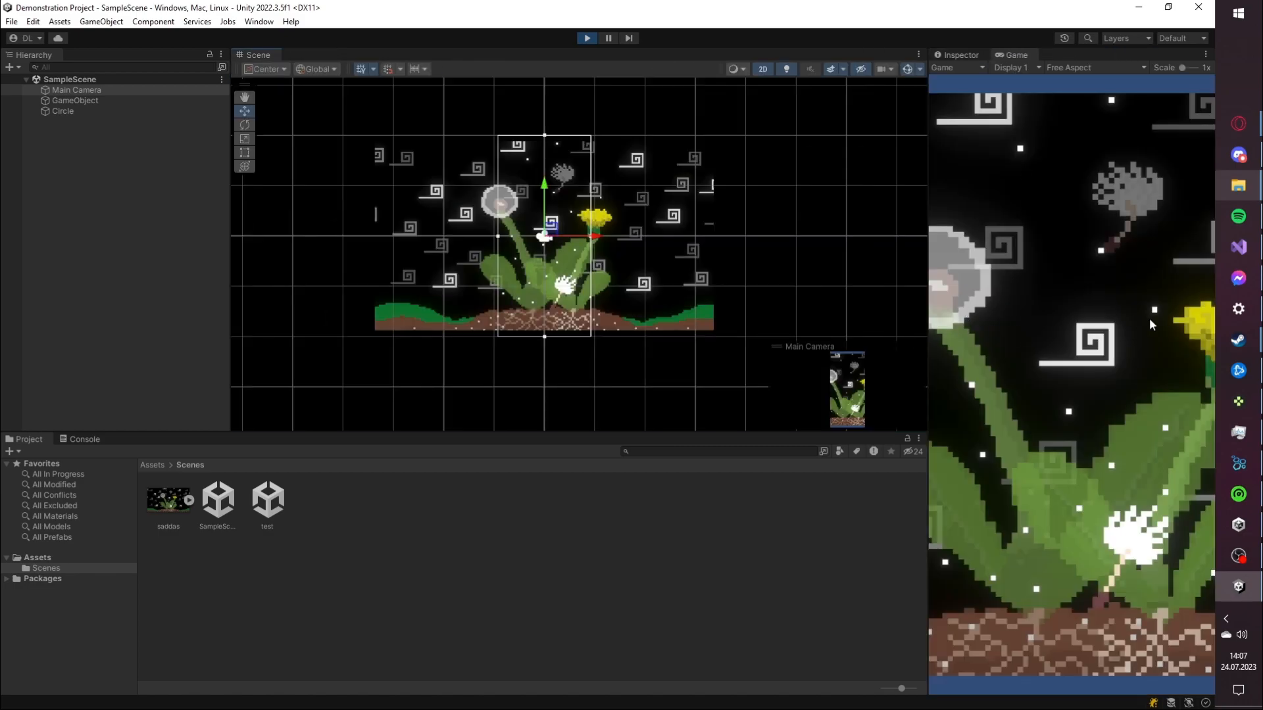
drag(585, 243, 693, 249)
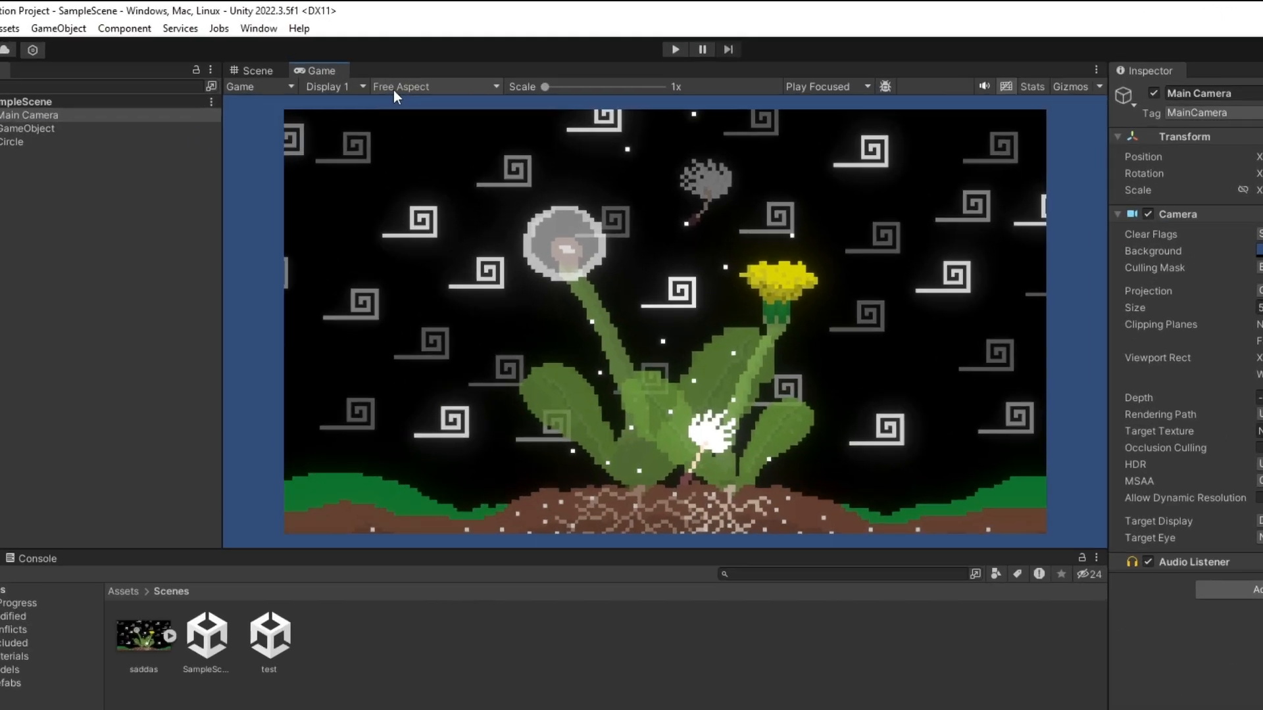
Set the Game view's aspect ratio to 16:9 Aspect and return to the Scene view.
click(393, 89)
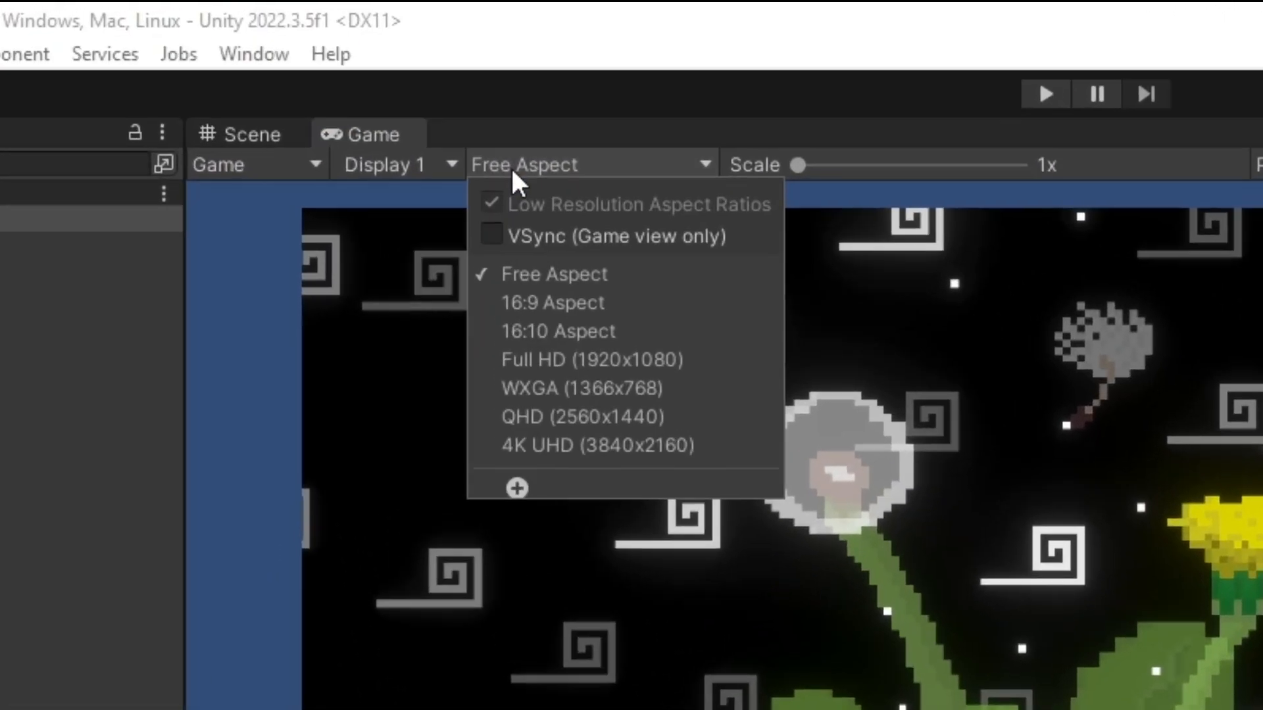
click(535, 303)
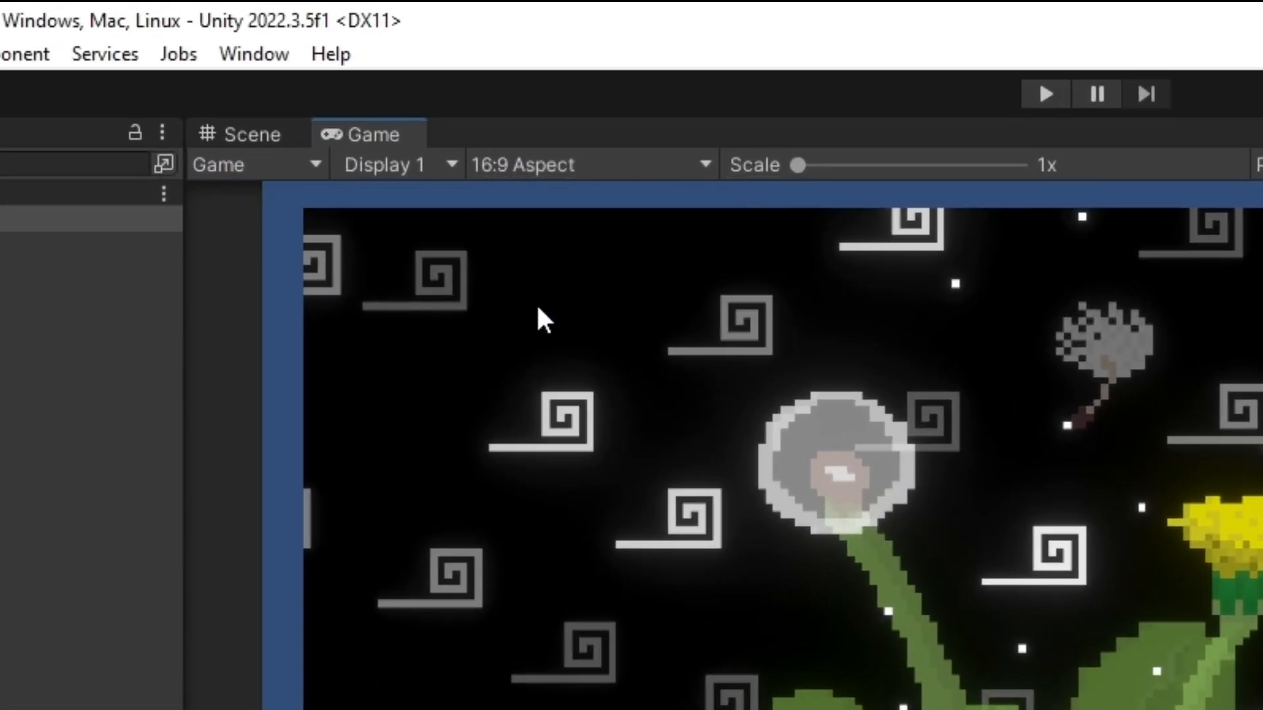
click(516, 168)
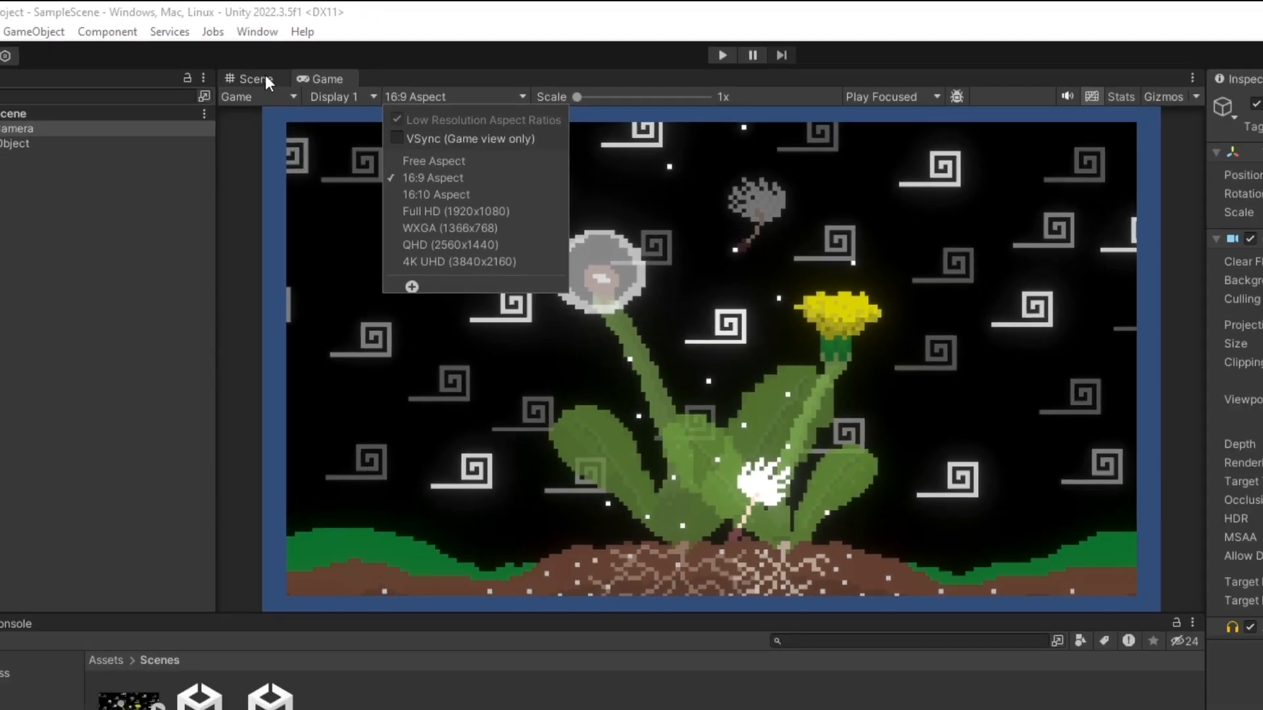
click(289, 132)
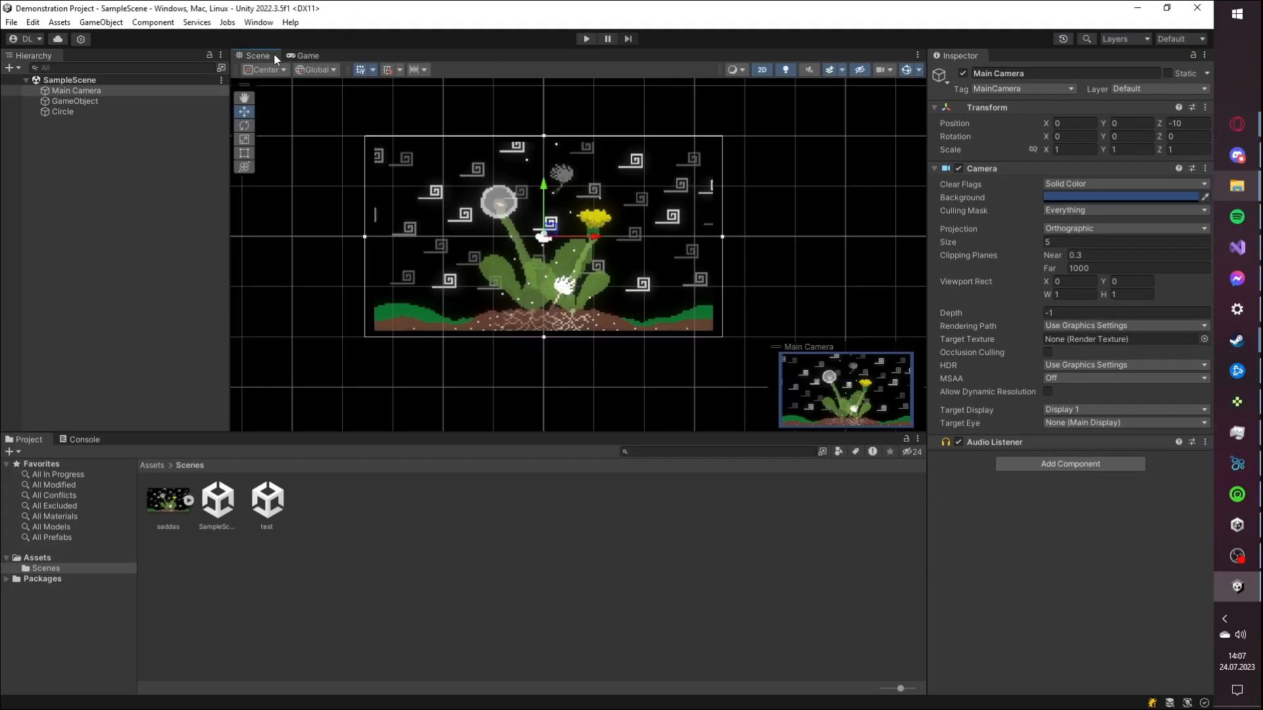
Dock the Game view beside the Inspector, move it back next to the Scene view and show the scene again.
drag(310, 55, 1052, 57)
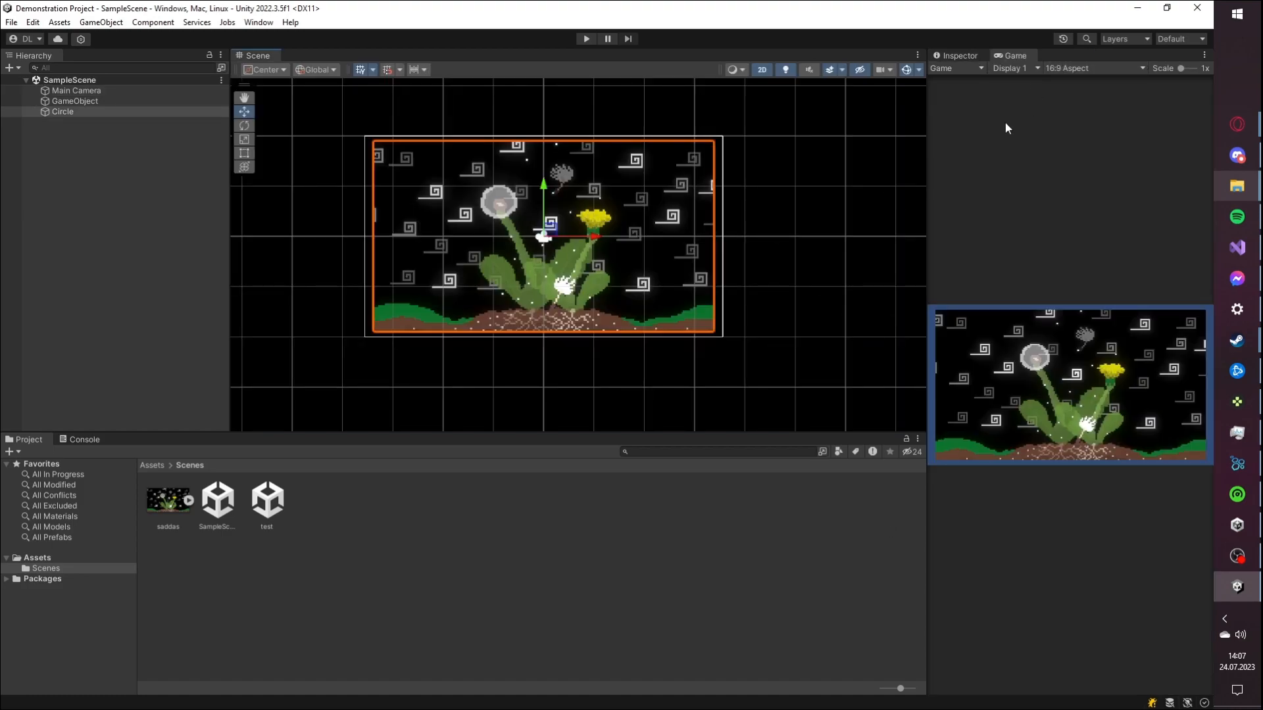
drag(1016, 60, 349, 68)
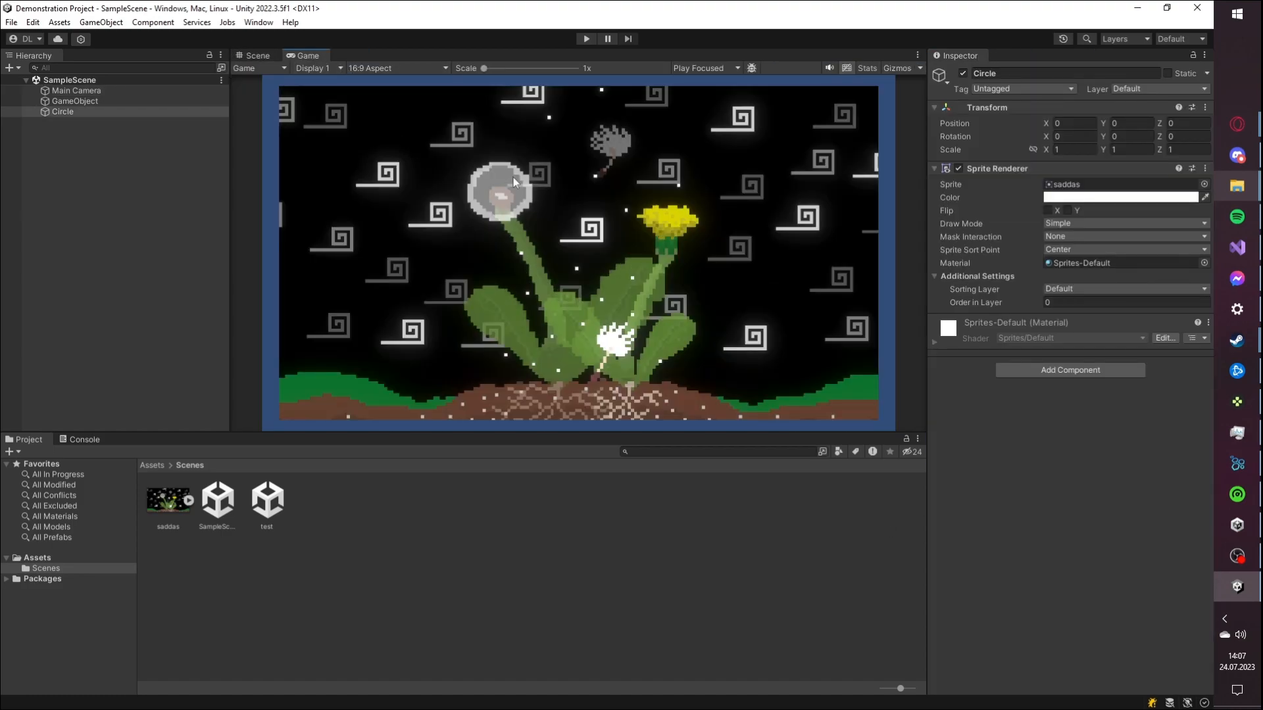
click(258, 56)
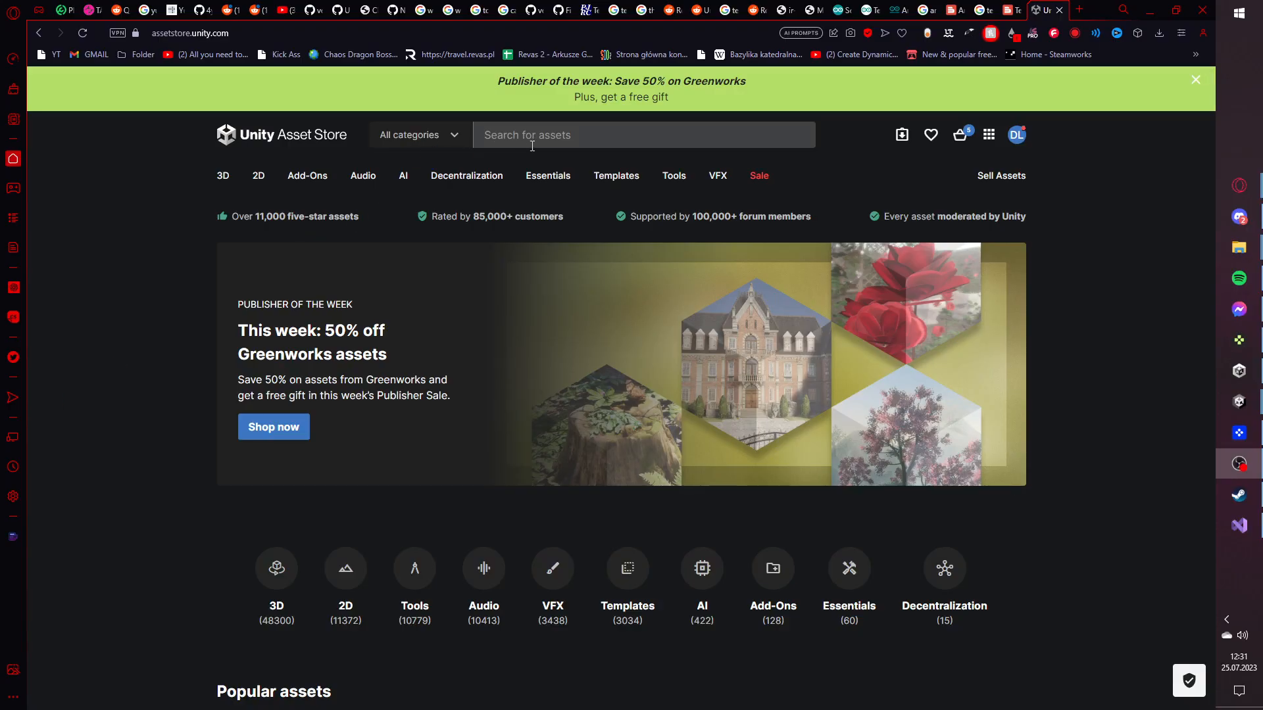
Search the Unity Asset Store in the browser for "colored headers".
click(532, 144)
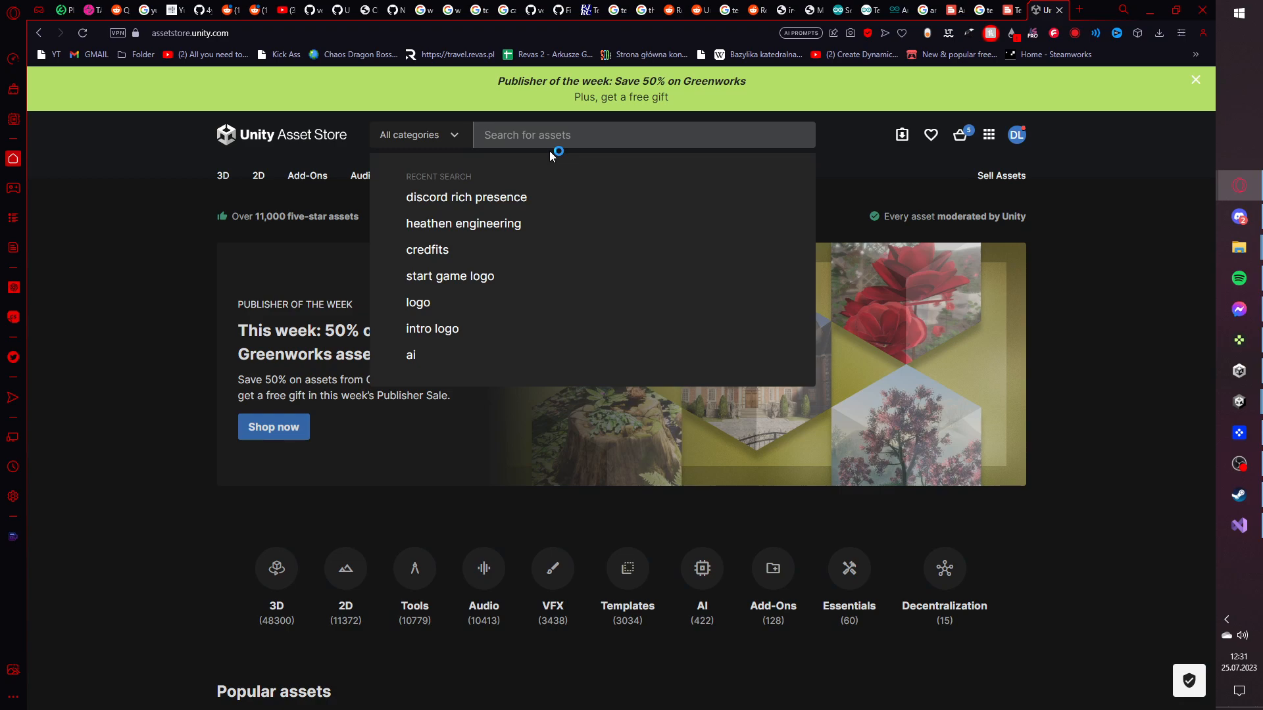
text(colored hjhea)
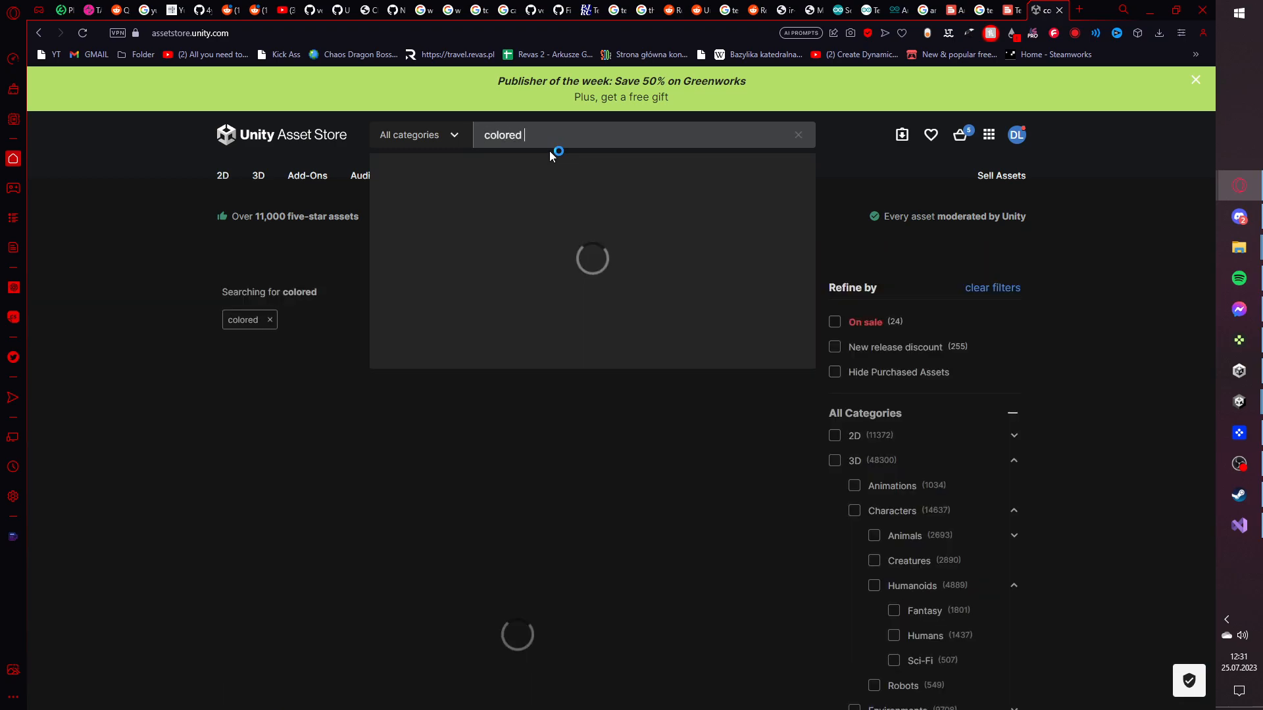
key(BackSpace)
key(BackSpace)
key(BackSpace)
key(BackSpace)
key(BackSpace)
text(headers)
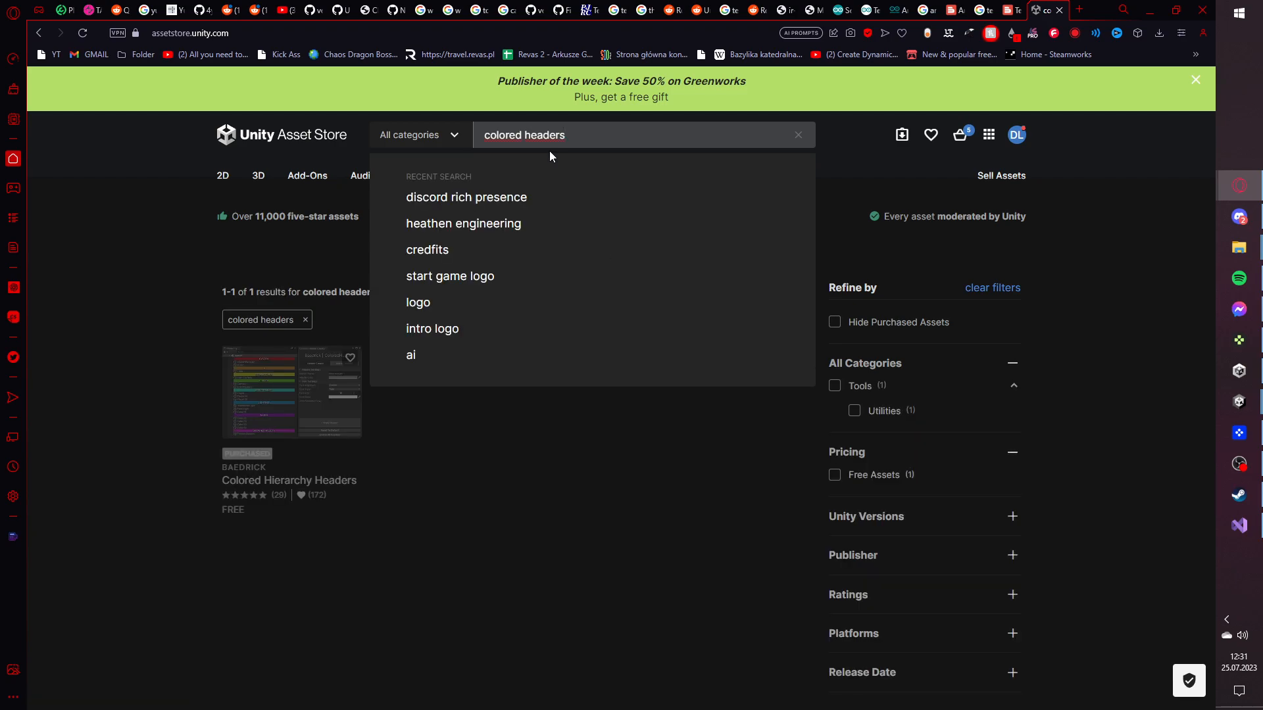
View the details and price of the Colored Hierarchy Headers asset and close its preview.
click(279, 429)
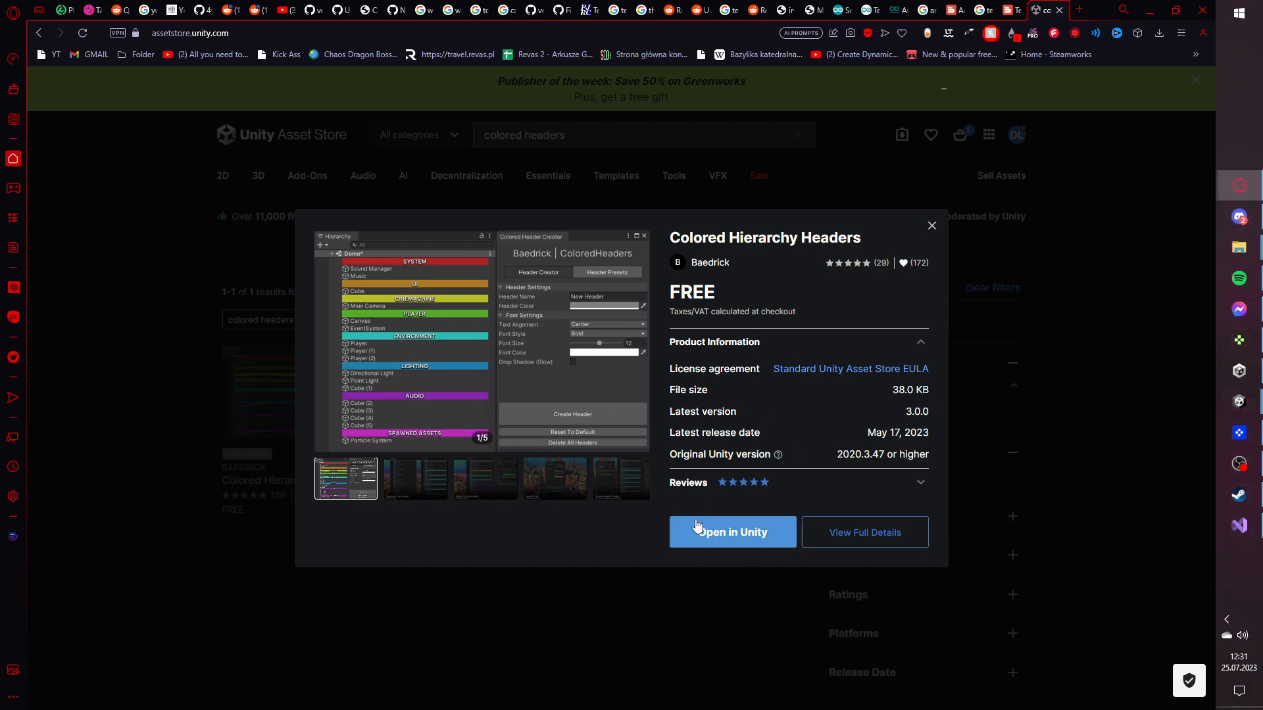
drag(719, 294, 661, 289)
click(764, 295)
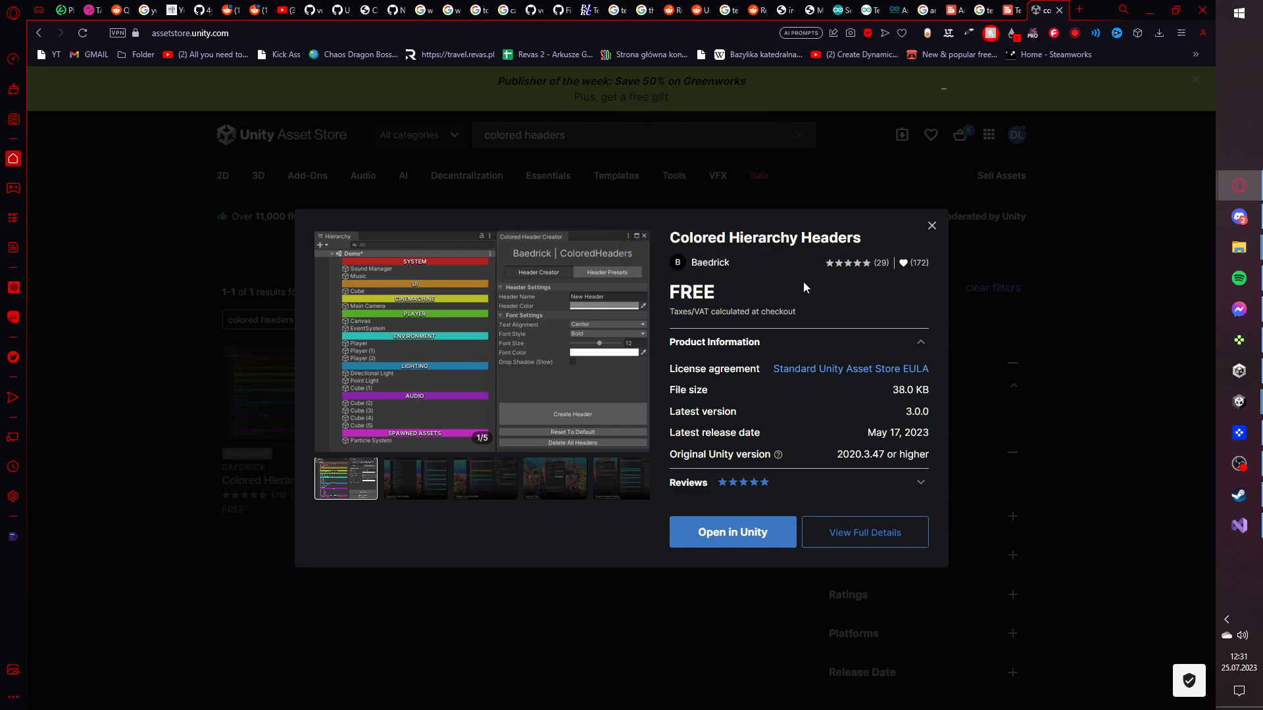
click(930, 226)
Search the asset store for "player prefs editor".
click(662, 142)
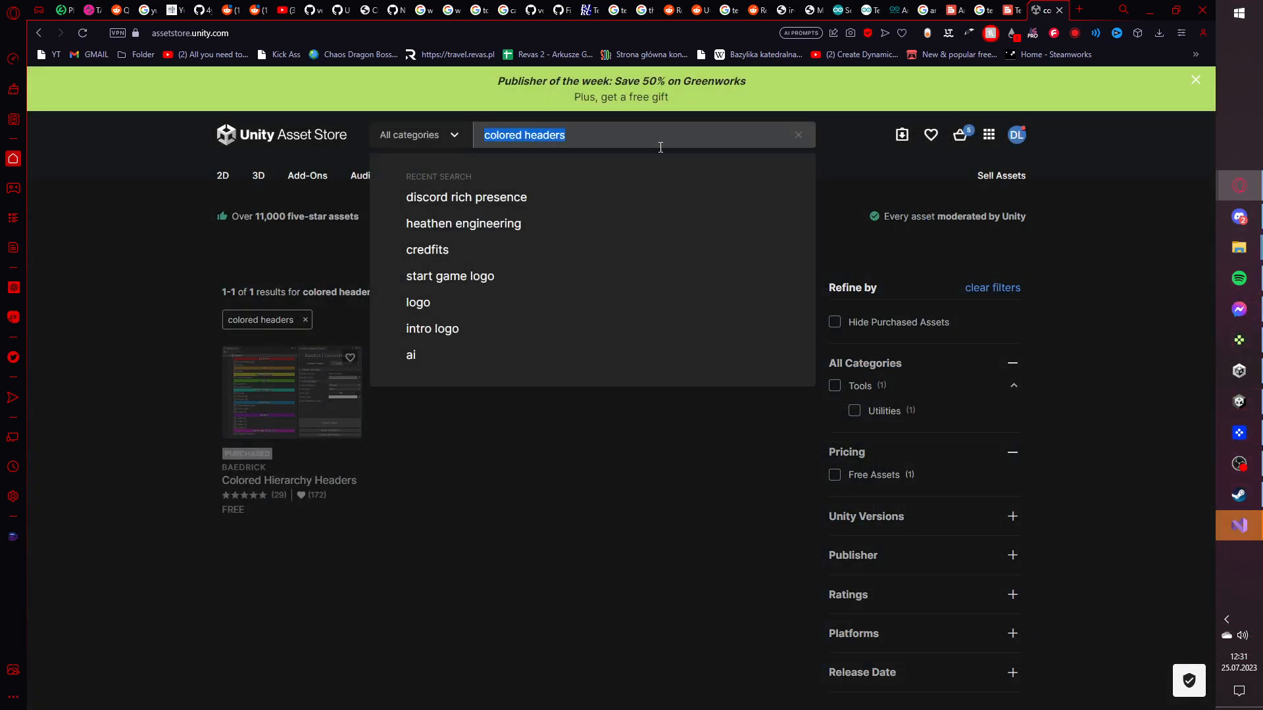
text(player)
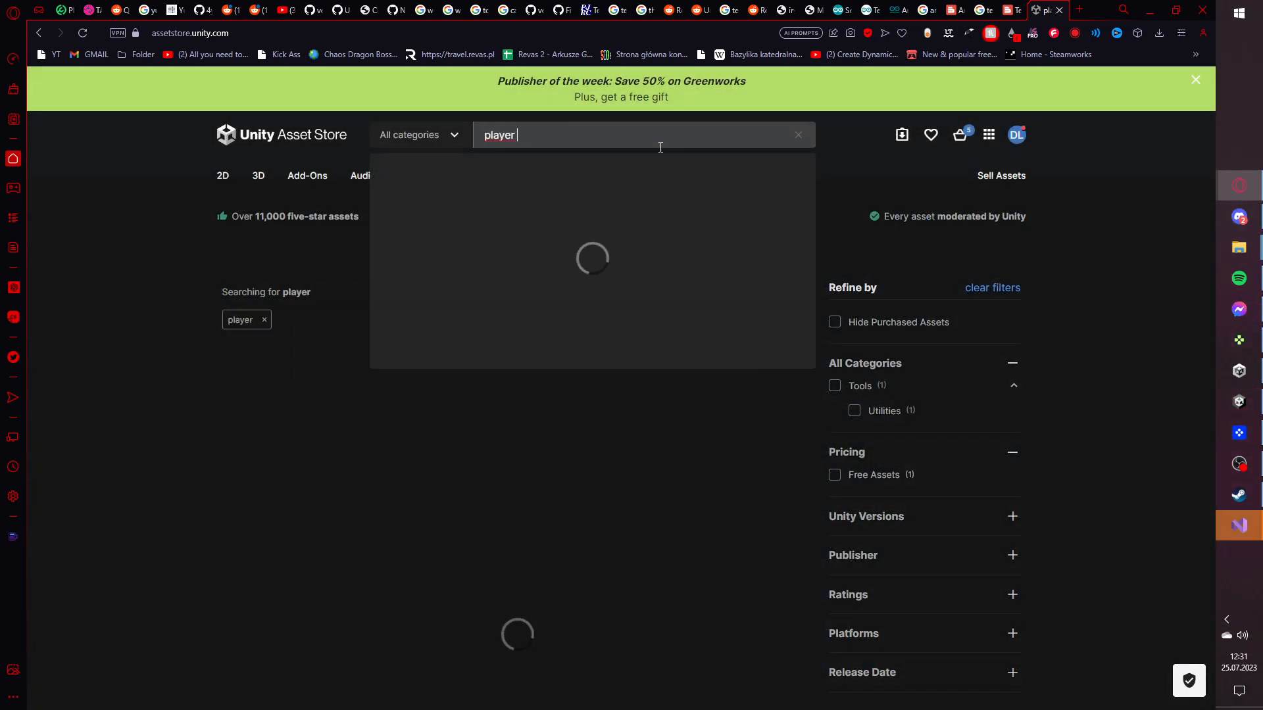
text( pred)
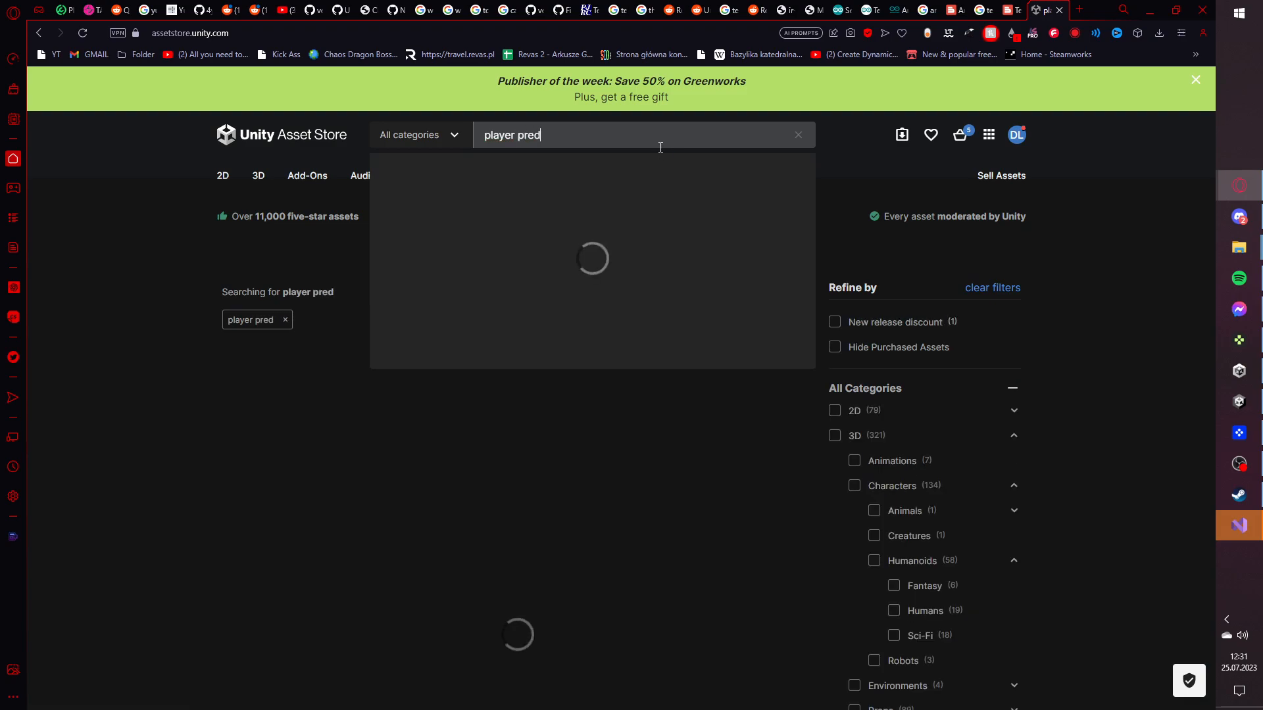
key(BackSpace)
text(fs editor)
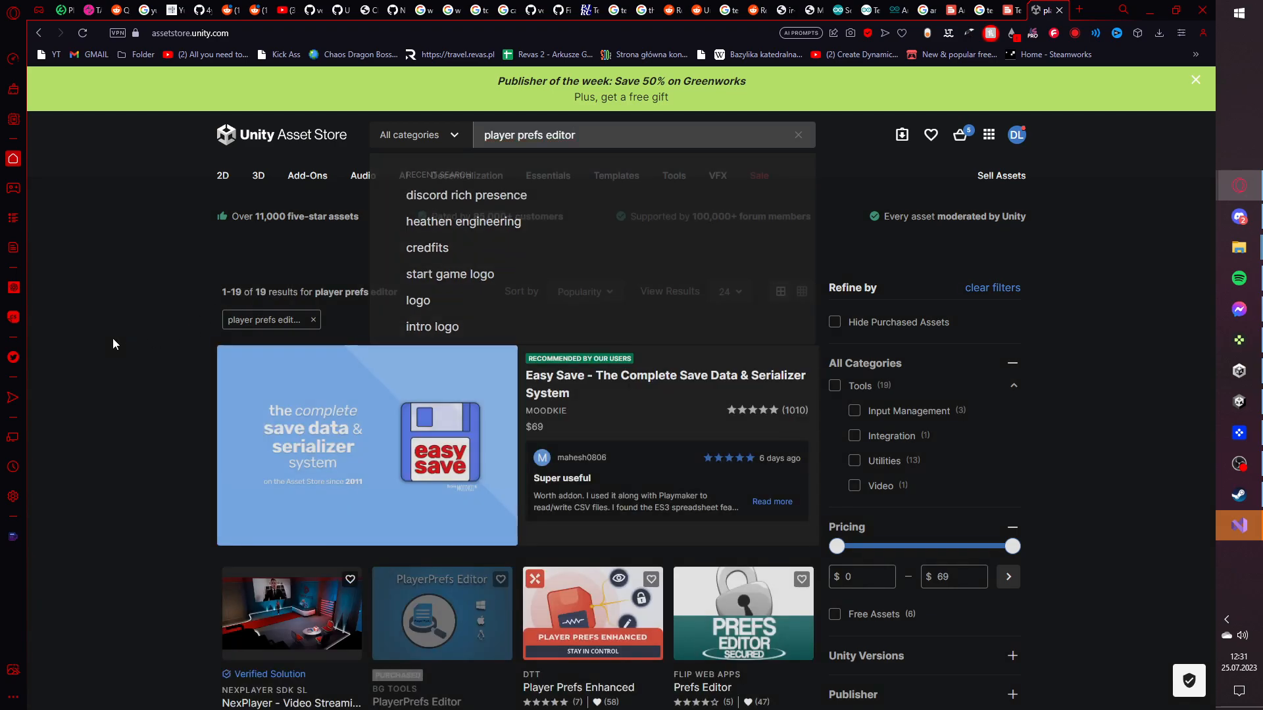
Open the product page of the PlayerPrefs Editor asset by BG Tools.
scroll(112, 338, down, 1)
scroll(112, 338, down, 2)
click(438, 432)
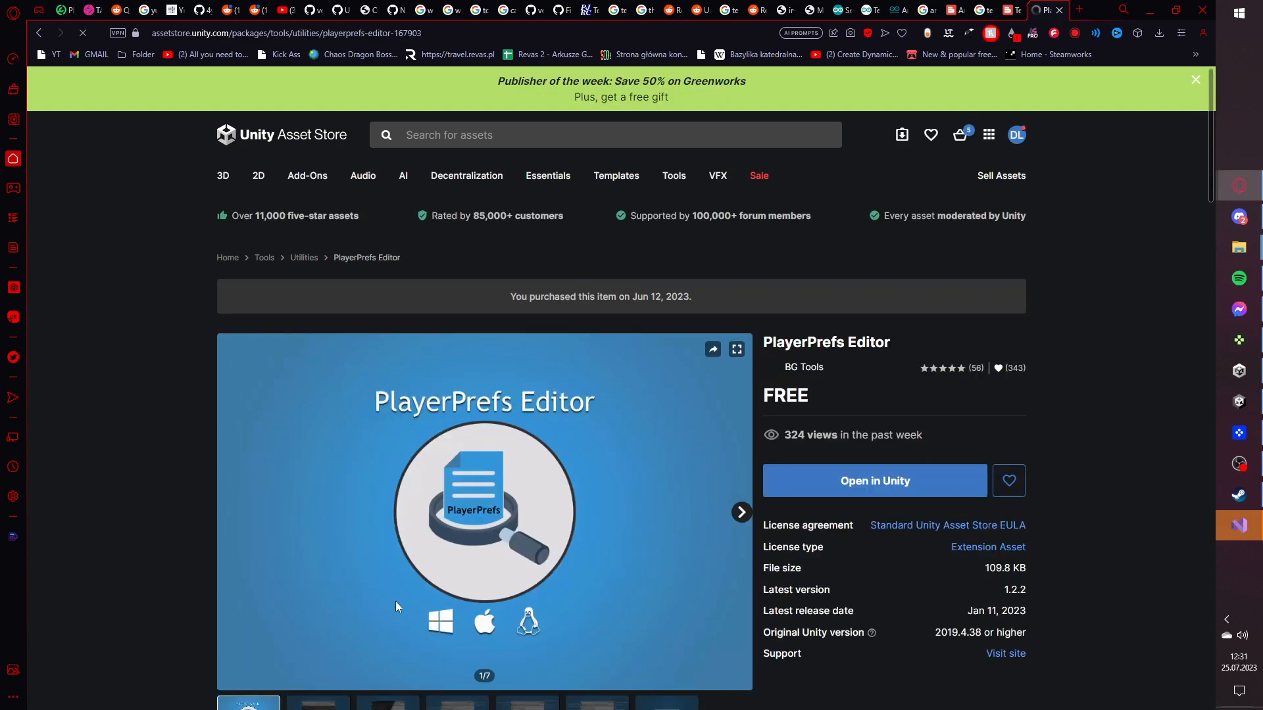
Review the PlayerPrefs Editor product page and choose to open the asset in Unity.
scroll(685, 456, down, 5)
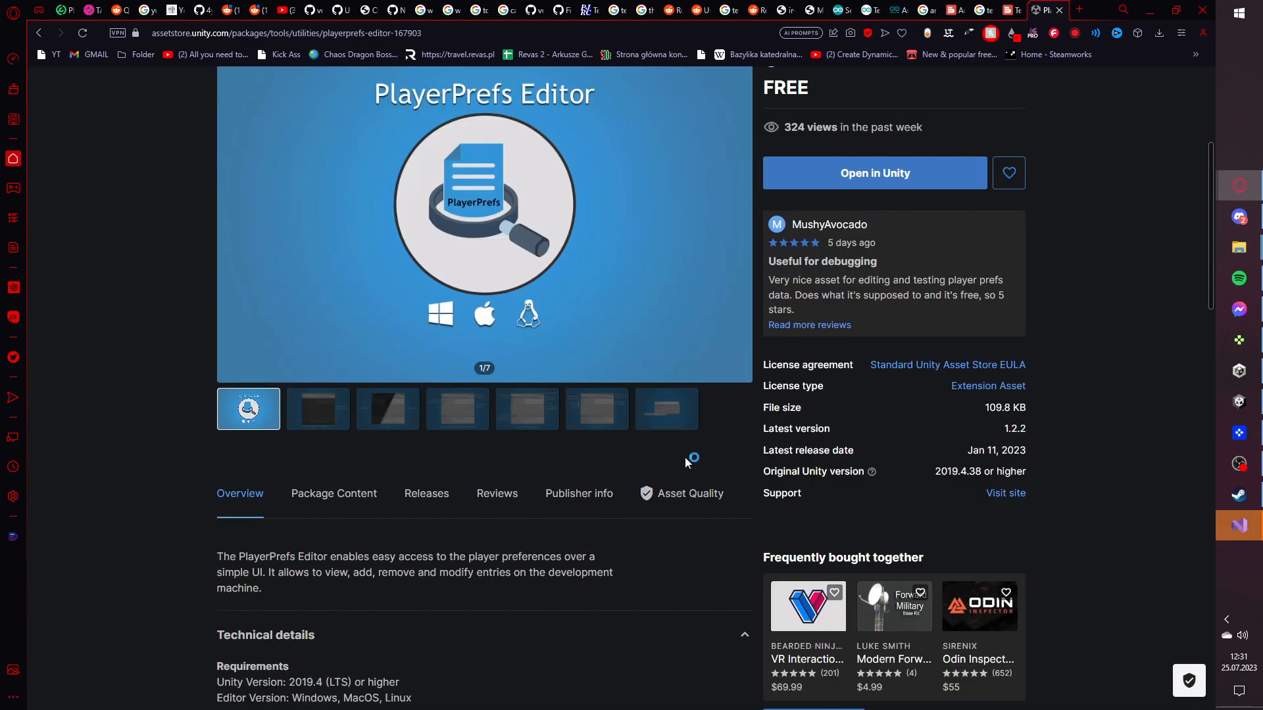
scroll(685, 456, up, 1)
click(827, 244)
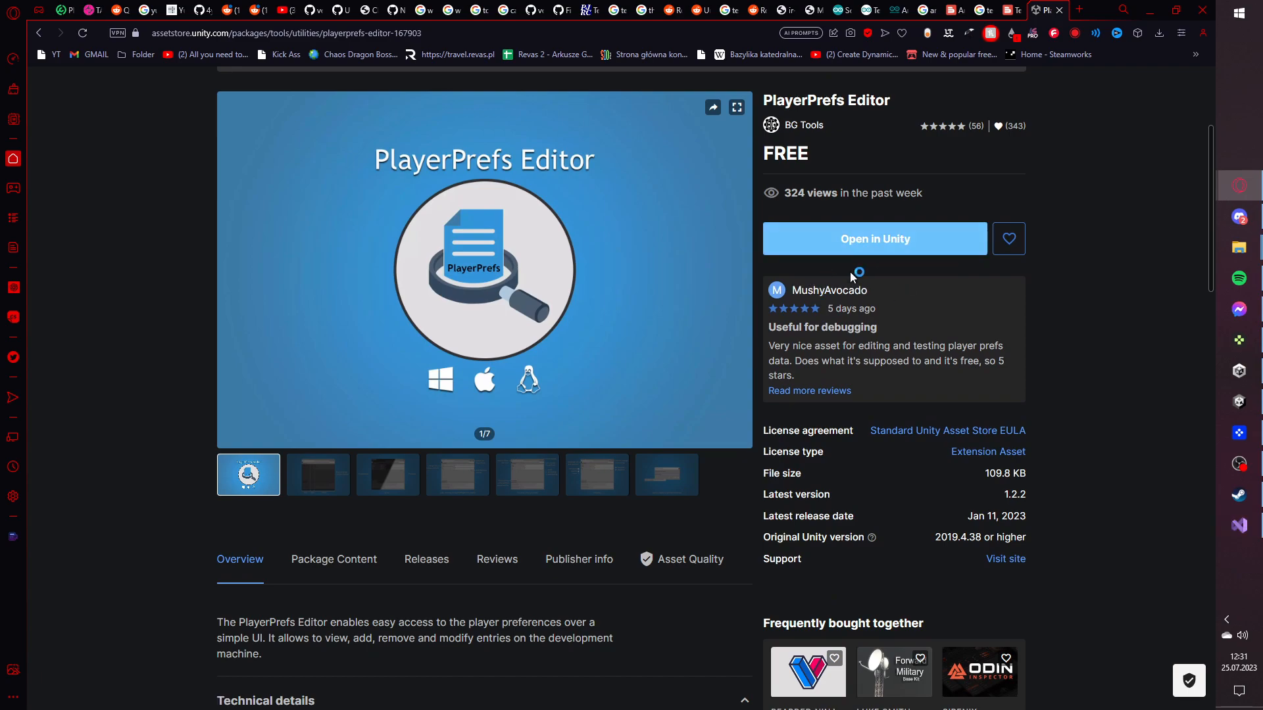
scroll(739, 342, up, 3)
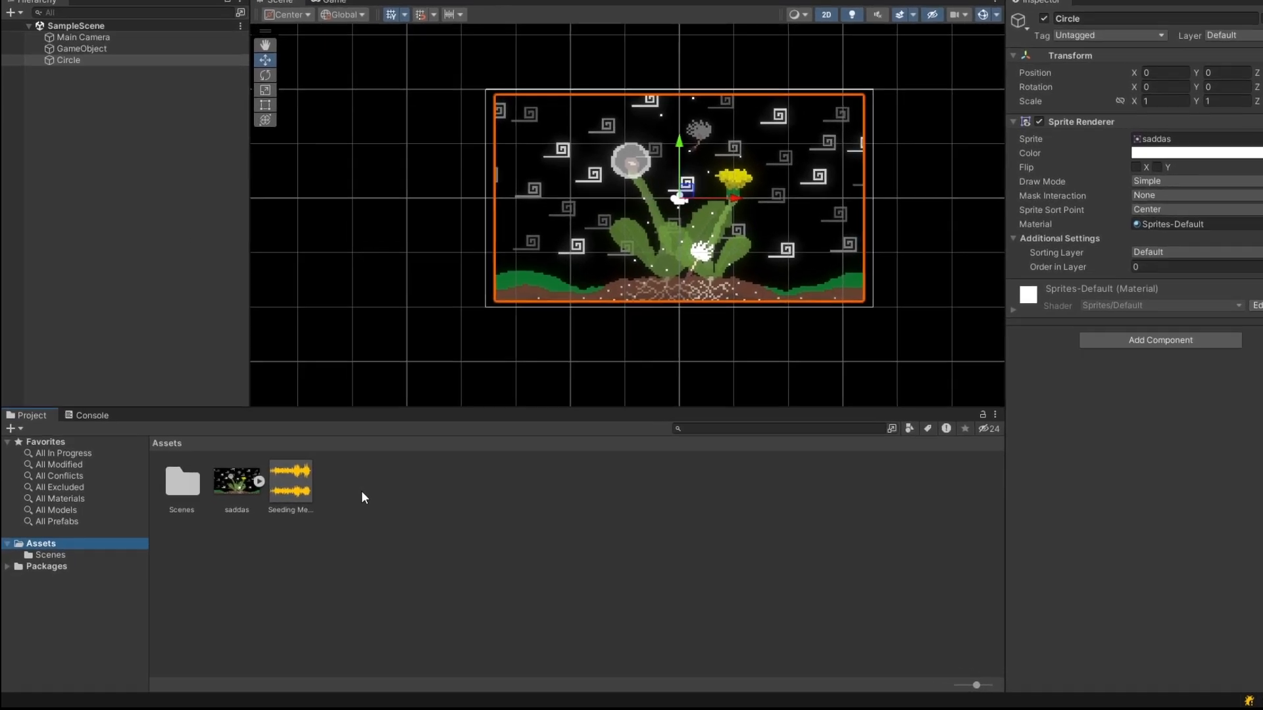
Create a folder named Scripts in the project's Assets folder.
right_click(332, 503)
mouse_move(519, 44)
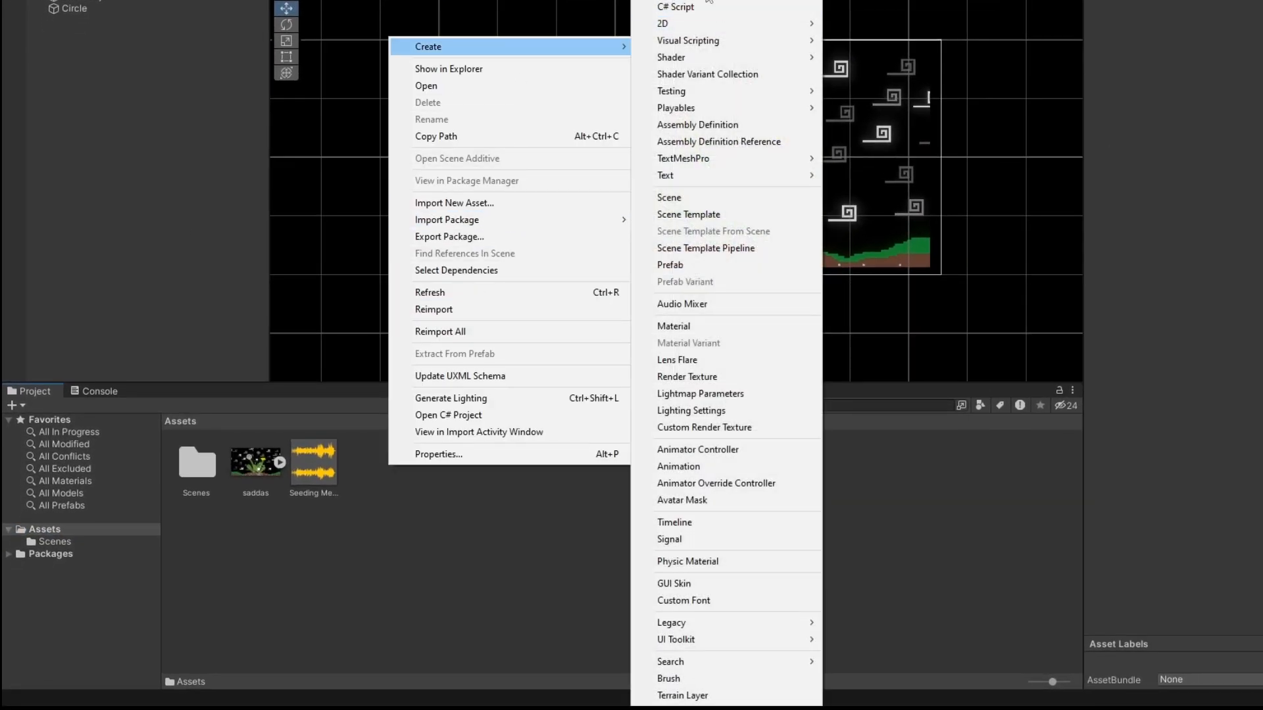
click(702, 3)
text(scripts)
key(Return)
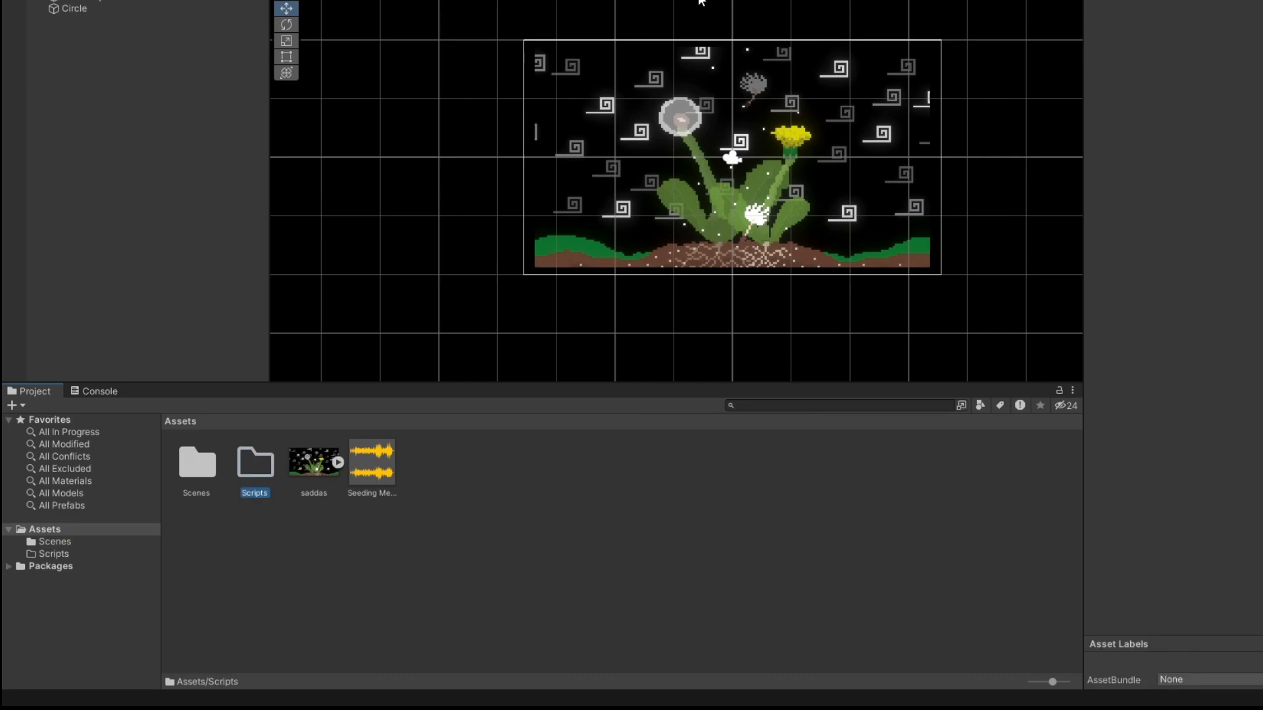
Create a folder named Audio in the Assets folder, next to Scripts.
right_click(429, 472)
mouse_move(578, 46)
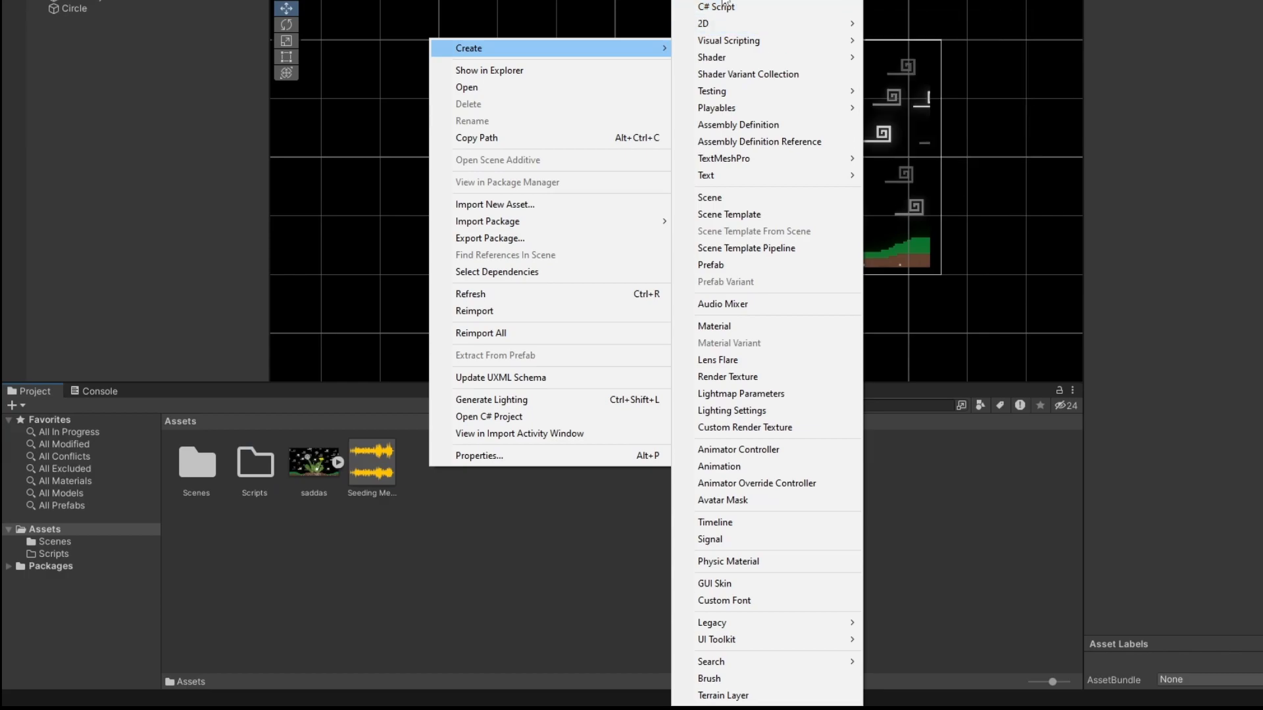
click(724, 2)
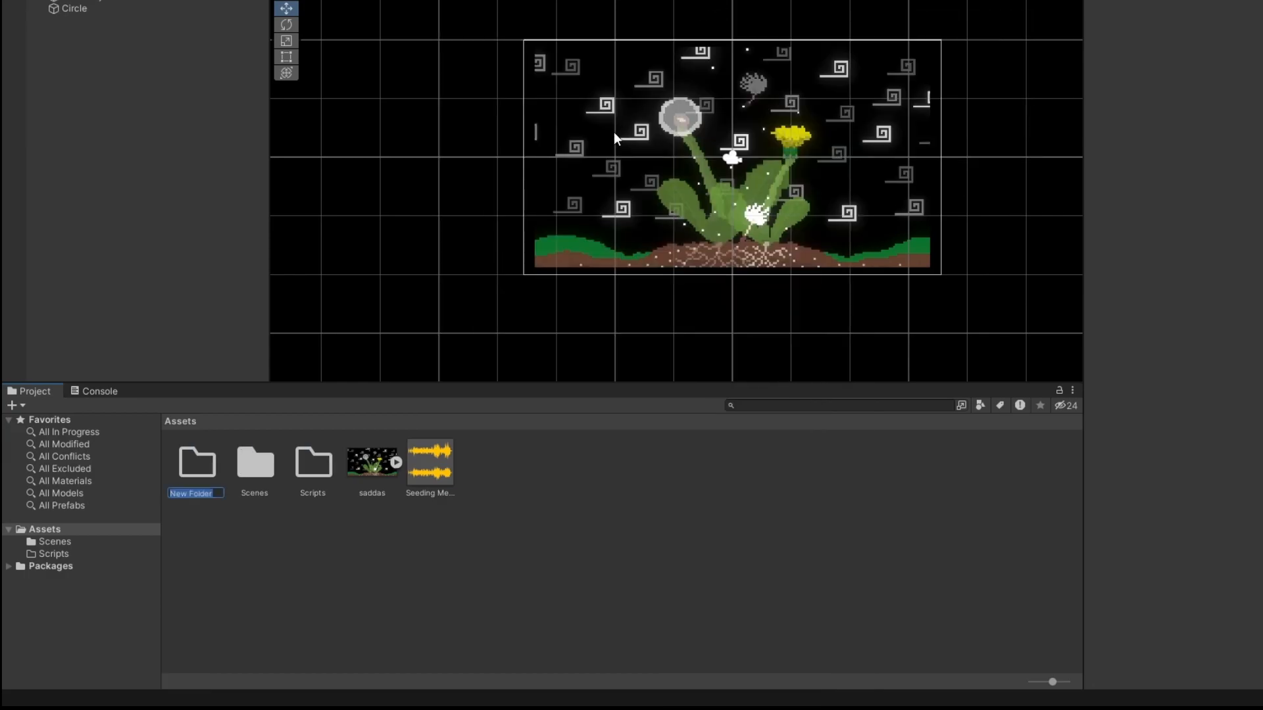
text(Music)
key(ctrl+a)
text(A)
key(Return)
Create a subfolder named Music inside the Audio folder.
double_click(197, 464)
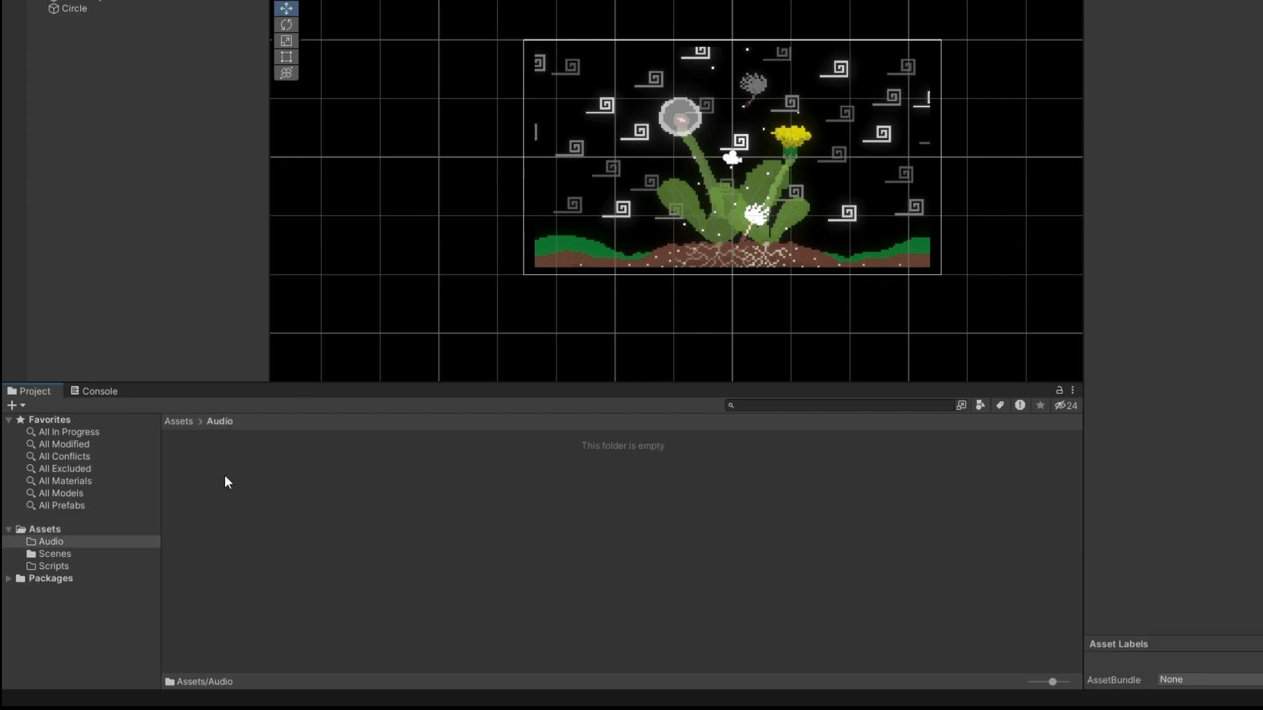
right_click(226, 479)
mouse_move(460, 60)
click(518, 2)
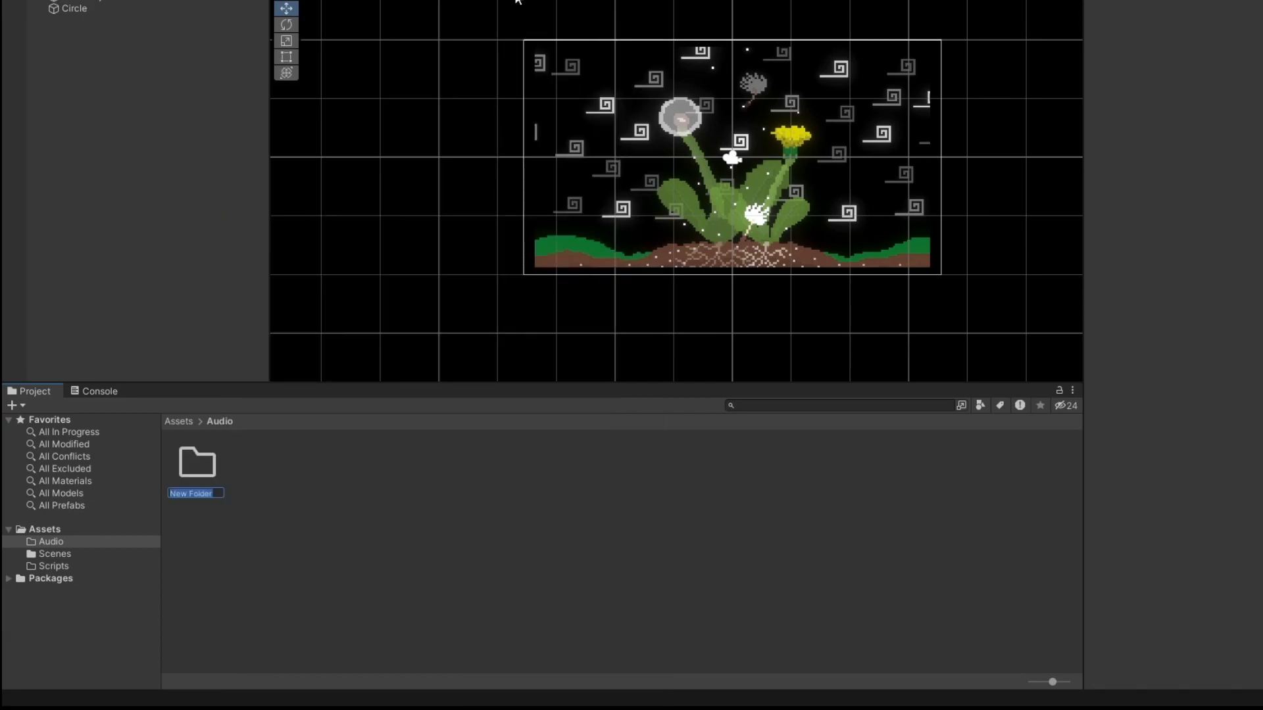
text(Music)
key(Return)
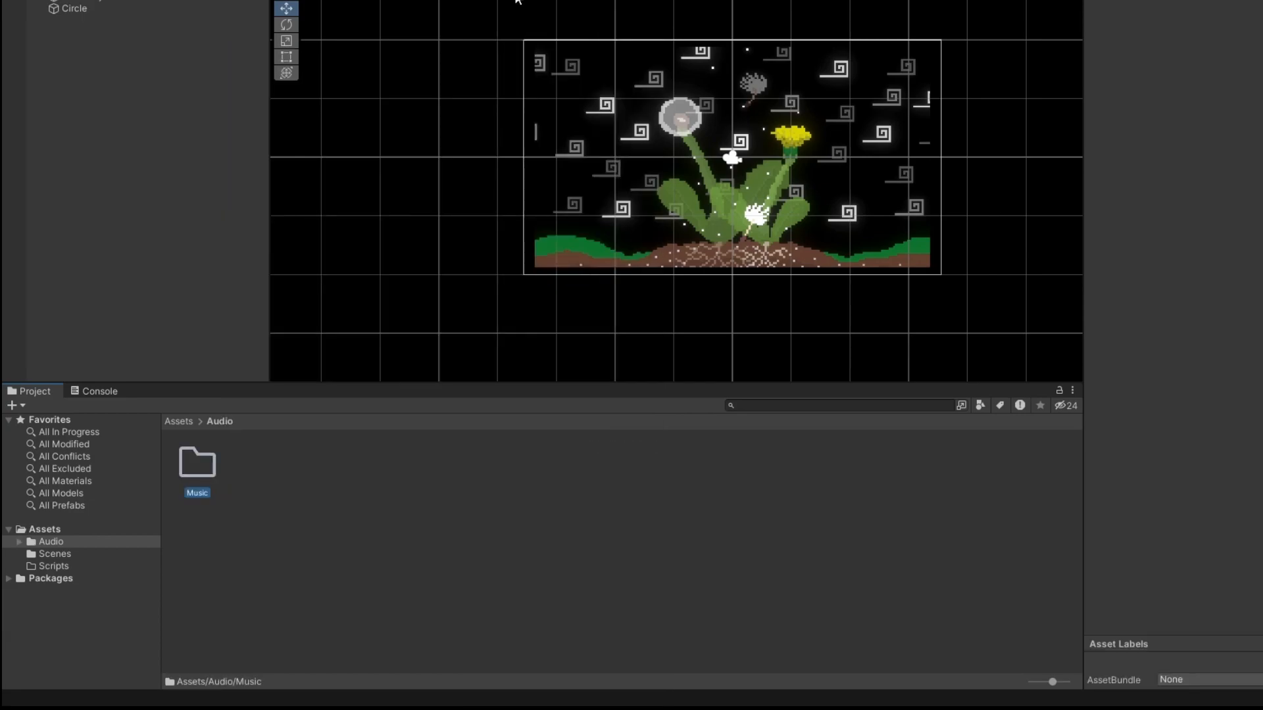
Create a subfolder named SFX beside Music in the Audio folder.
right_click(268, 445)
mouse_move(493, 31)
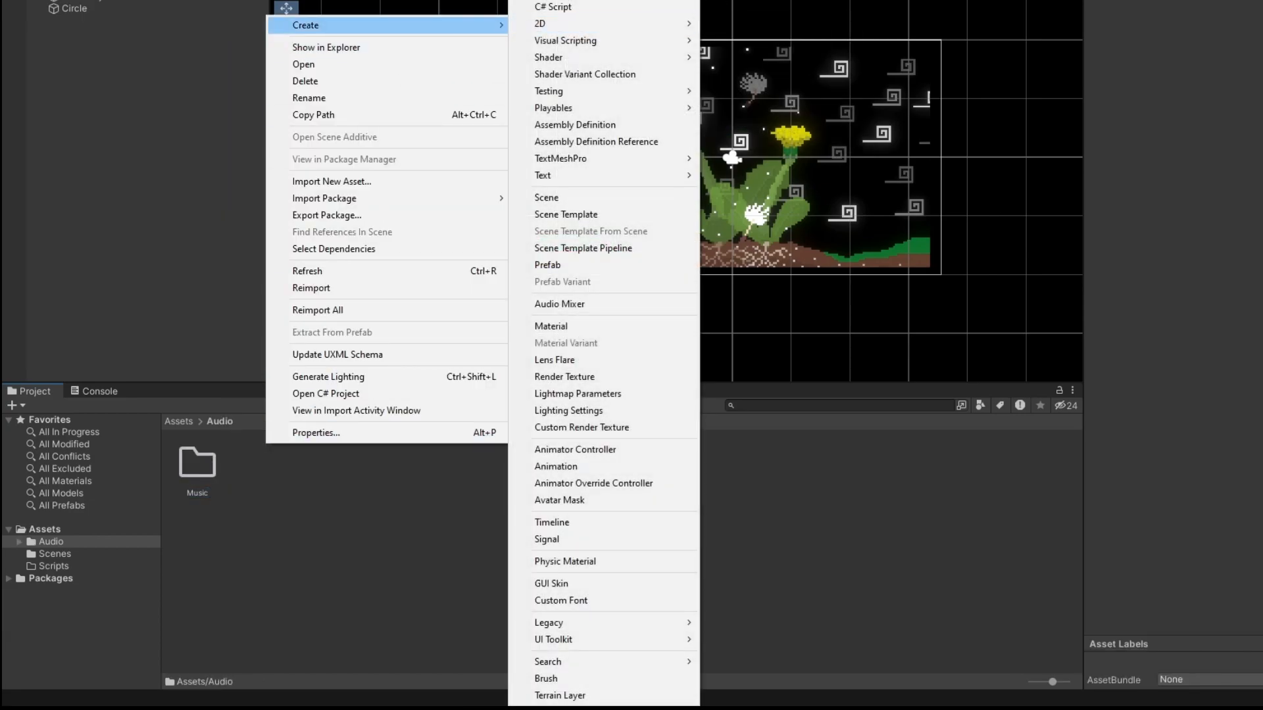
click(644, 2)
text(S)
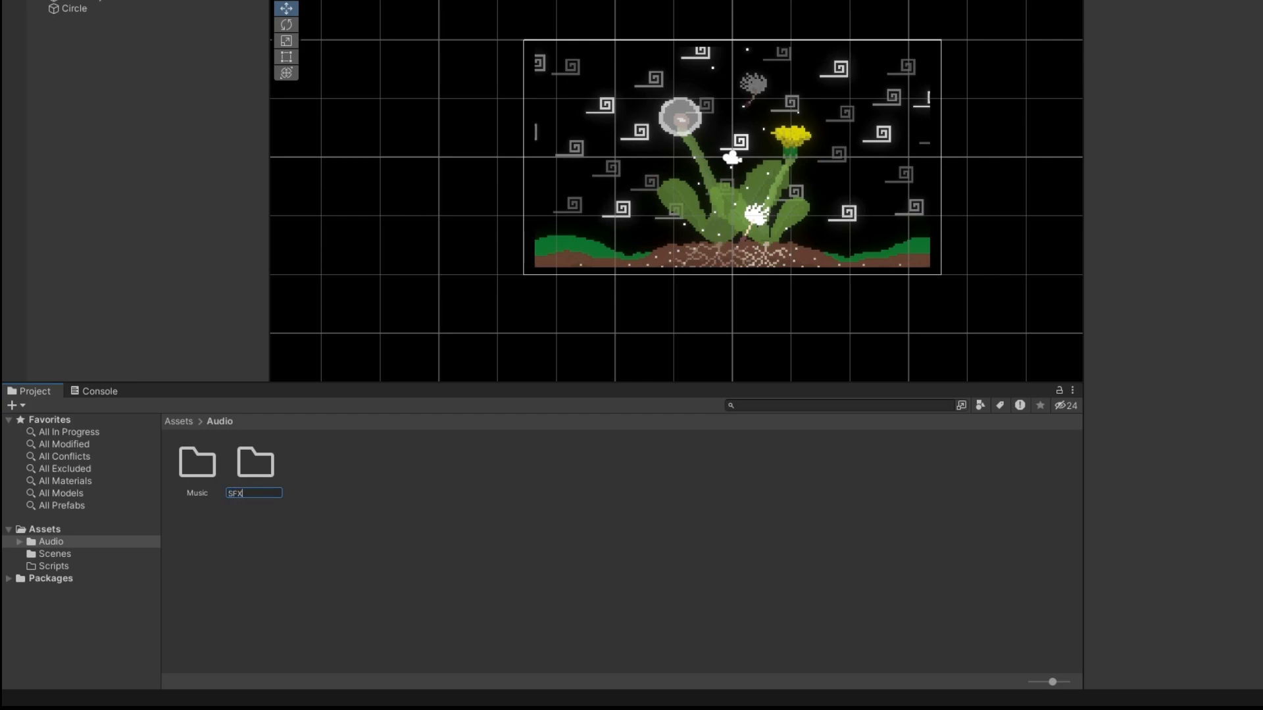
text(FX)
key(Return)
Return to the Assets folder and create a folder named Graphics there.
click(184, 421)
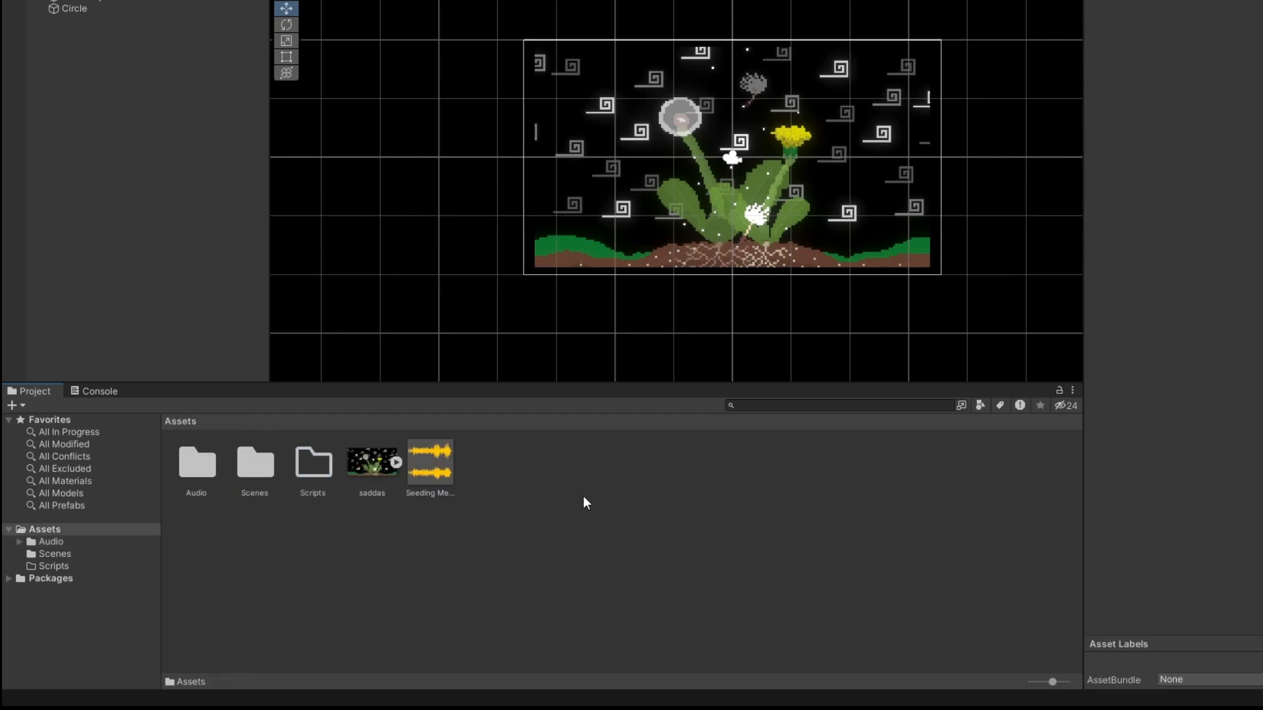
right_click(582, 496)
mouse_move(809, 77)
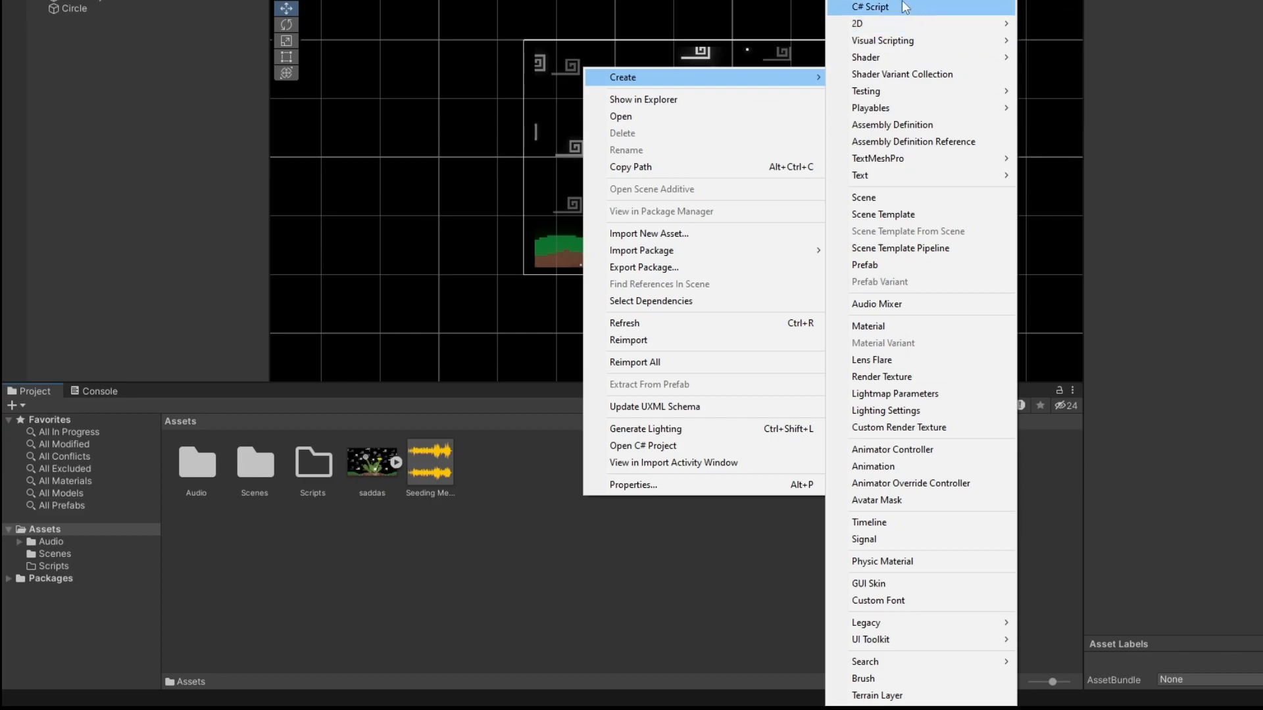
click(851, 7)
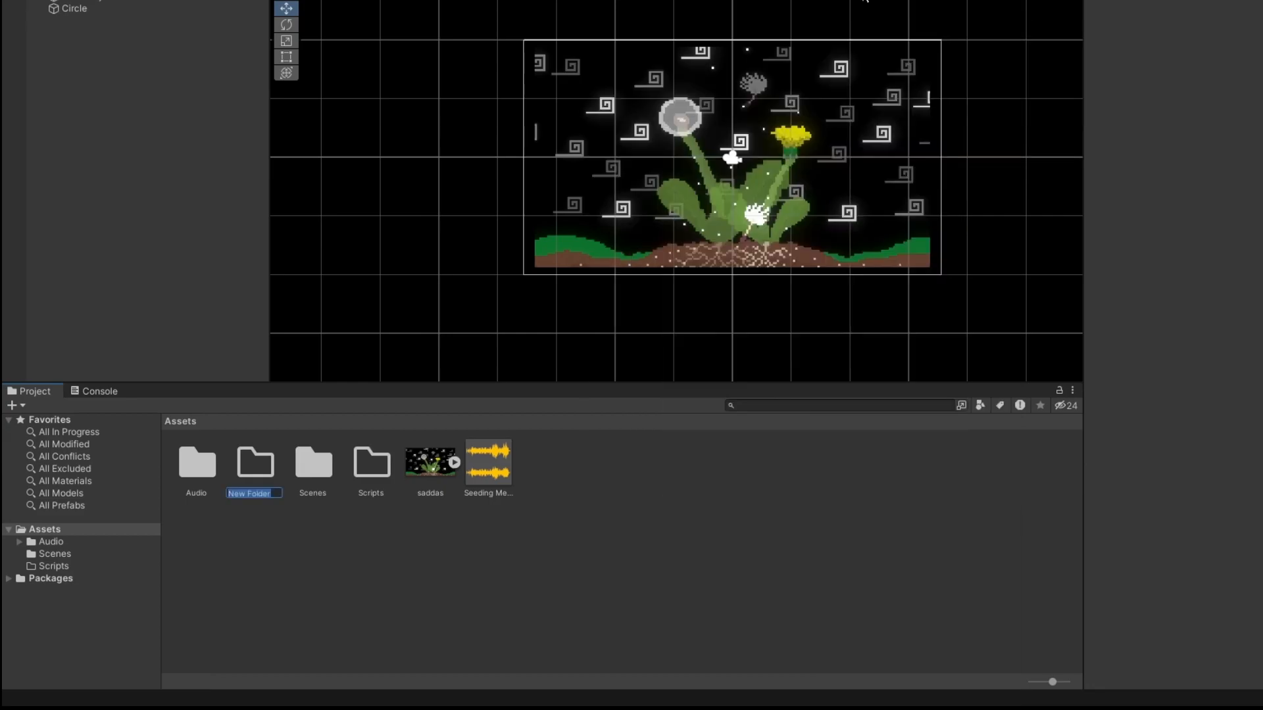
text(Graphics)
key(Return)
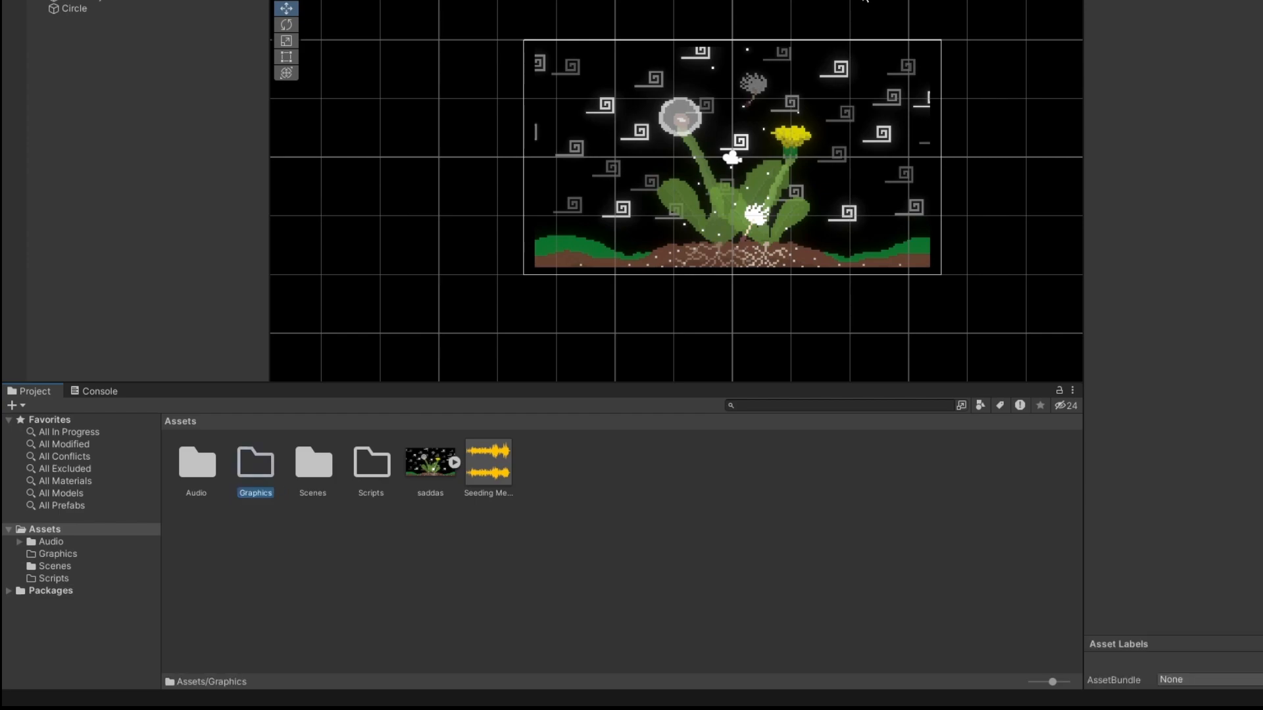
Create a folder named Setting templates in the Assets folder.
right_click(584, 428)
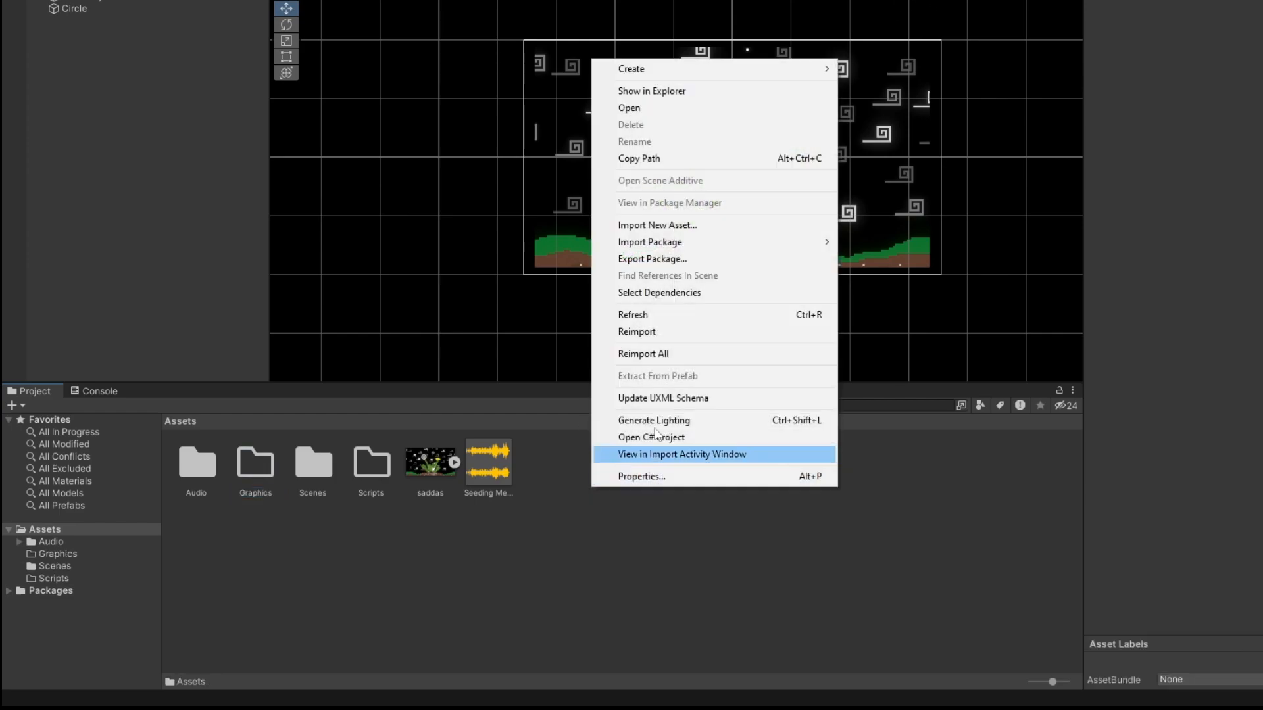
mouse_move(814, 77)
click(864, 22)
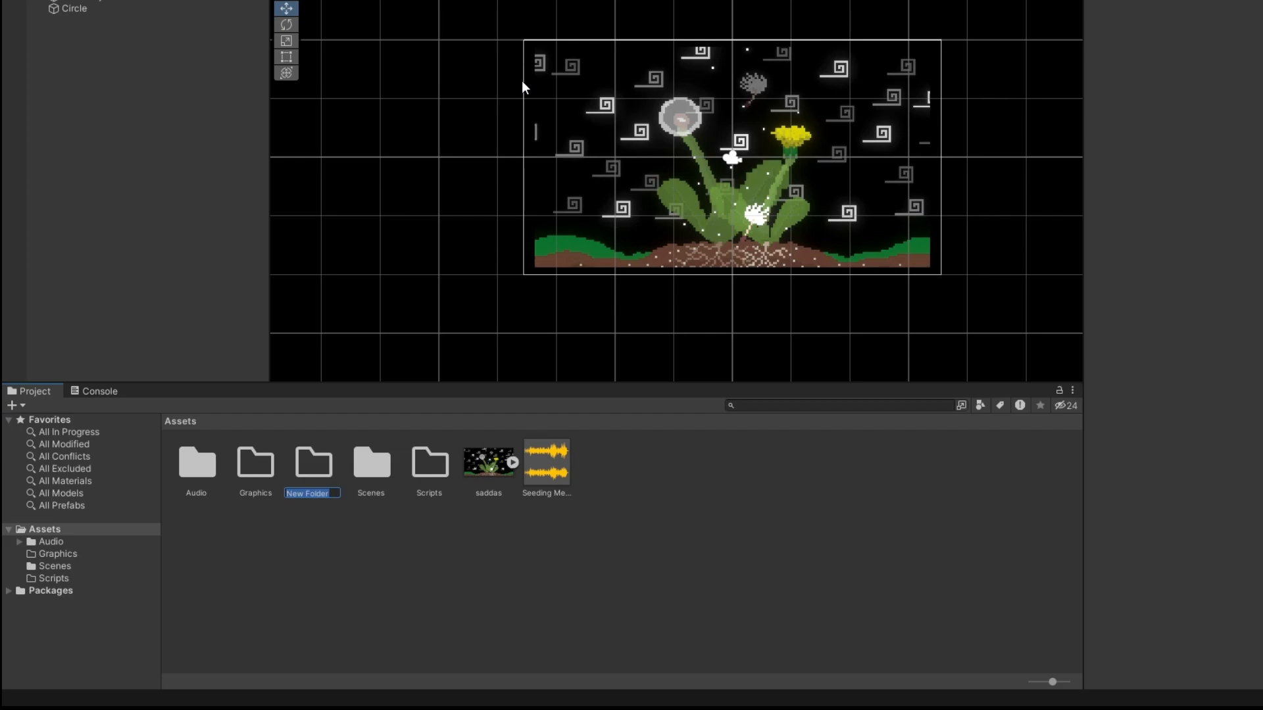
text(Setting templates)
key(Return)
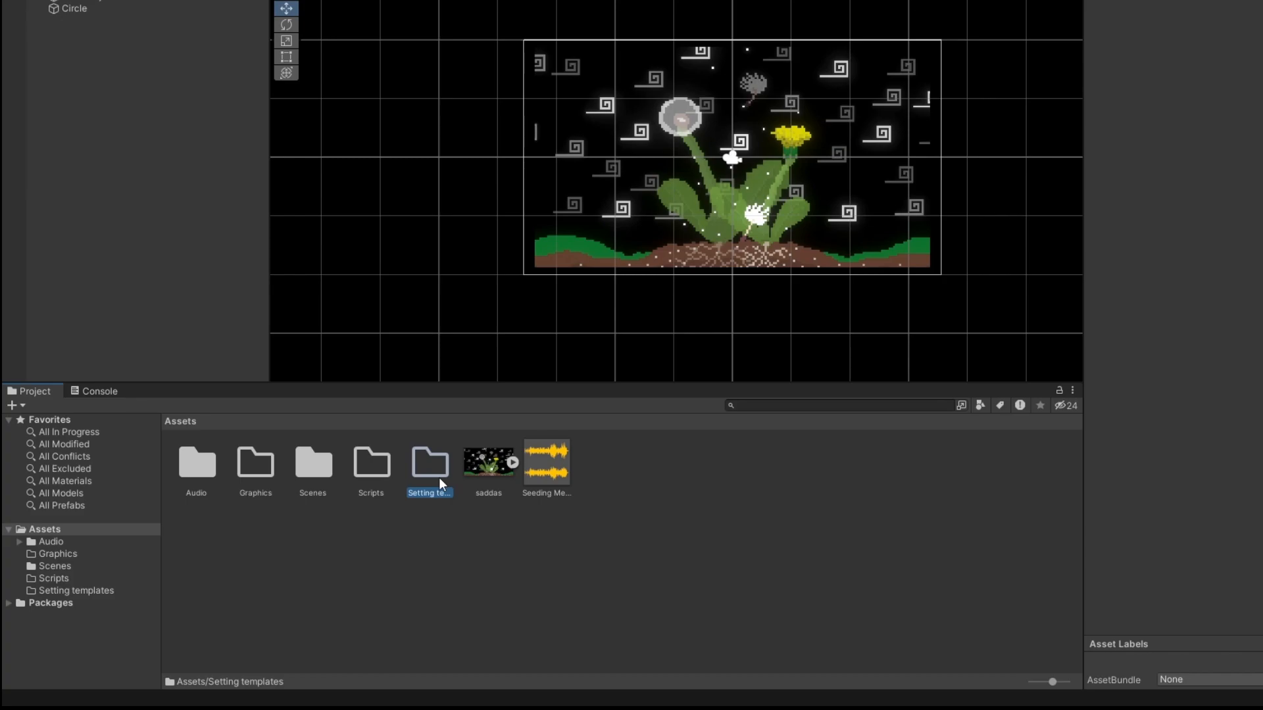
click(723, 490)
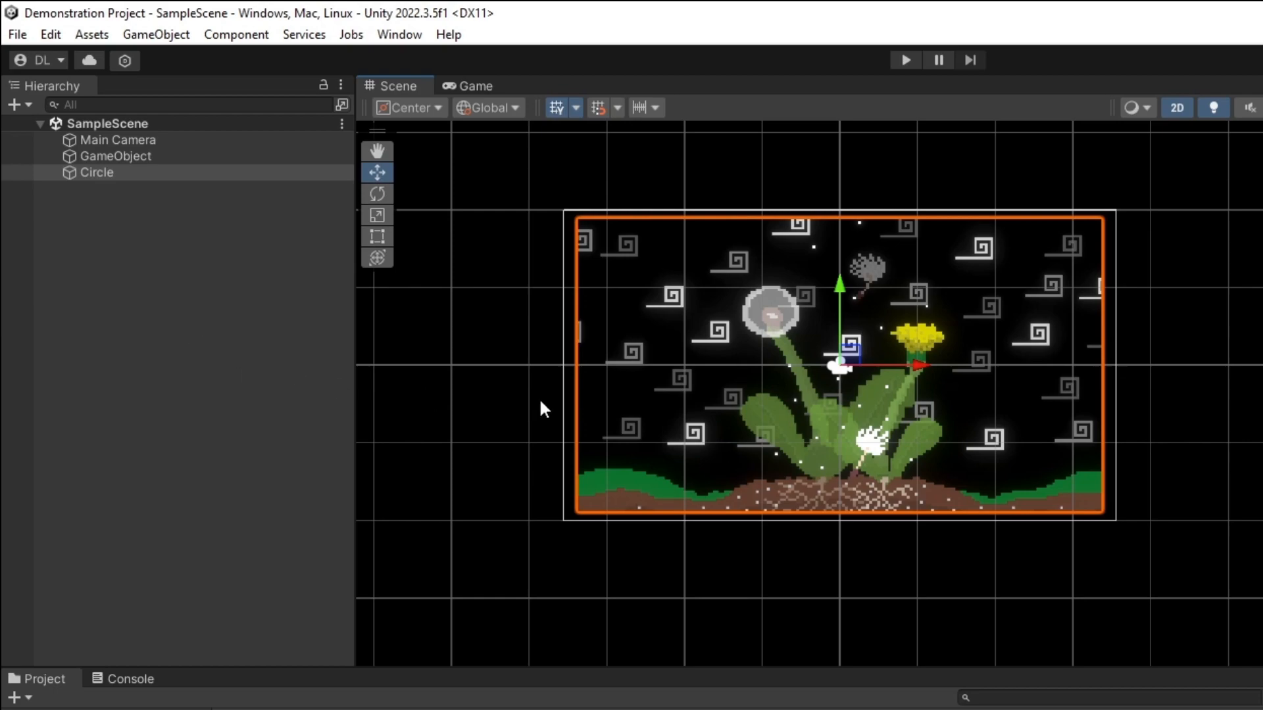
Open the Package Manager and dock it beside the Scene and Game views.
click(400, 34)
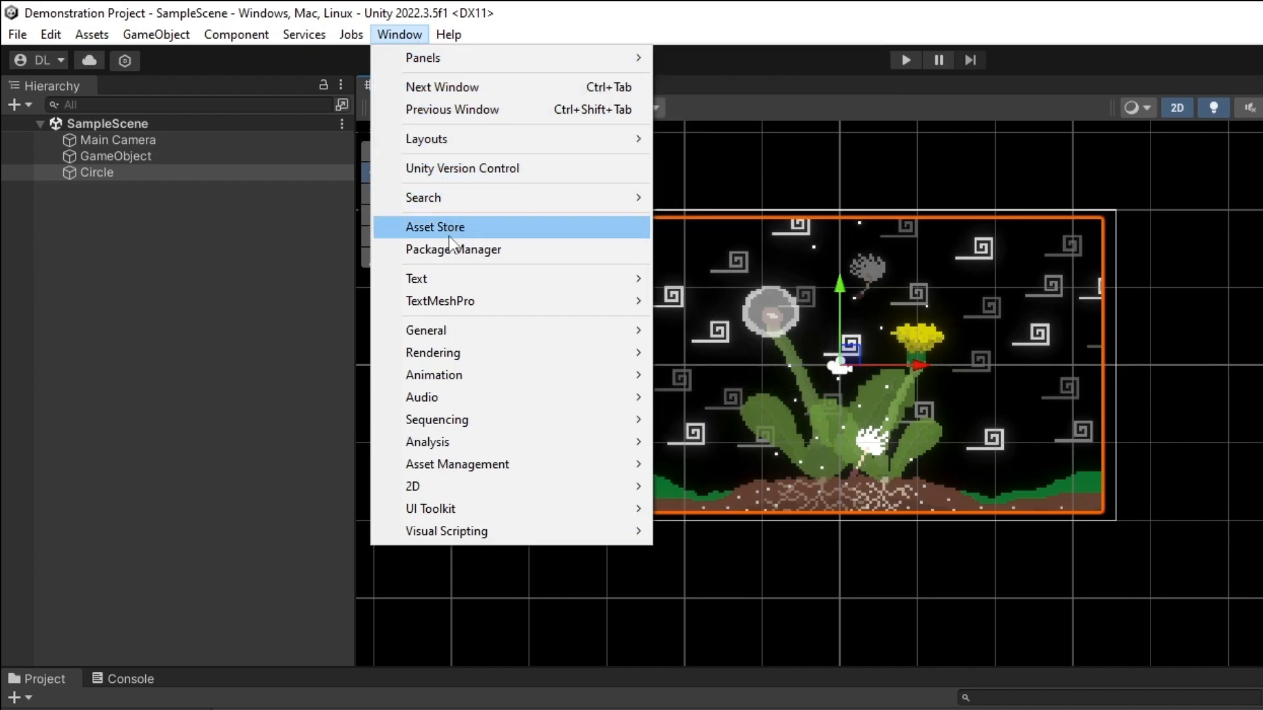
mouse_move(469, 336)
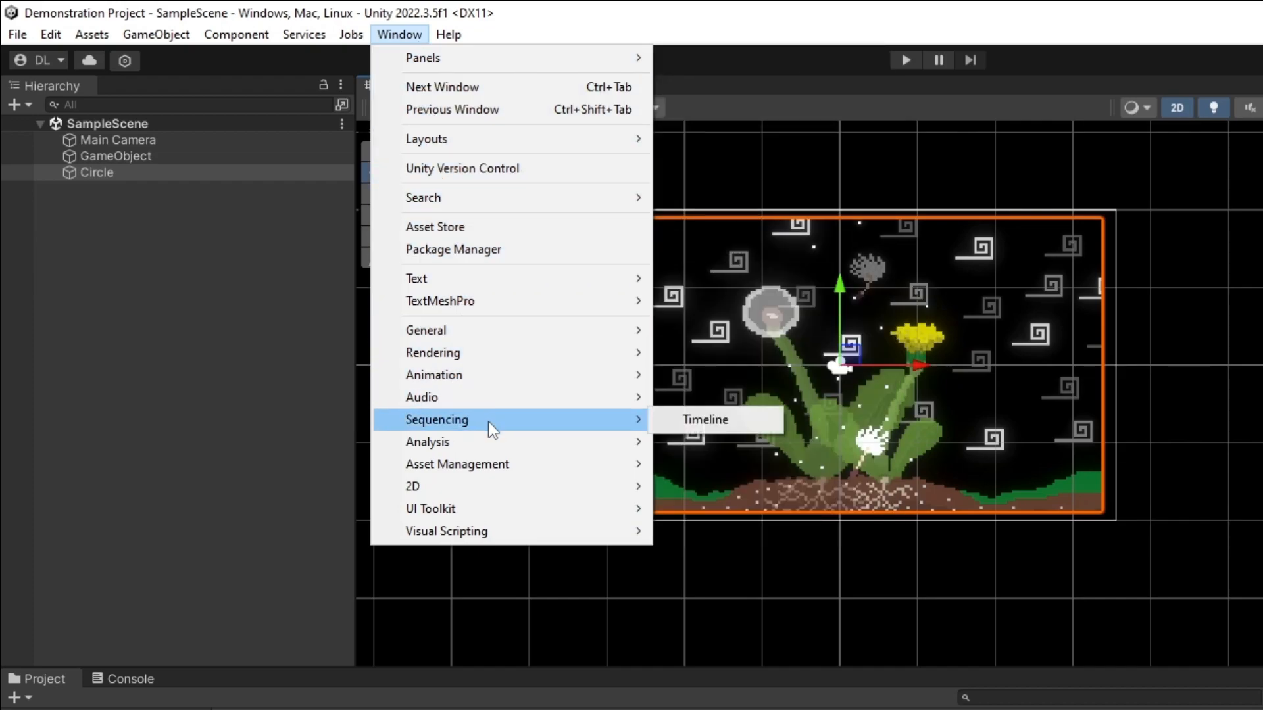
click(435, 248)
drag(526, 176, 562, 83)
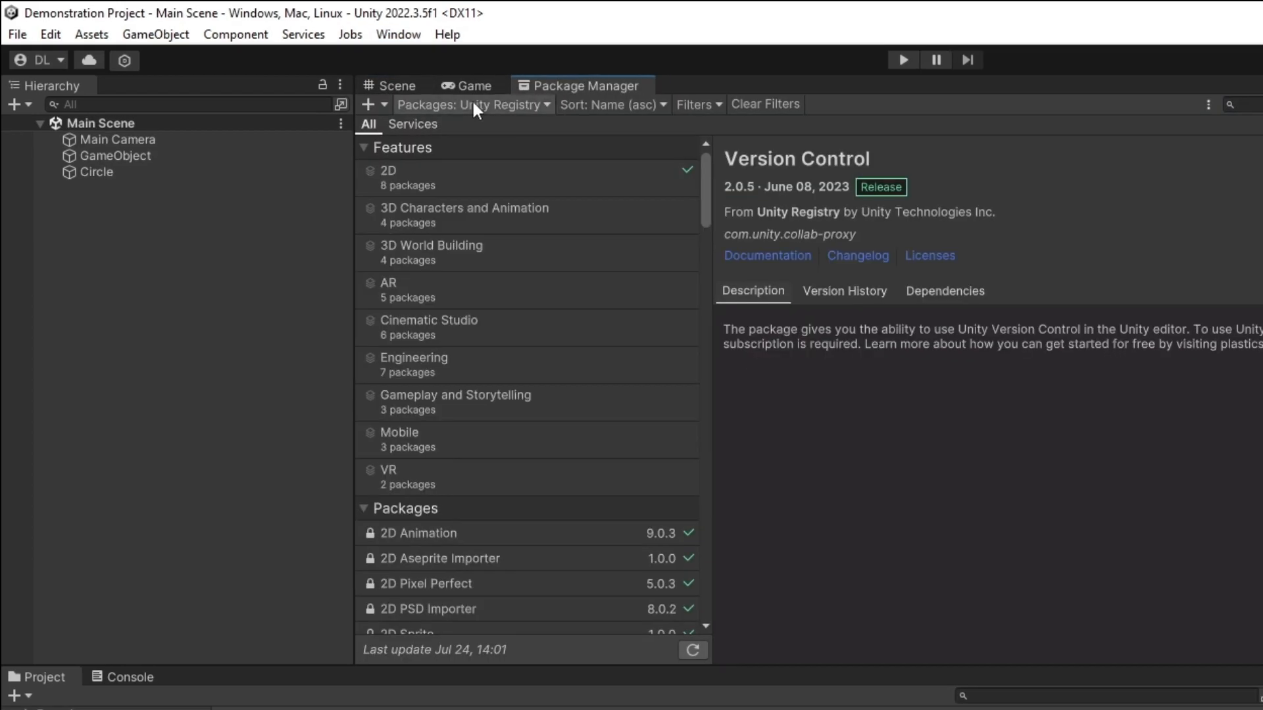
List the packages under My Assets and import all files of Colored Hierarchy Headers into the project.
click(471, 104)
click(465, 178)
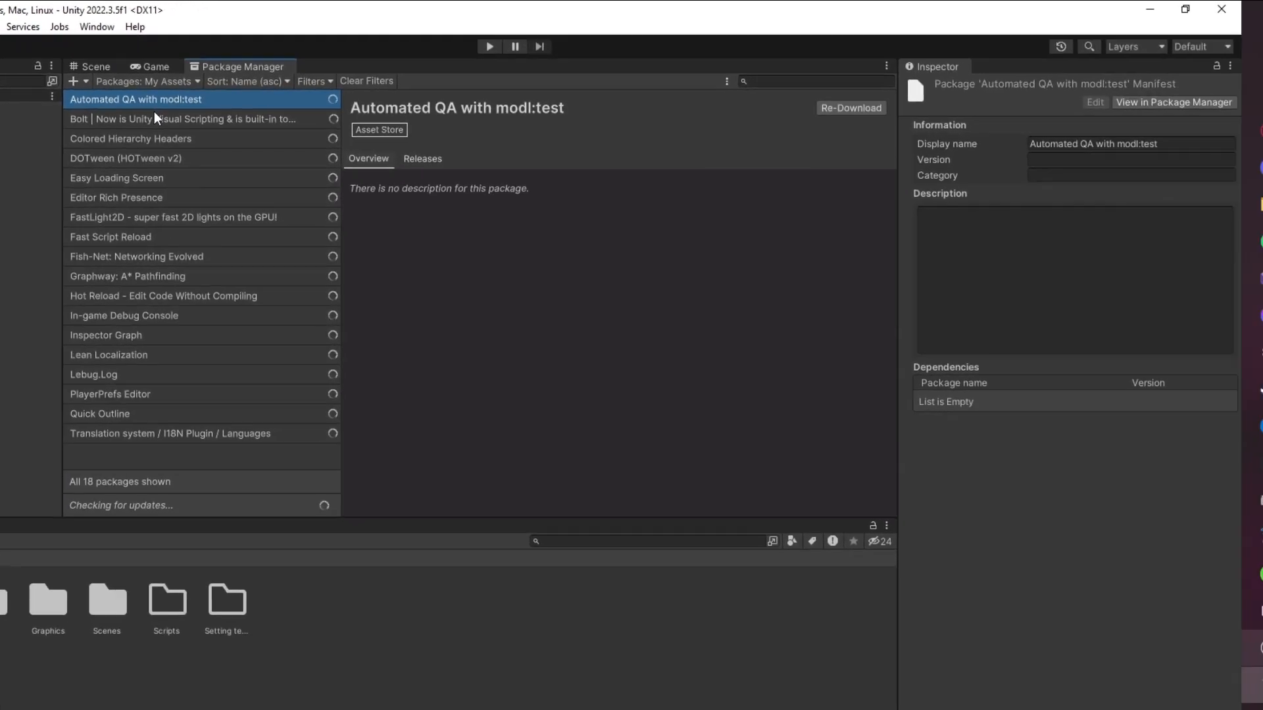
click(123, 136)
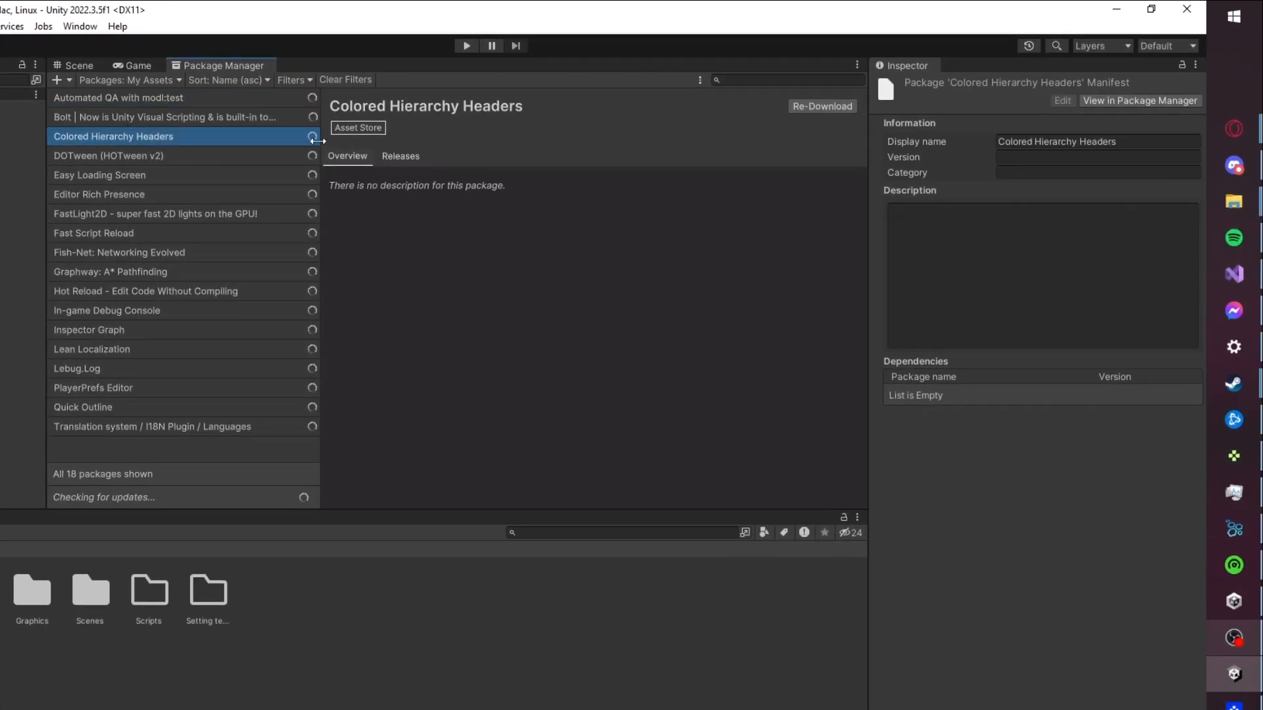
click(741, 106)
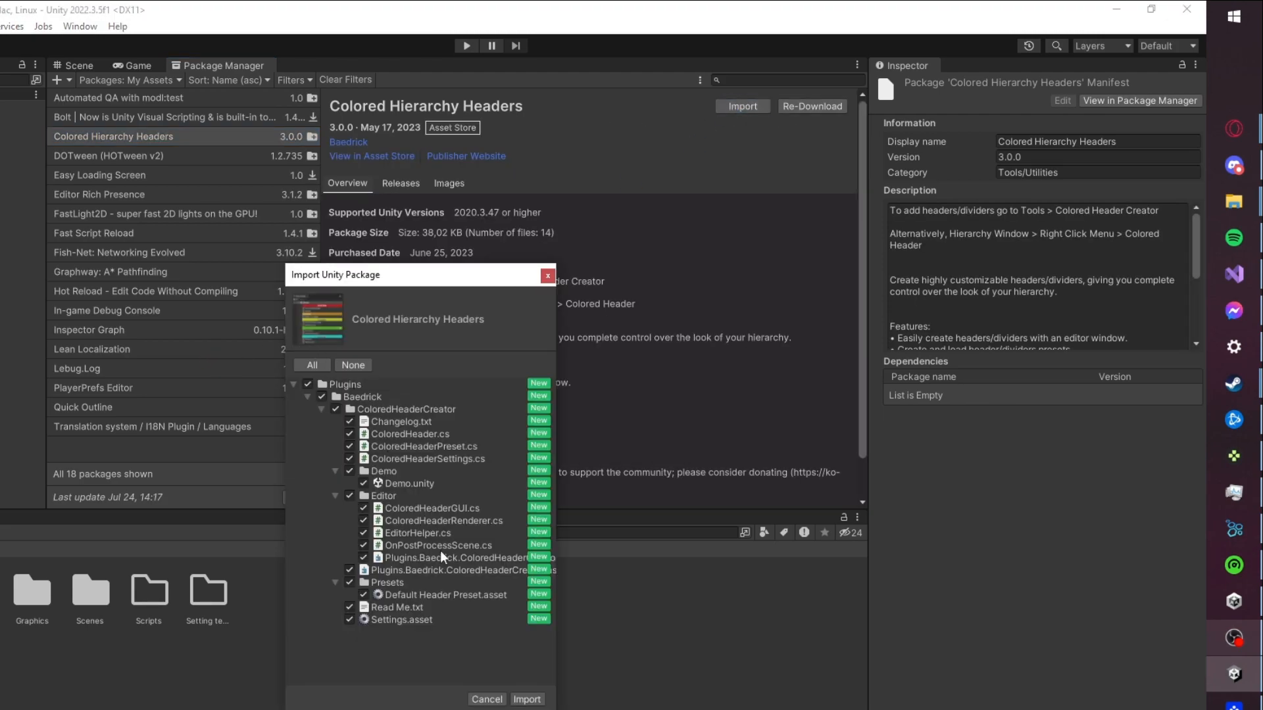
click(516, 701)
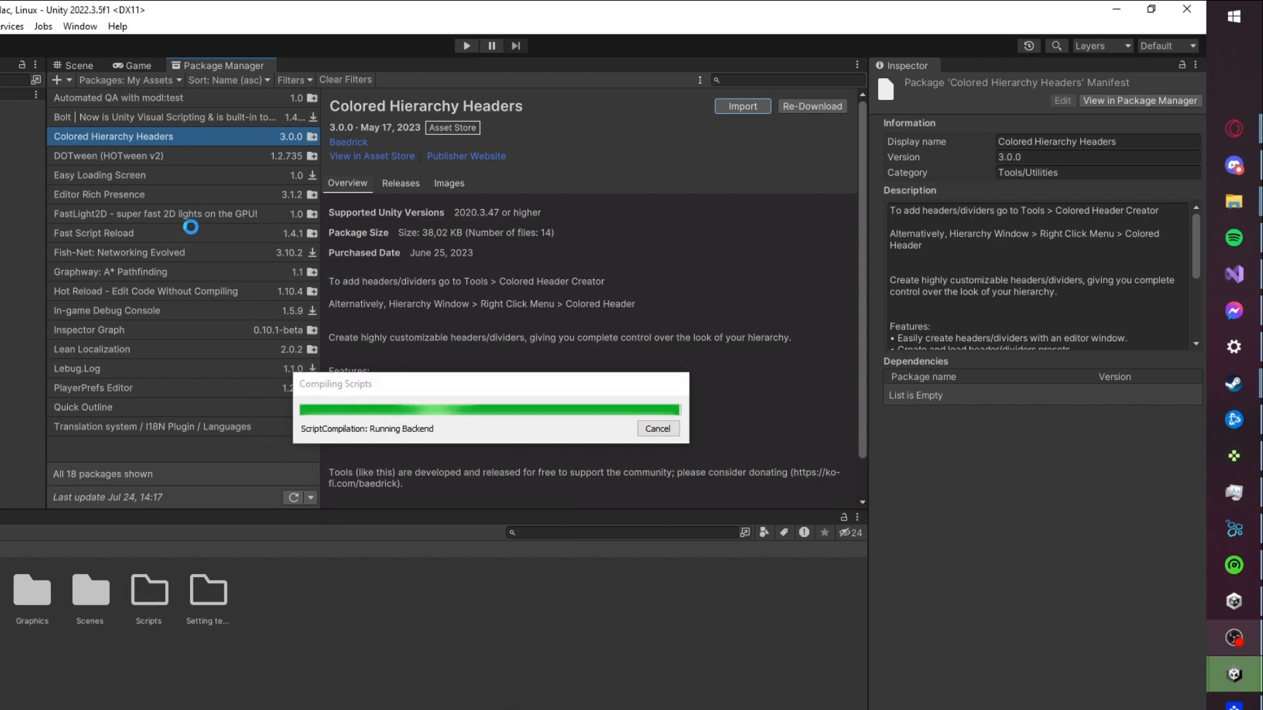
Import the PlayerPrefs Editor package into the project, leaving out its Samples folder.
click(140, 384)
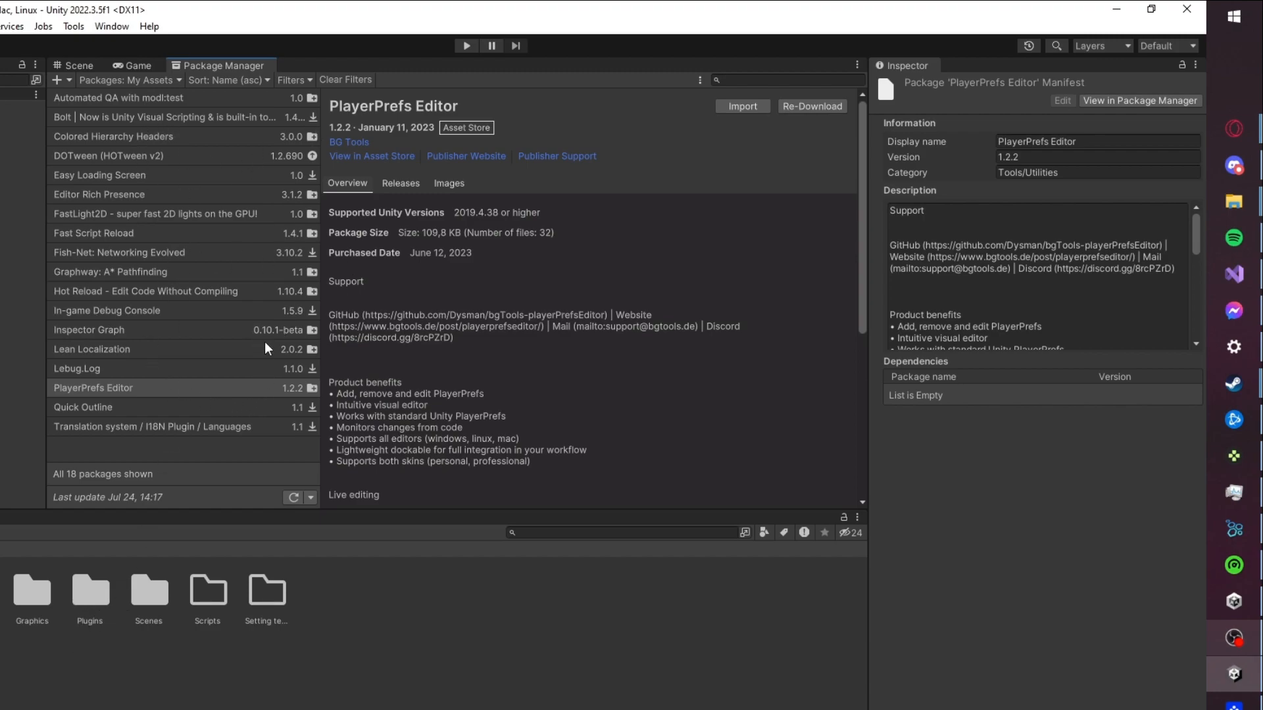
click(731, 105)
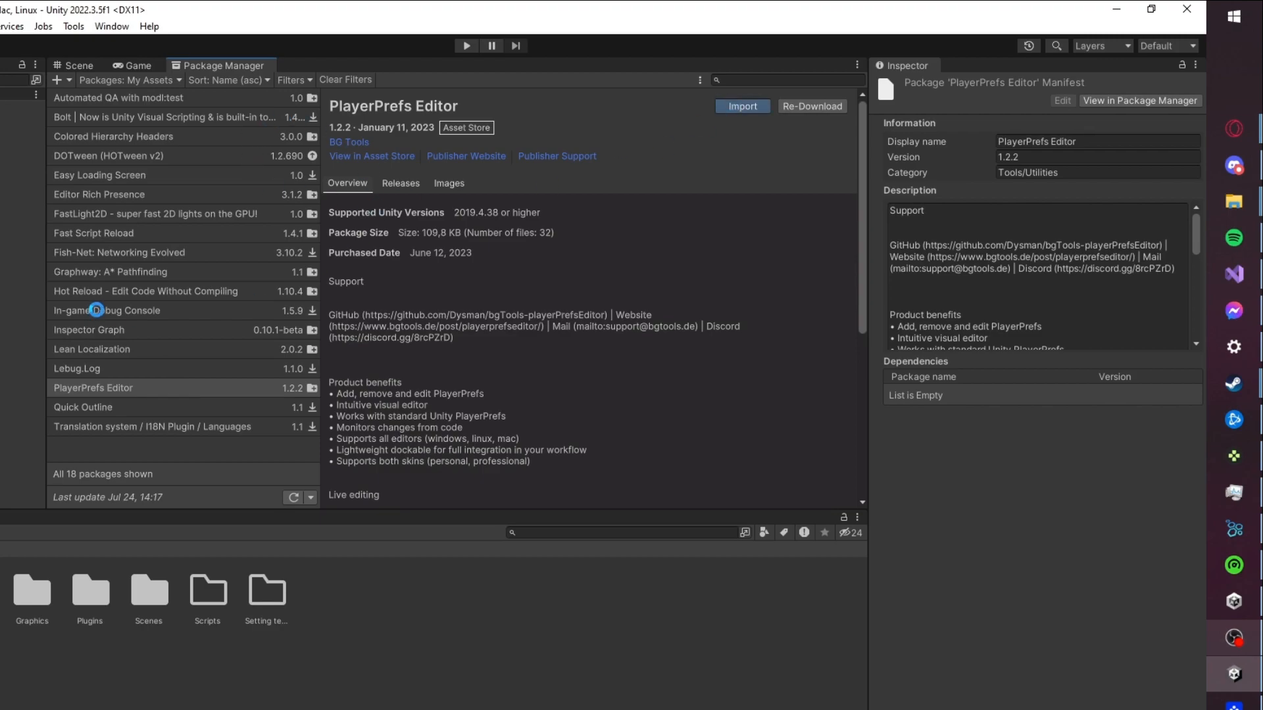
scroll(341, 493, down, 5)
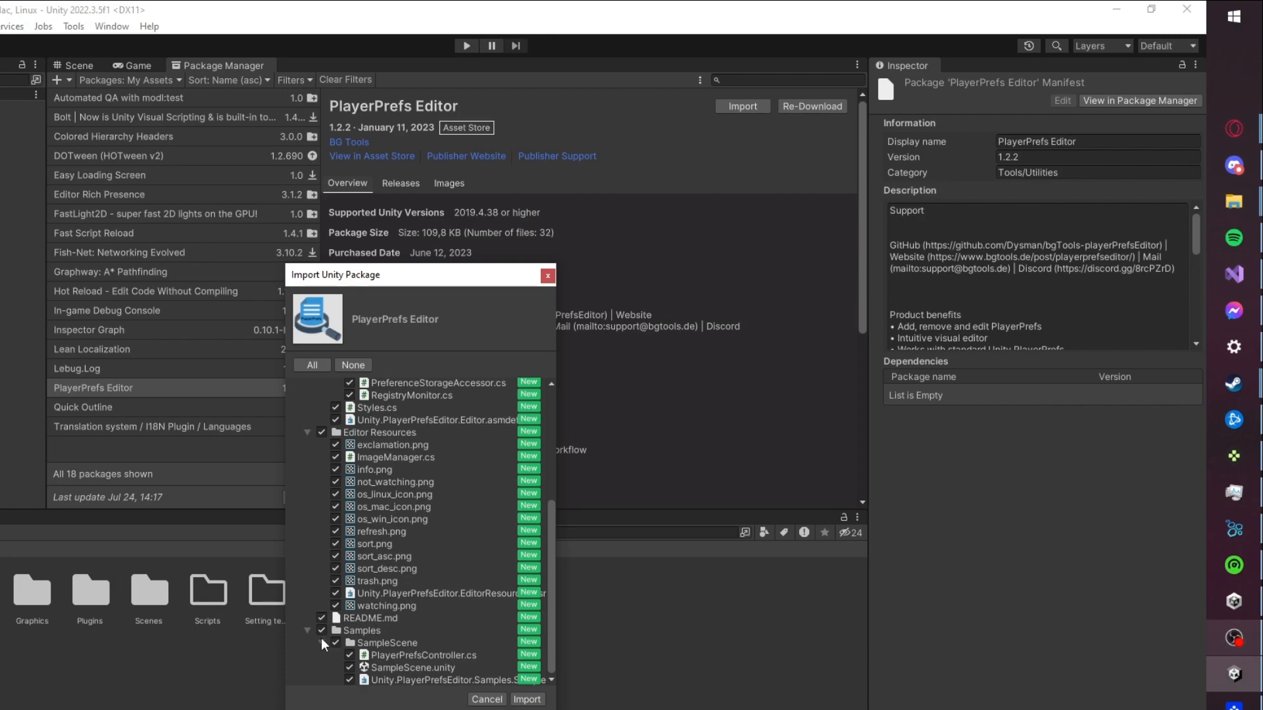
click(322, 631)
click(527, 699)
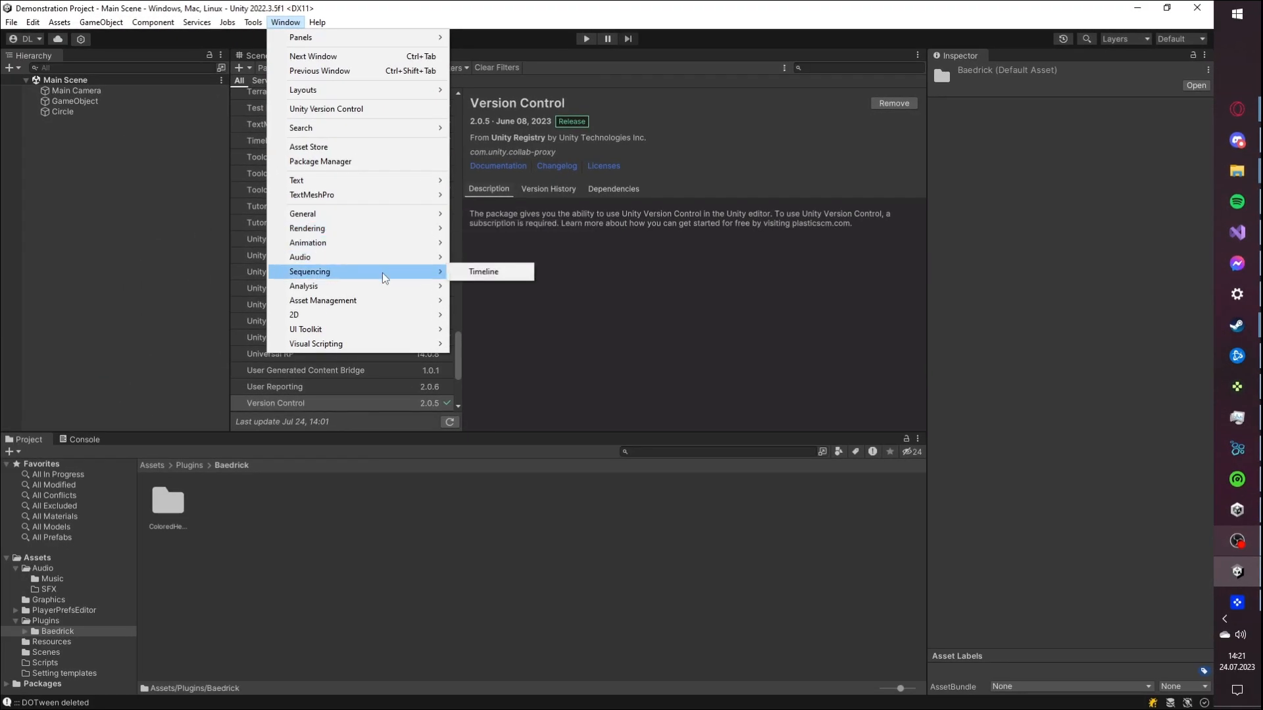
Create a Unity Version Control workspace for Demonstration Project with the branching, merging and push/pull option.
click(364, 110)
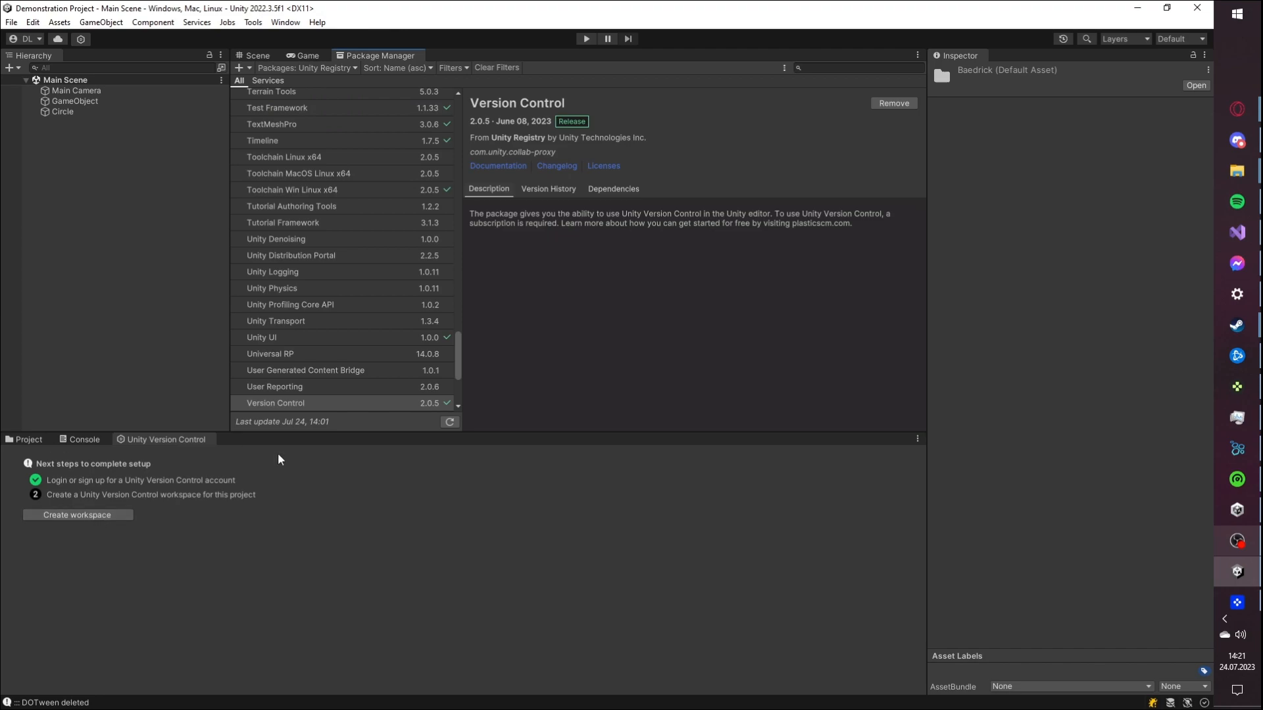
click(109, 515)
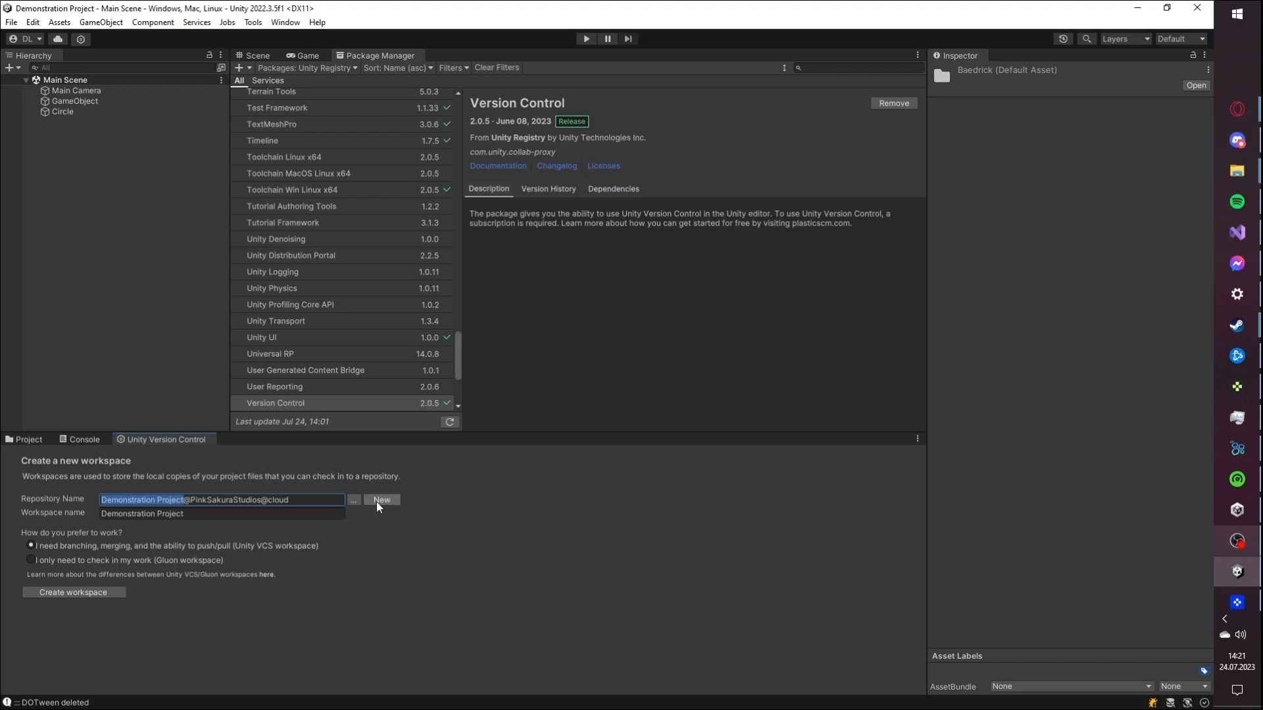
click(83, 593)
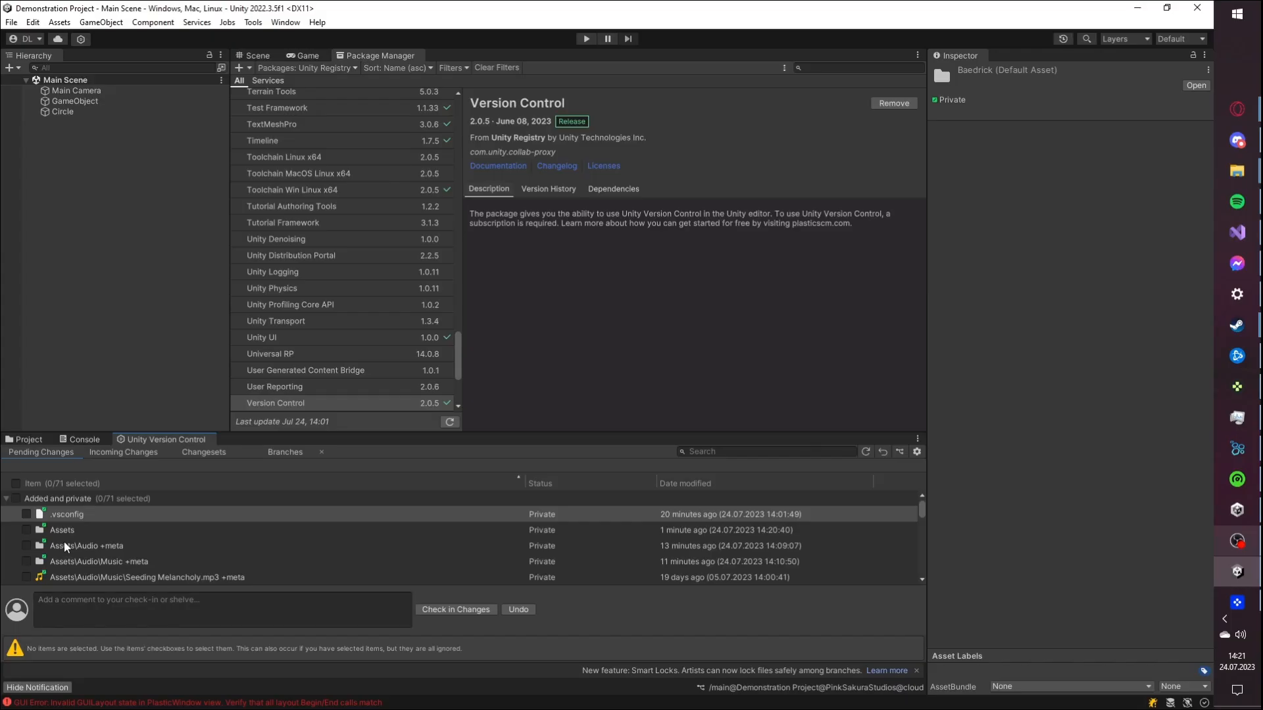
Return to the project files and select the ColoredHeaderCreator folder in Plugins/Baedrick.
click(21, 440)
click(185, 512)
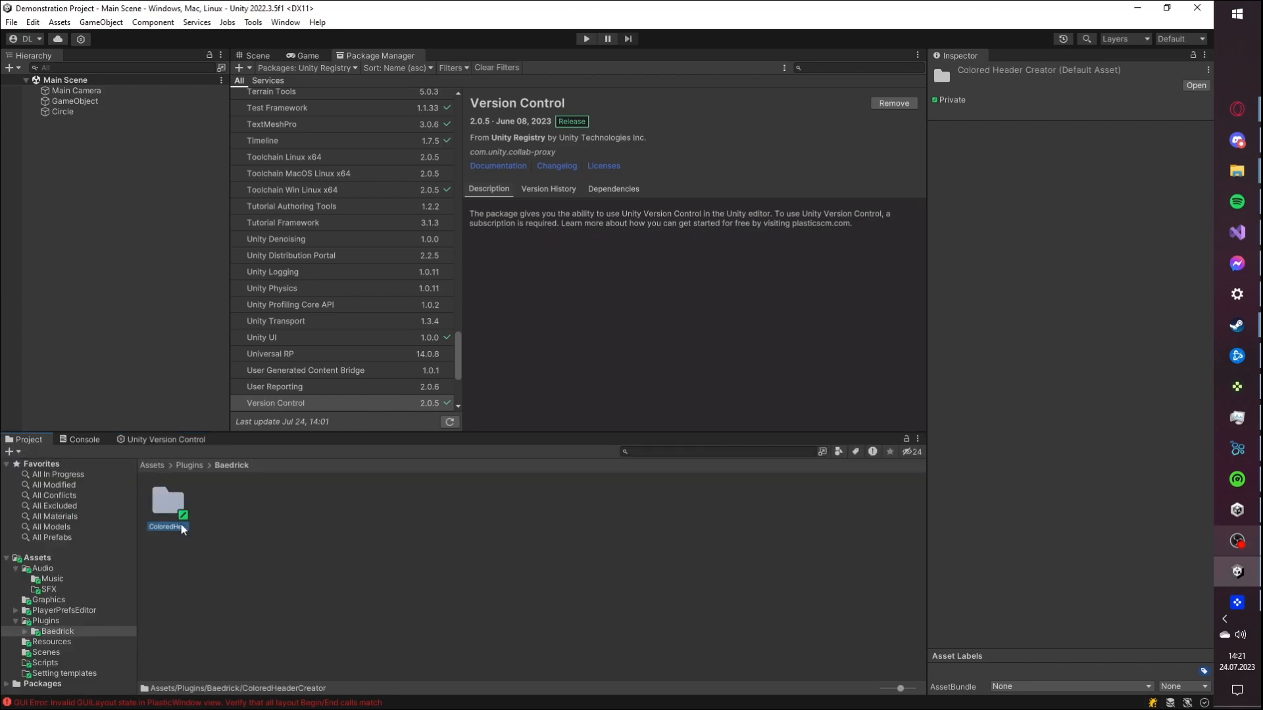
Check in only the Assets folder from the pending changes in Unity Version Control, leaving the check-in comment blank.
click(183, 440)
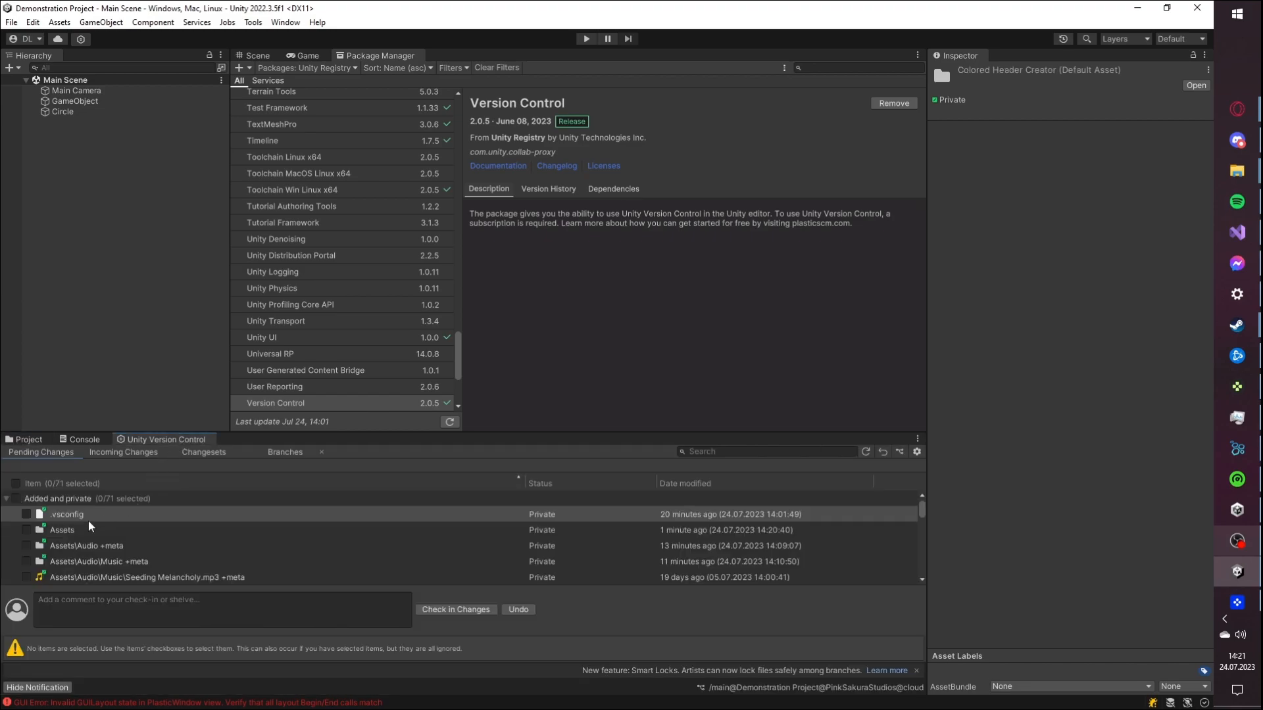
click(27, 531)
scroll(29, 539, down, 3)
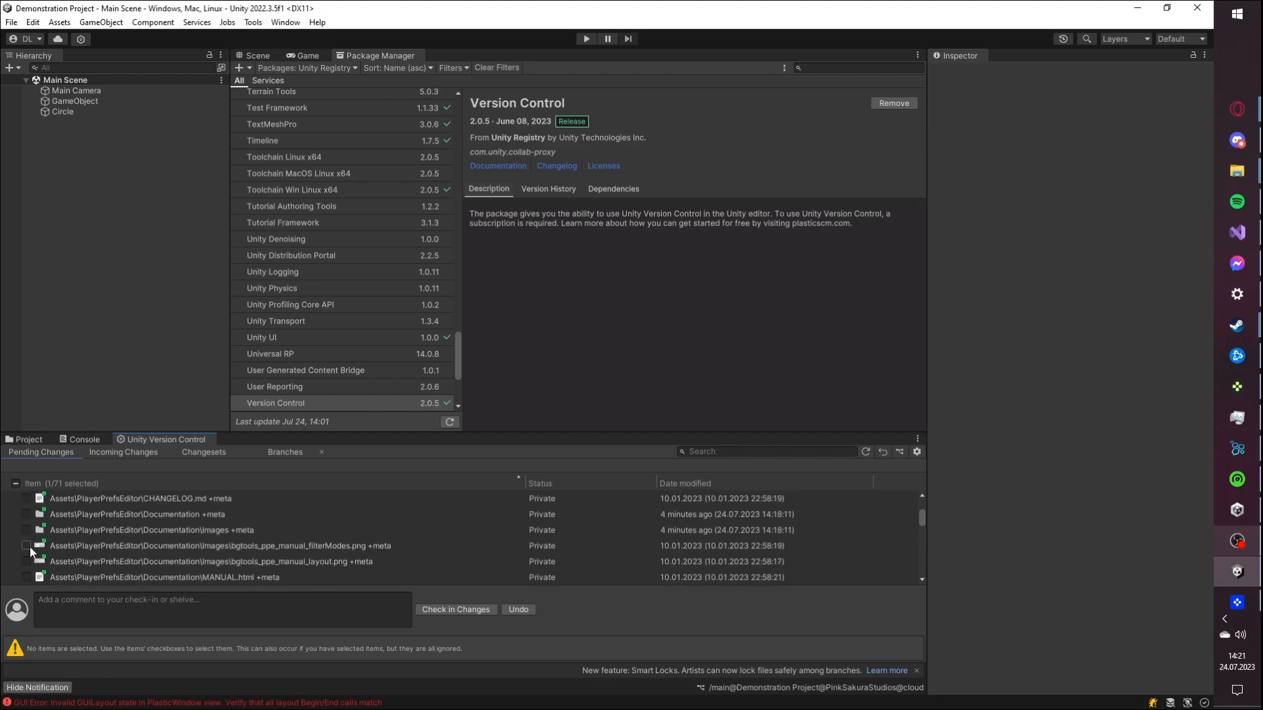
scroll(29, 548, down, 10)
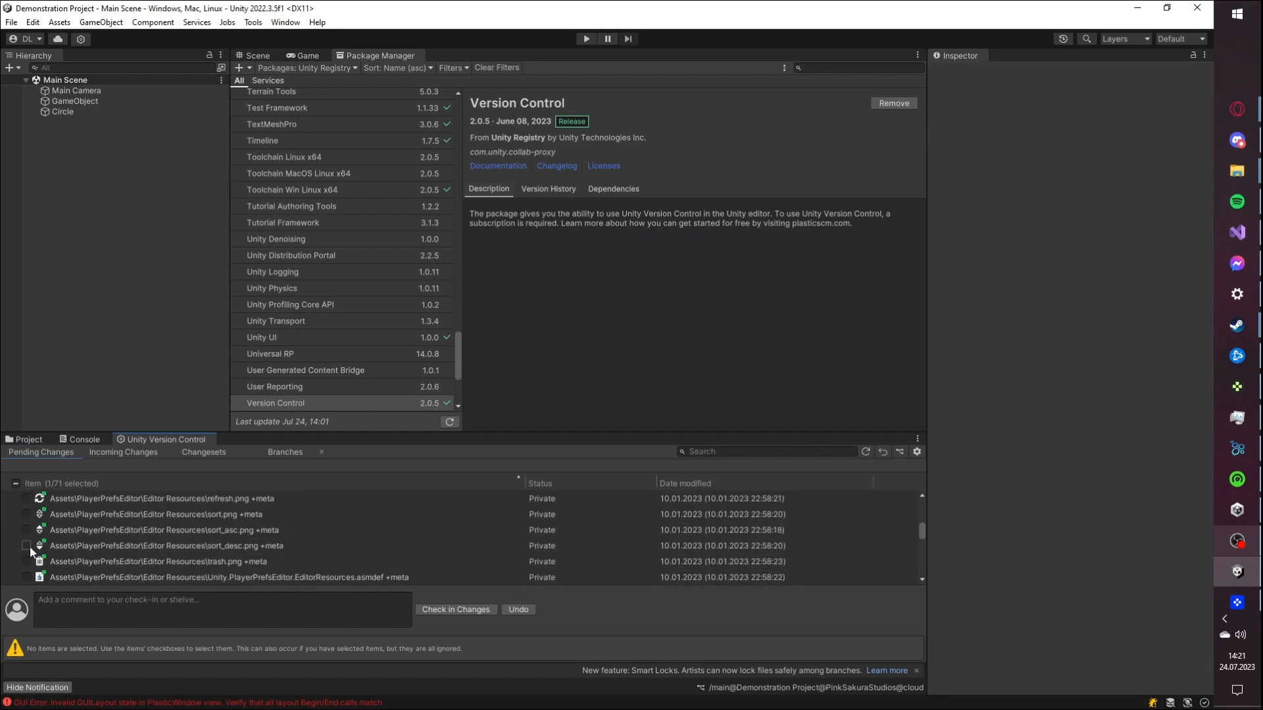
scroll(31, 552, down, 5)
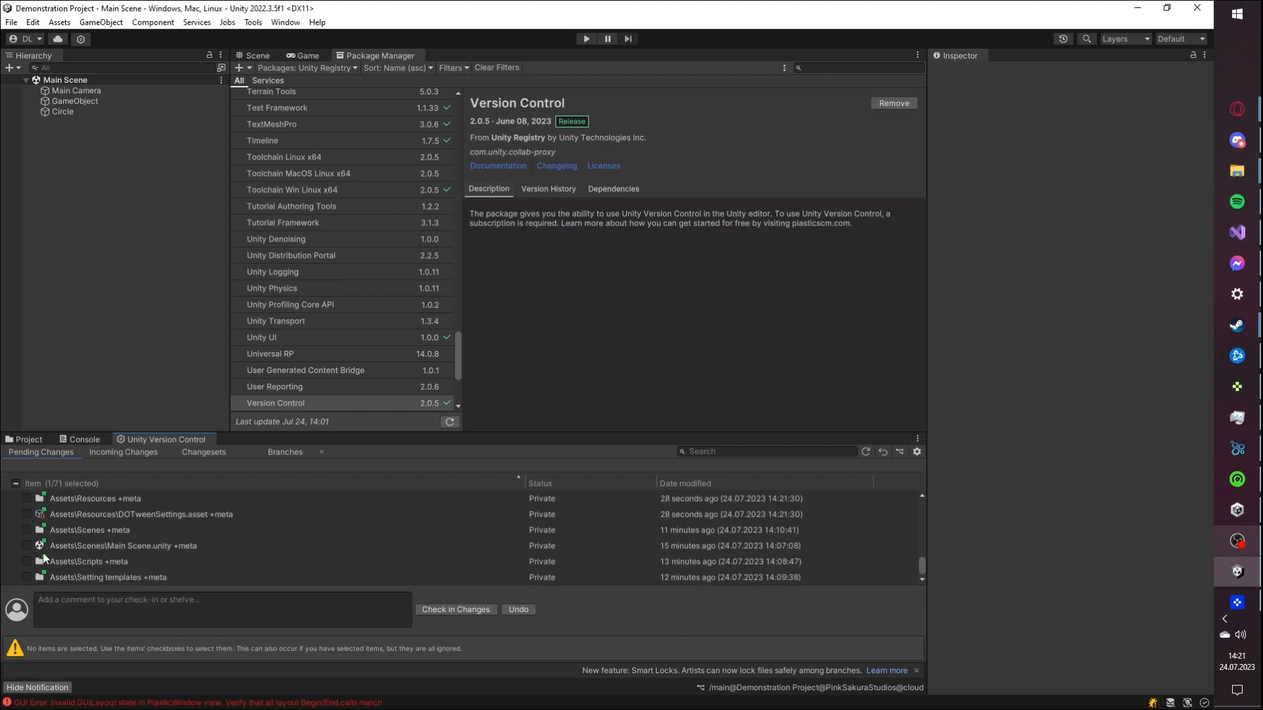
scroll(53, 550, up, 18)
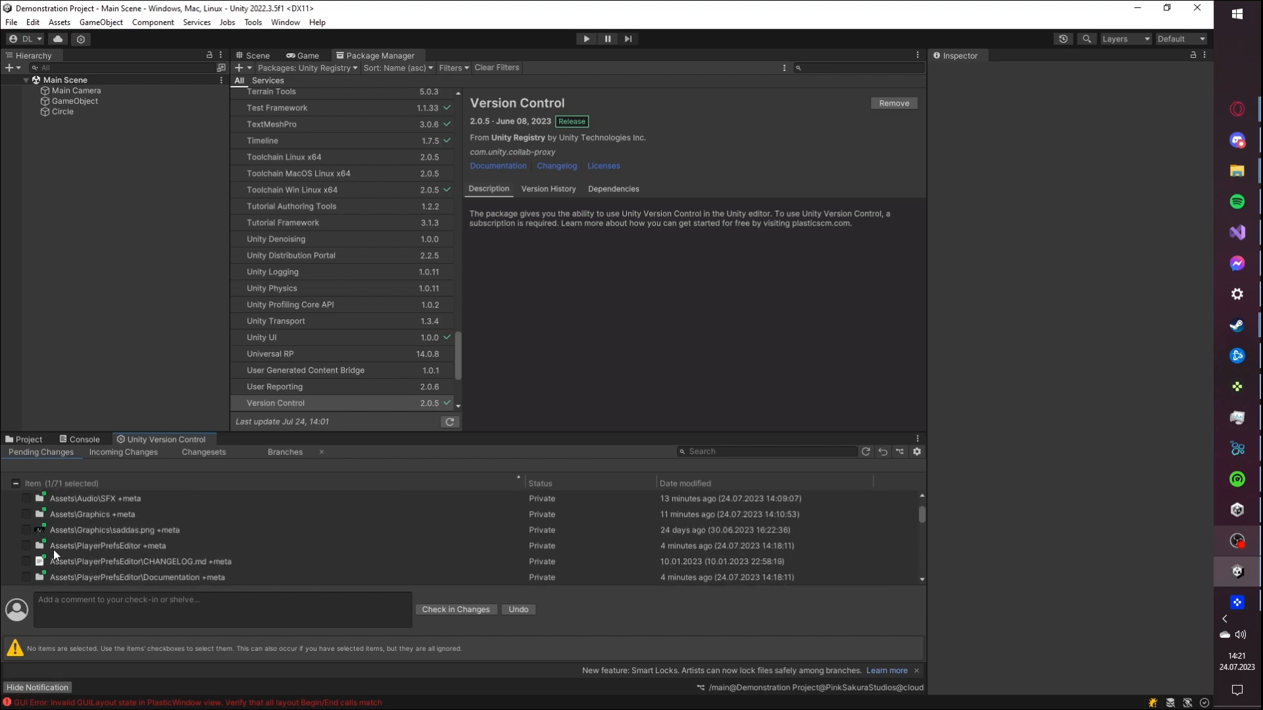
click(454, 609)
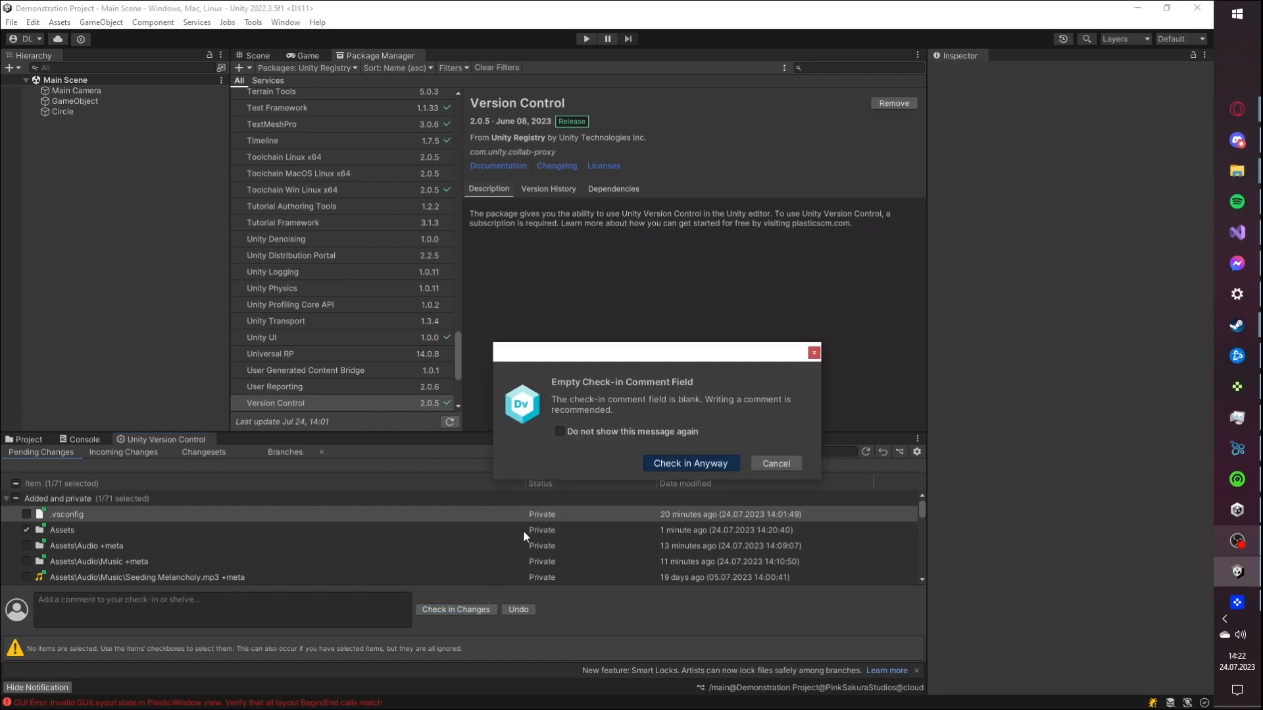
click(661, 464)
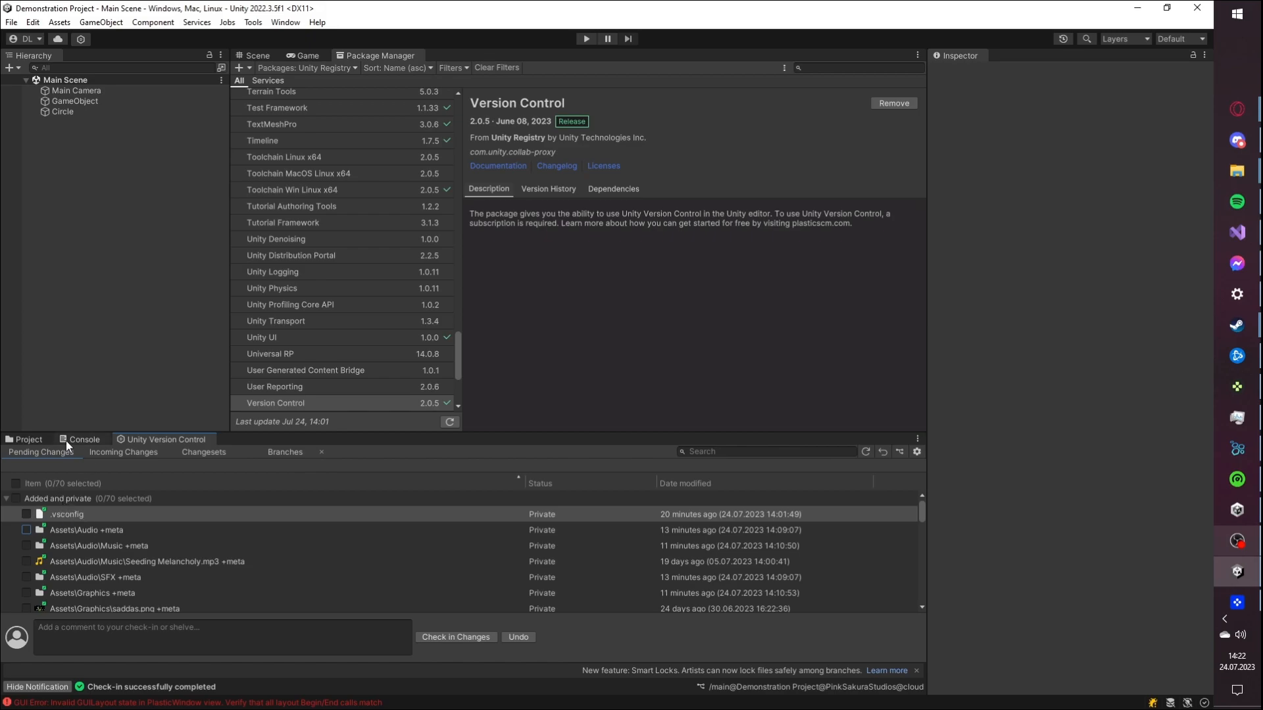
Check in all remaining pending items except .vsconfig, without a check-in comment.
click(17, 500)
click(26, 515)
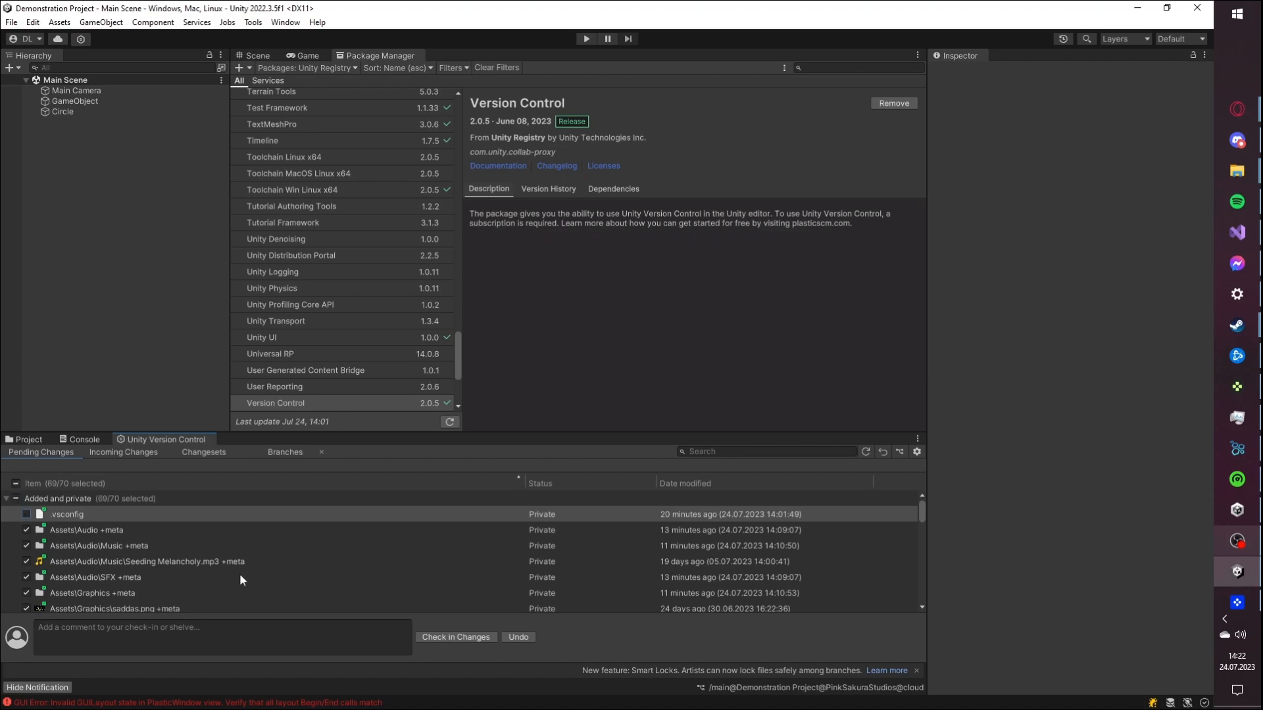
scroll(240, 573, down, 10)
scroll(275, 574, down, 8)
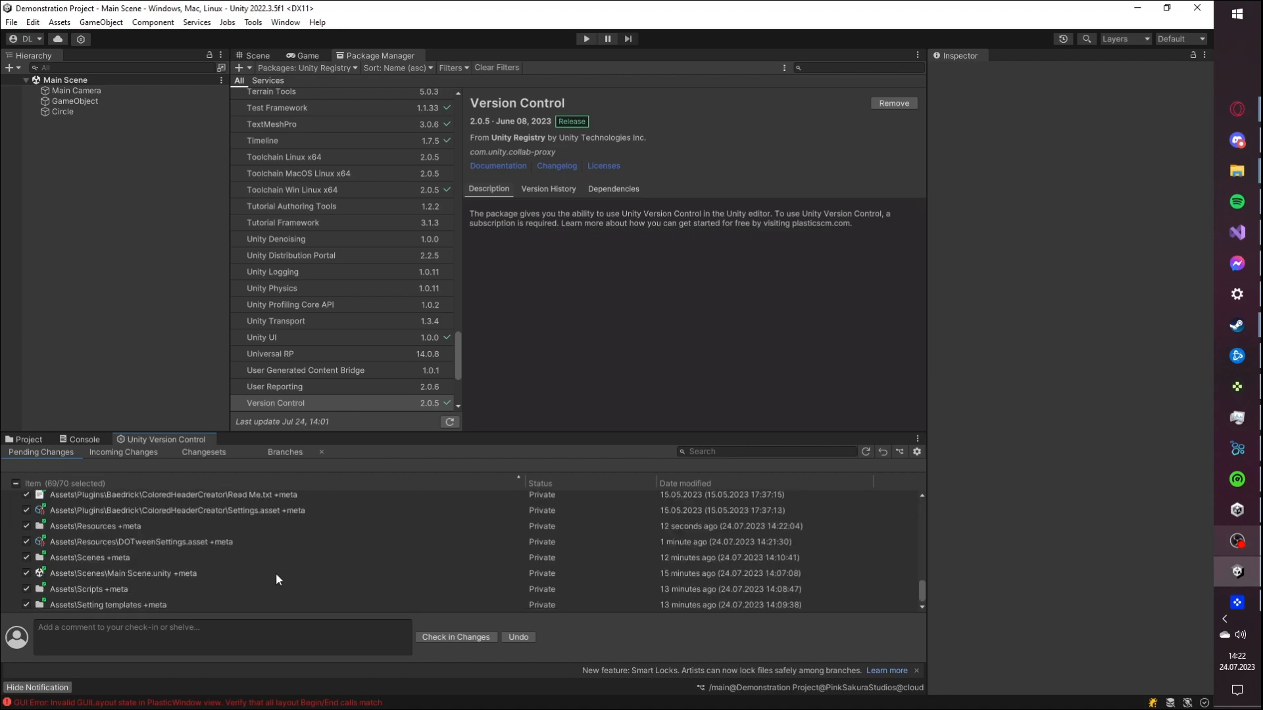
click(494, 641)
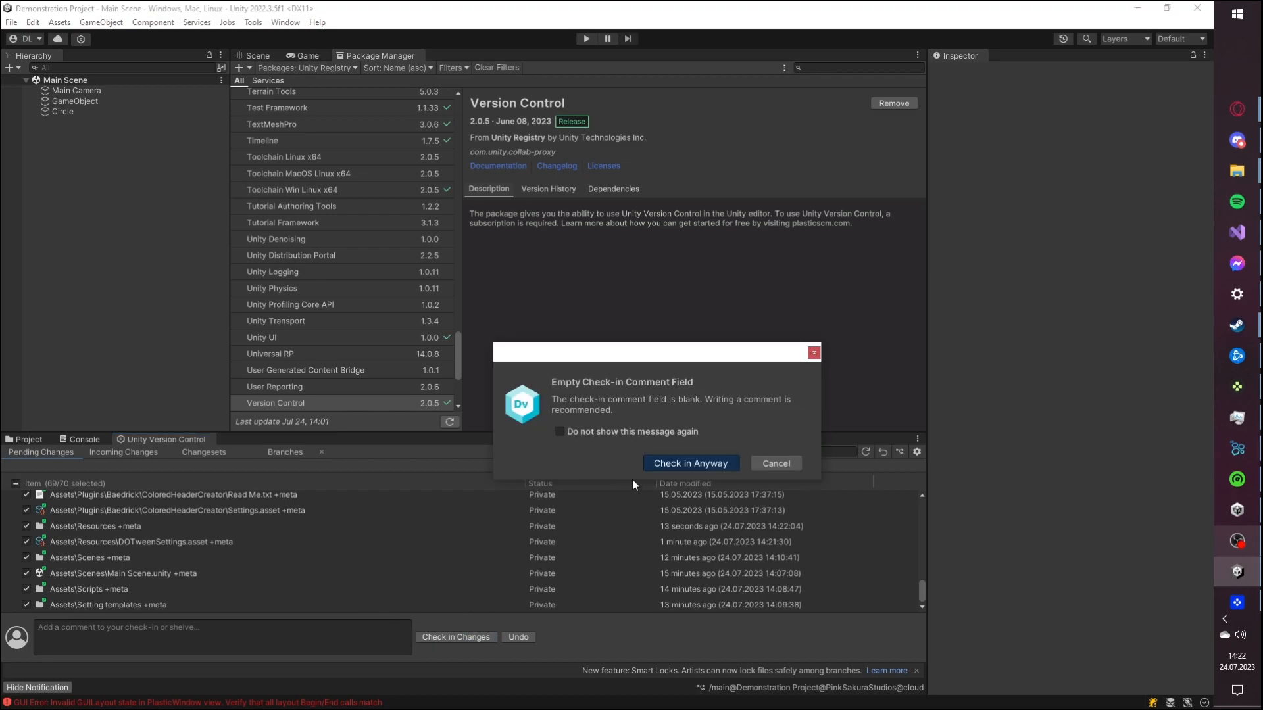
click(714, 459)
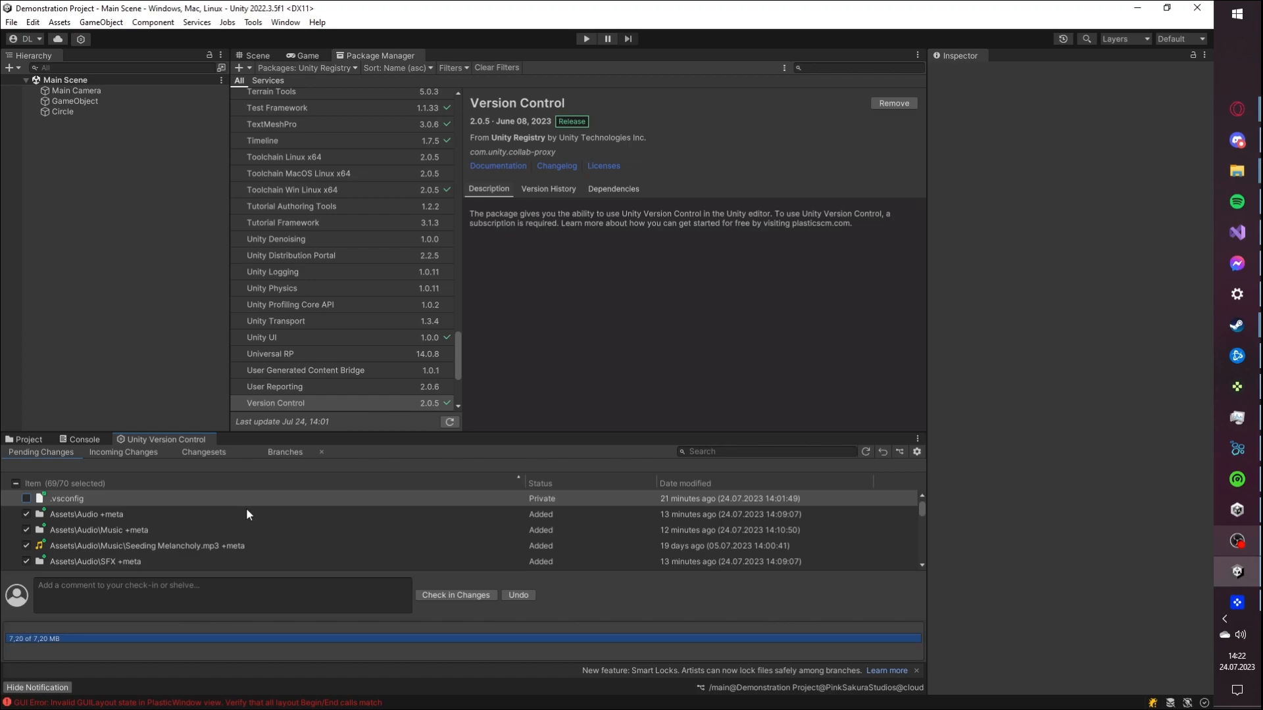
Check in the .vsconfig file without a comment and dismiss the workspace lock error.
click(68, 514)
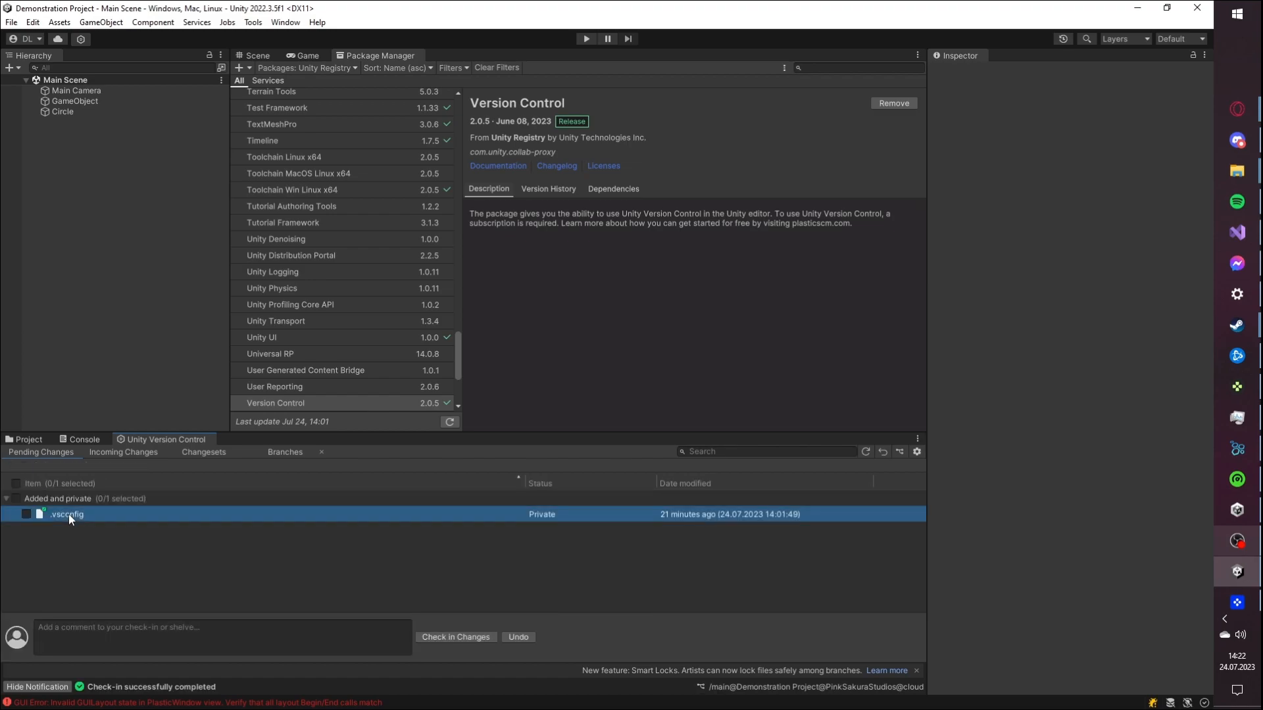
click(26, 515)
click(454, 637)
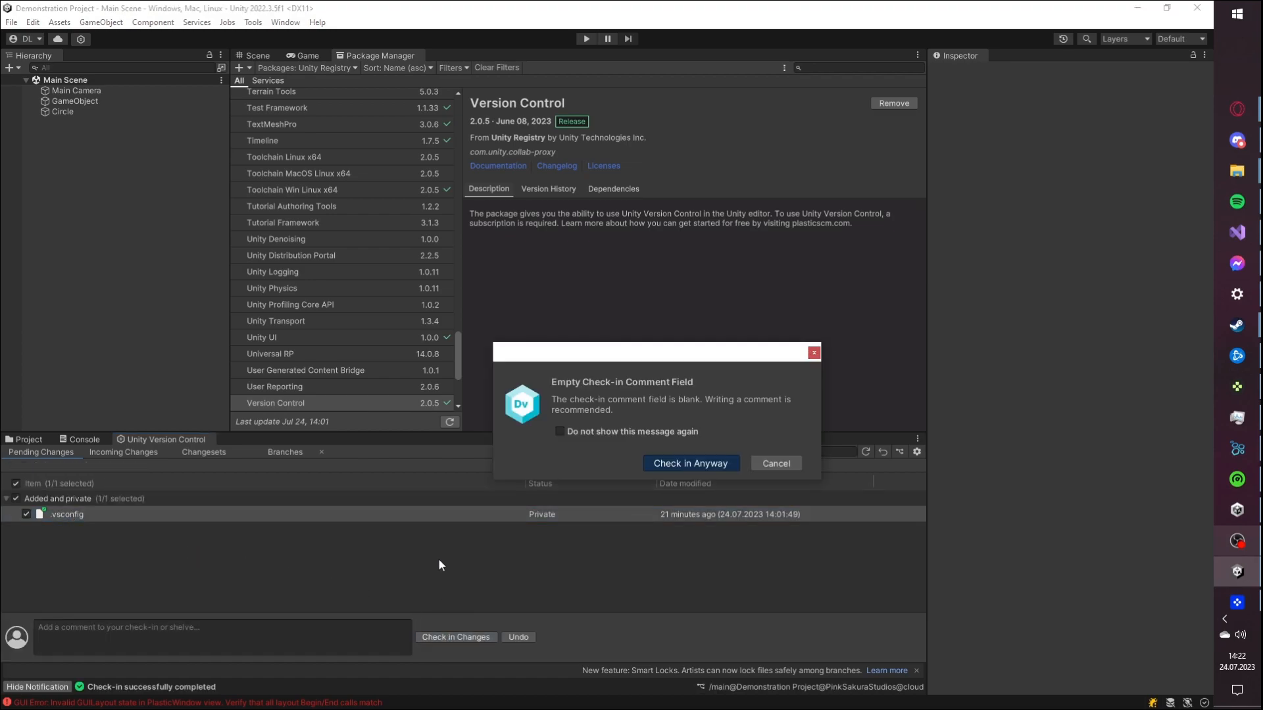
click(669, 464)
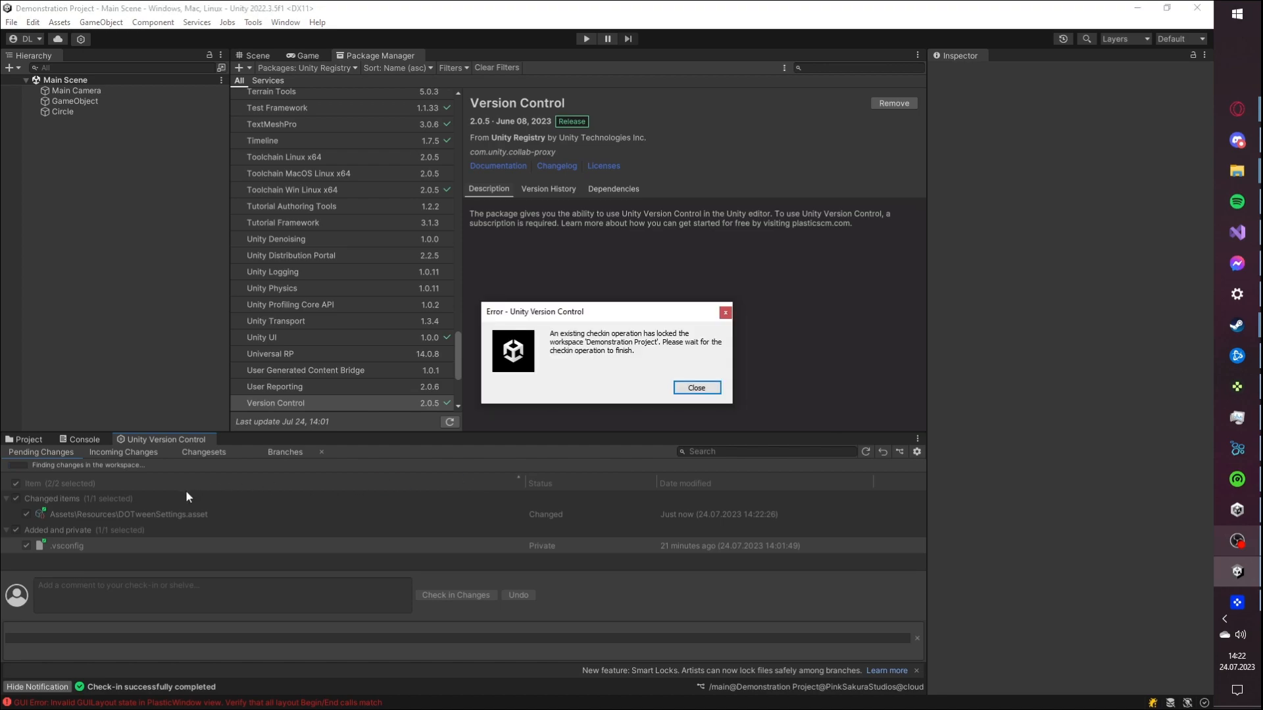
click(695, 388)
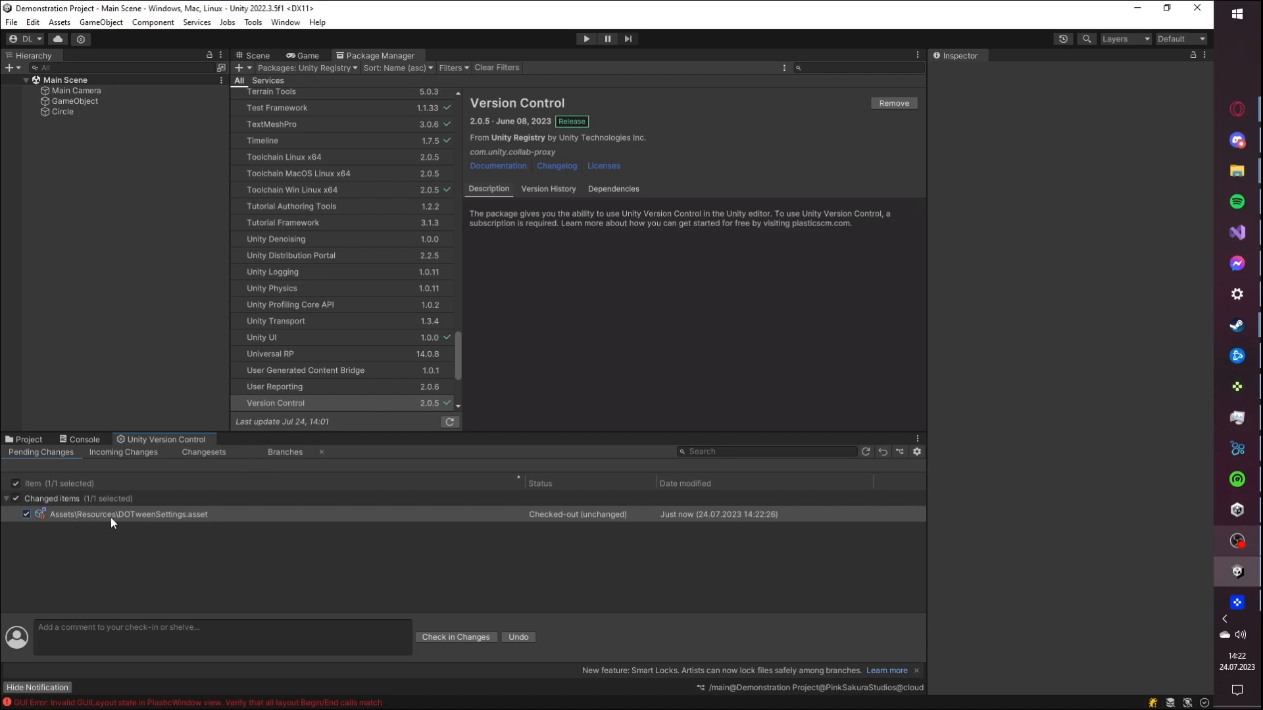
click(36, 439)
click(81, 439)
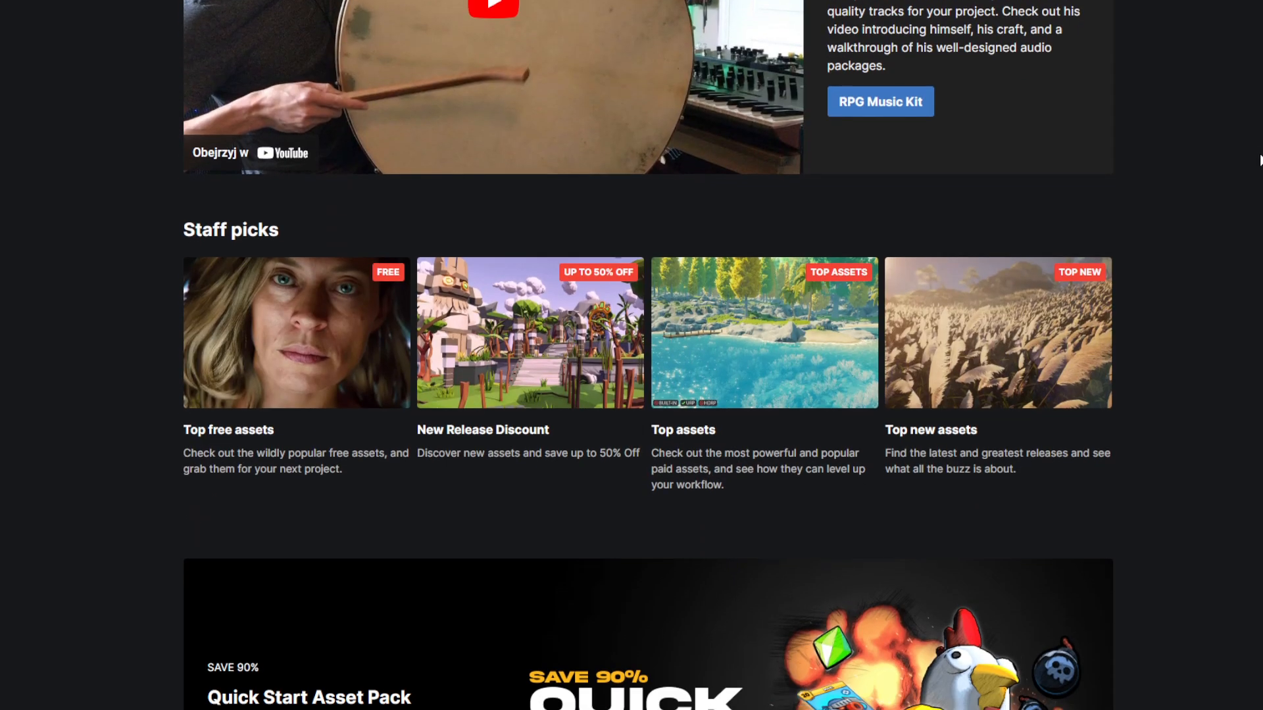
On the Unity Asset Store home page, open the Publisher of the Week sale and look through the discounted Greenworks assets.
scroll(1260, 160, up, 12)
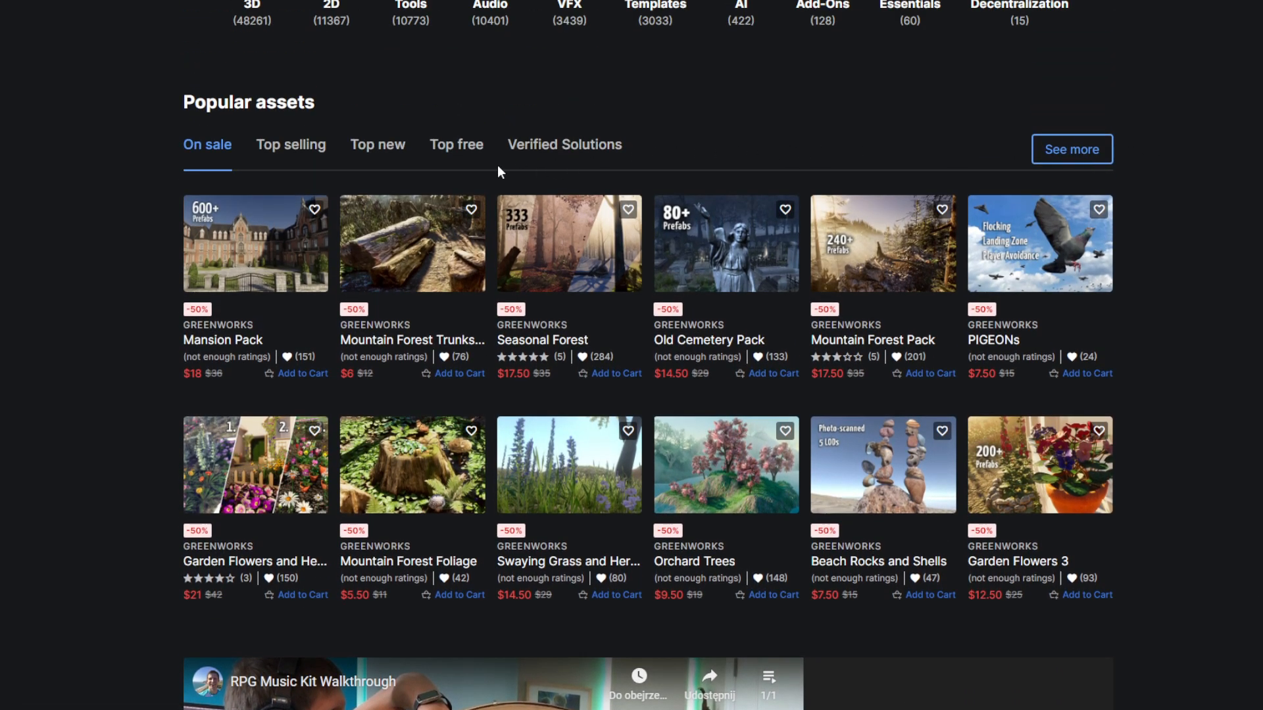
scroll(295, 113, up, 8)
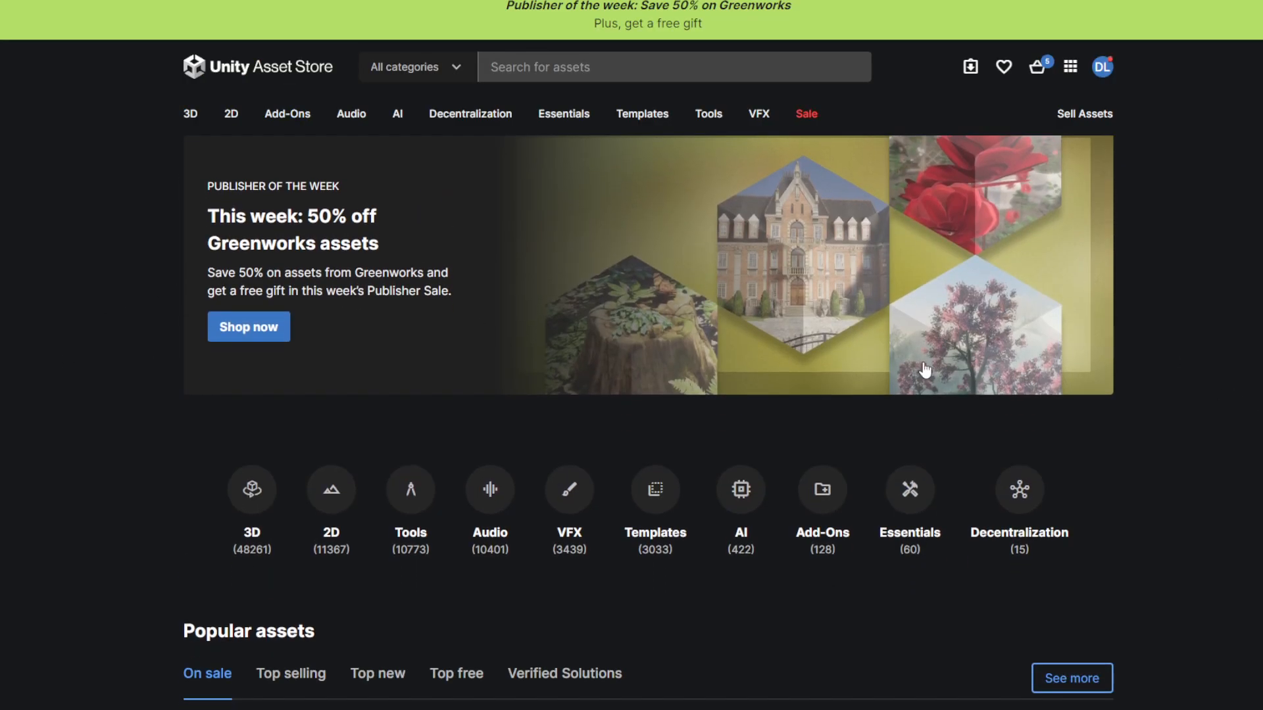
click(263, 332)
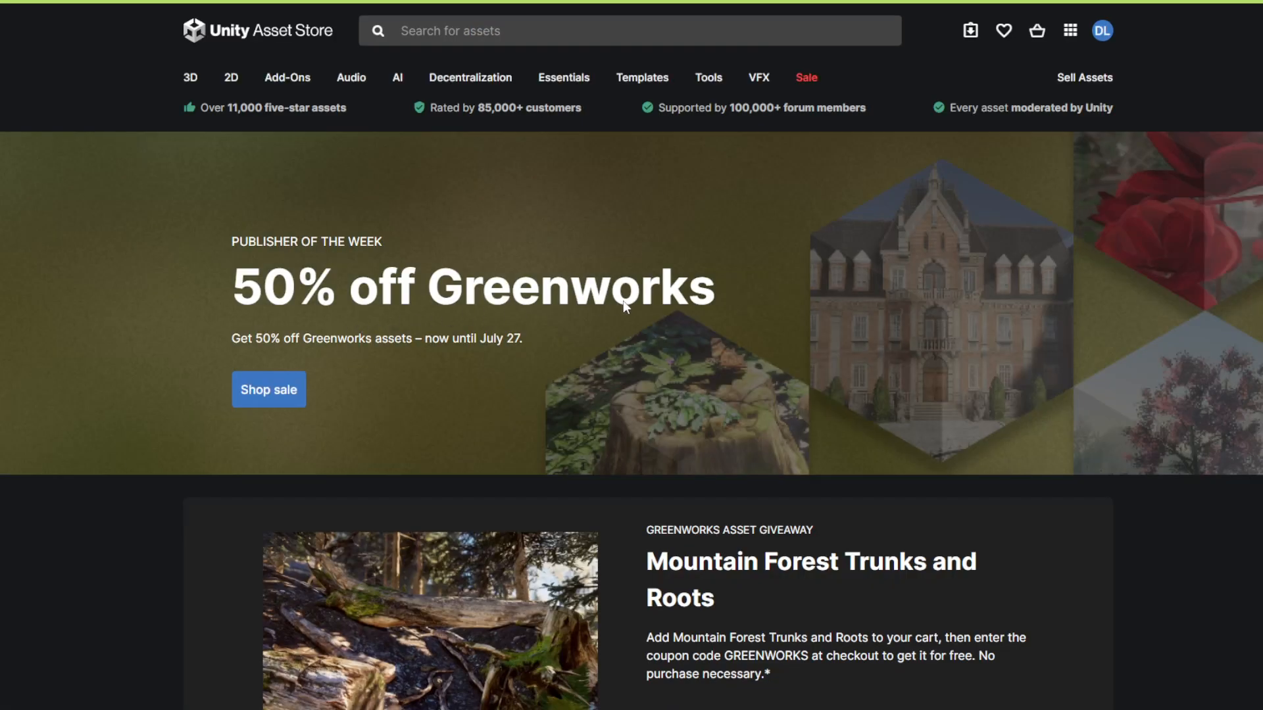
scroll(1148, 412, down, 10)
scroll(1153, 412, down, 13)
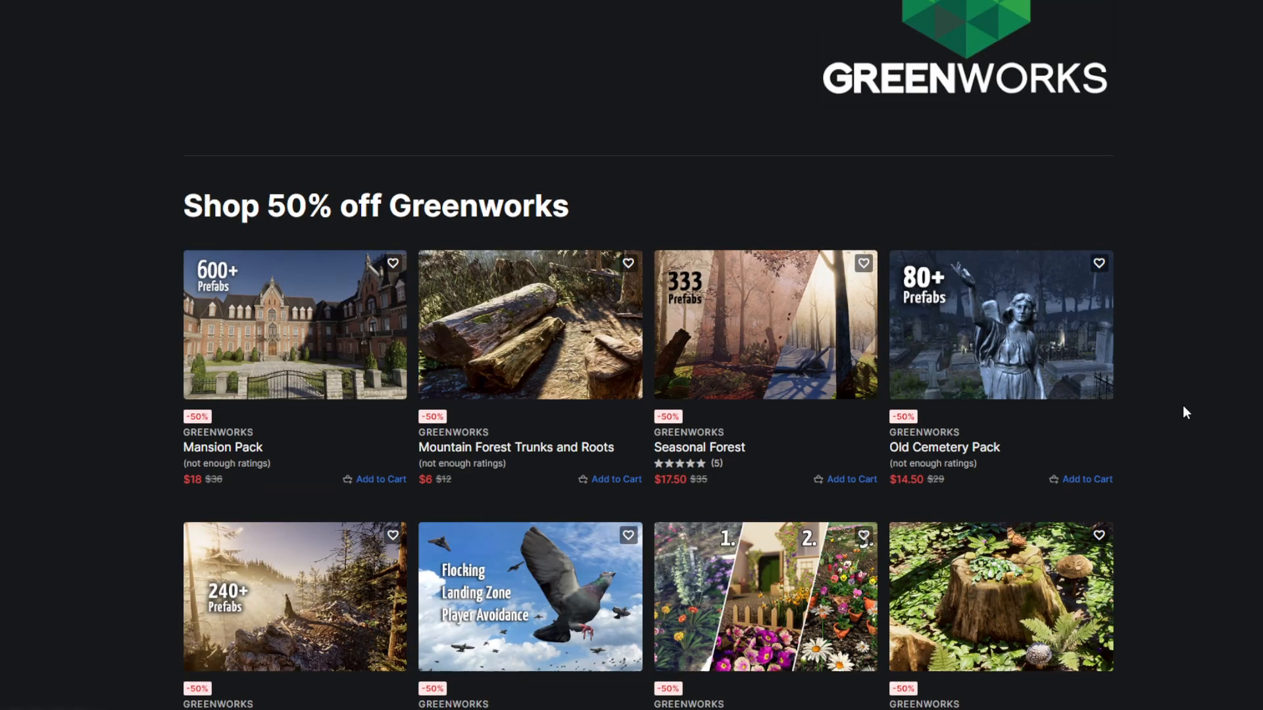
scroll(1187, 412, down, 9)
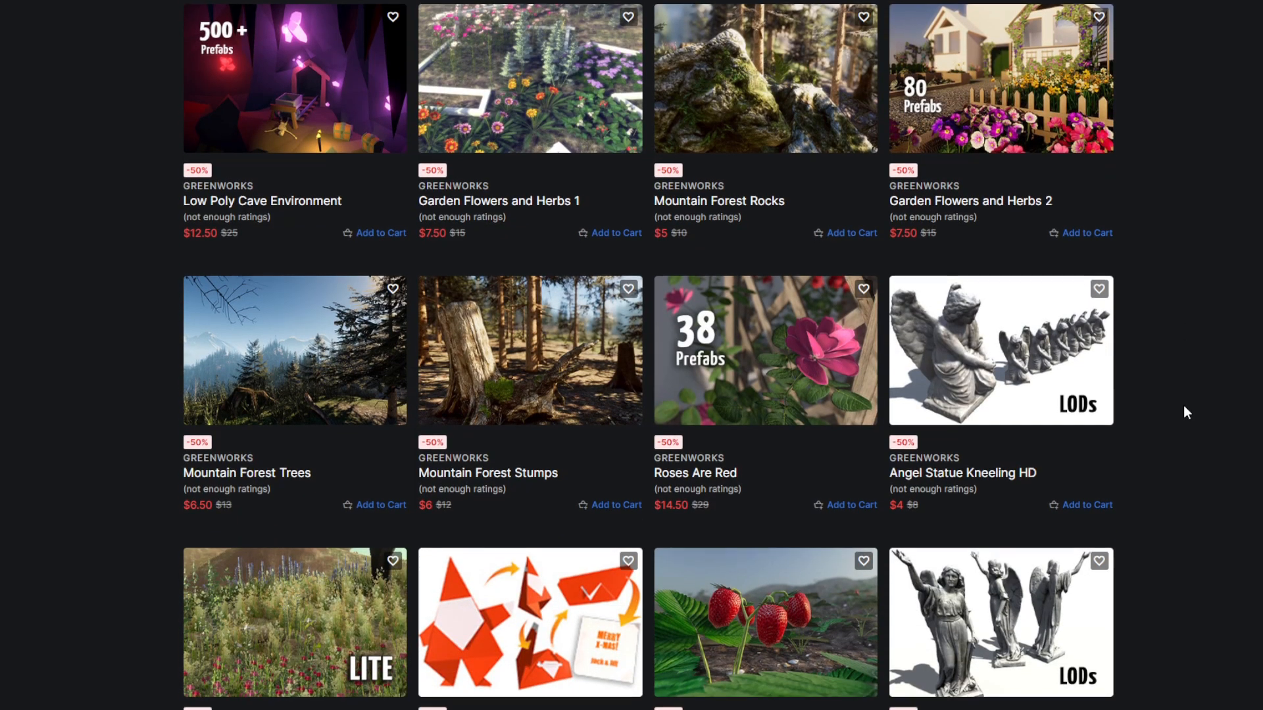